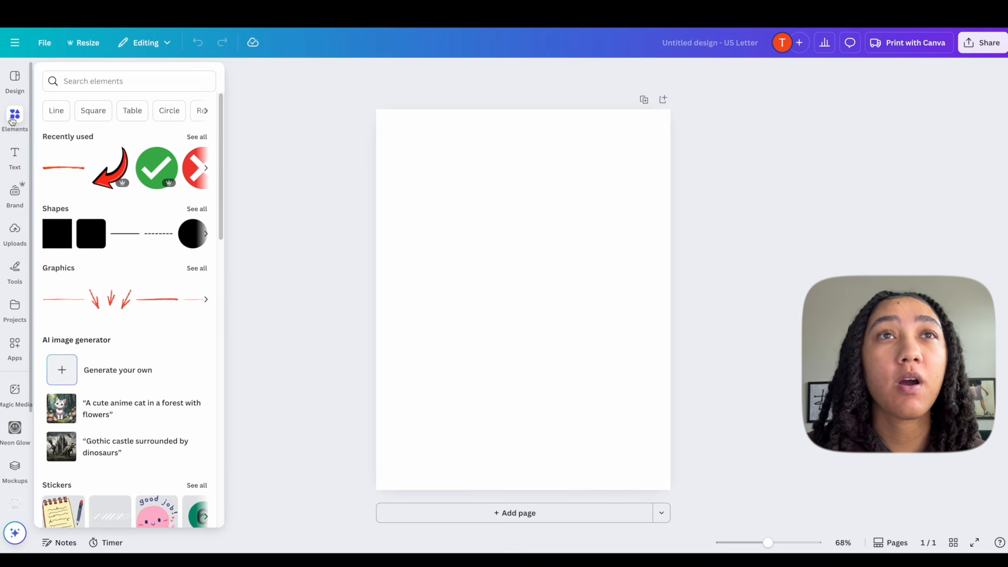
Add a square shape to the blank page and move it into the upper half, slightly left of center.
click(12, 121)
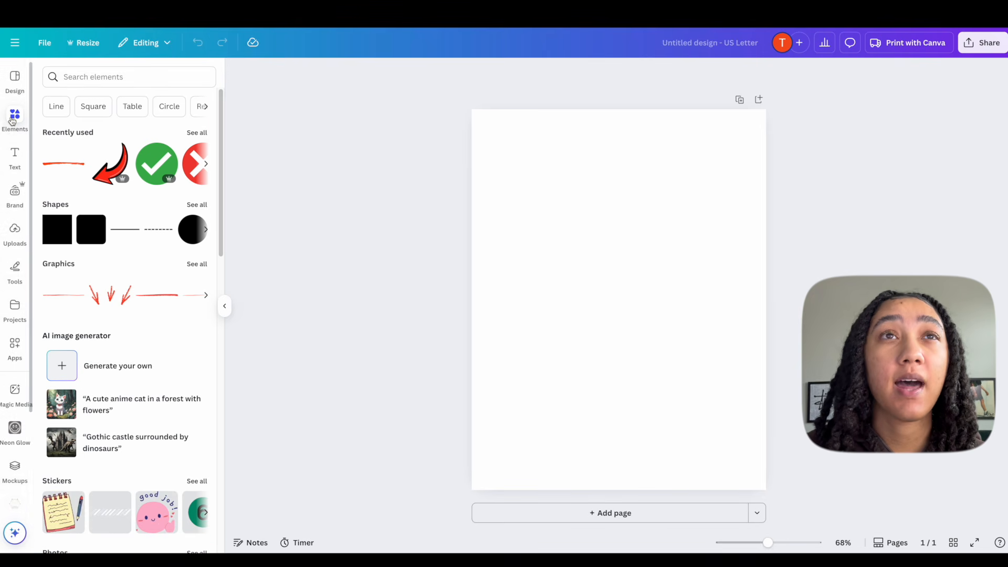
click(58, 231)
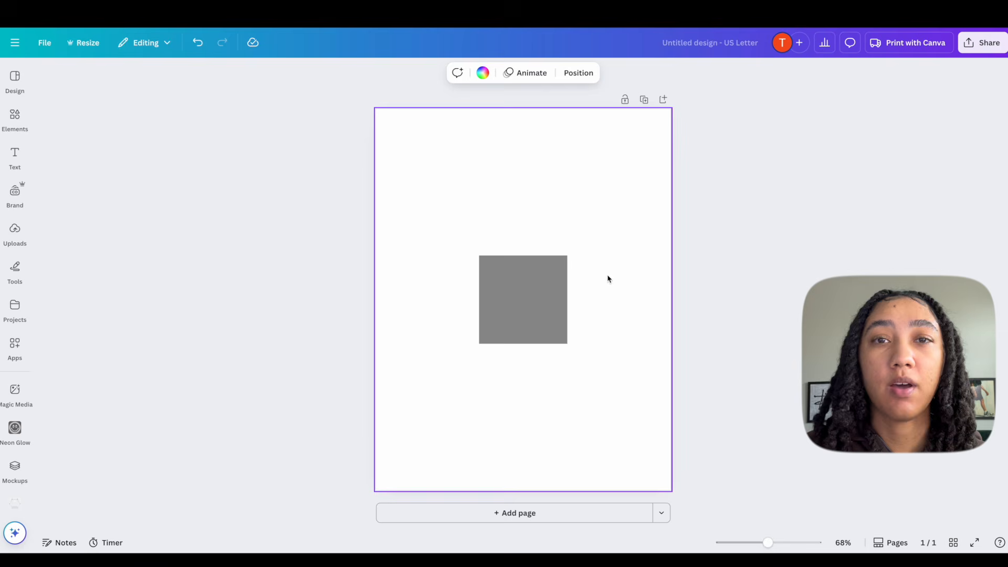
click(544, 297)
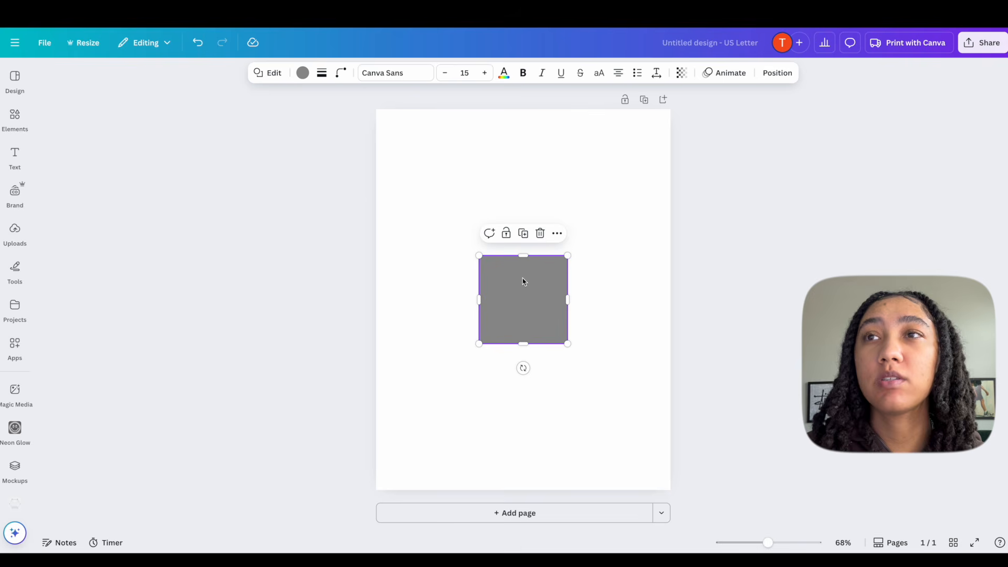
drag(518, 309, 482, 231)
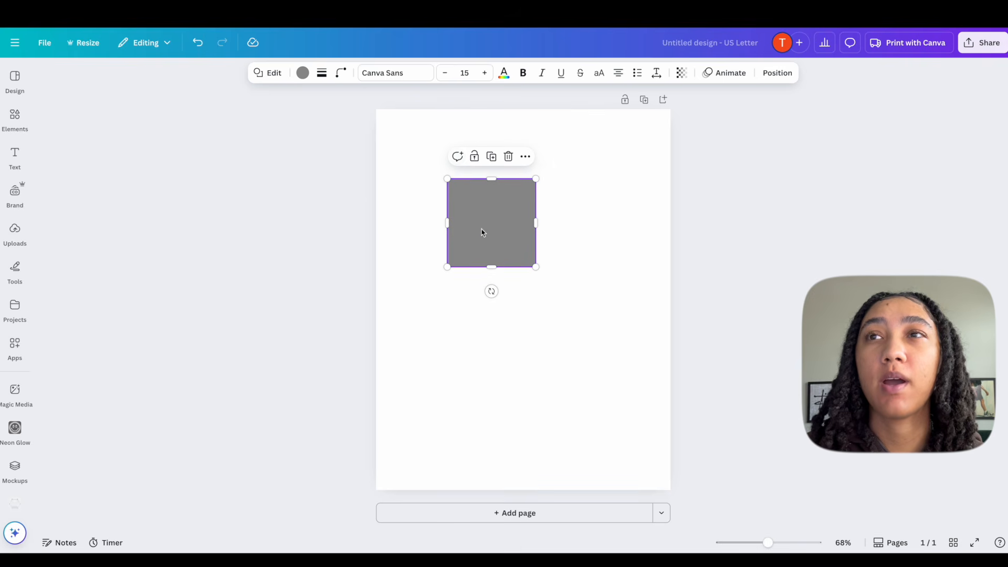
Fill the square with white and give it a thin solid outline.
click(302, 72)
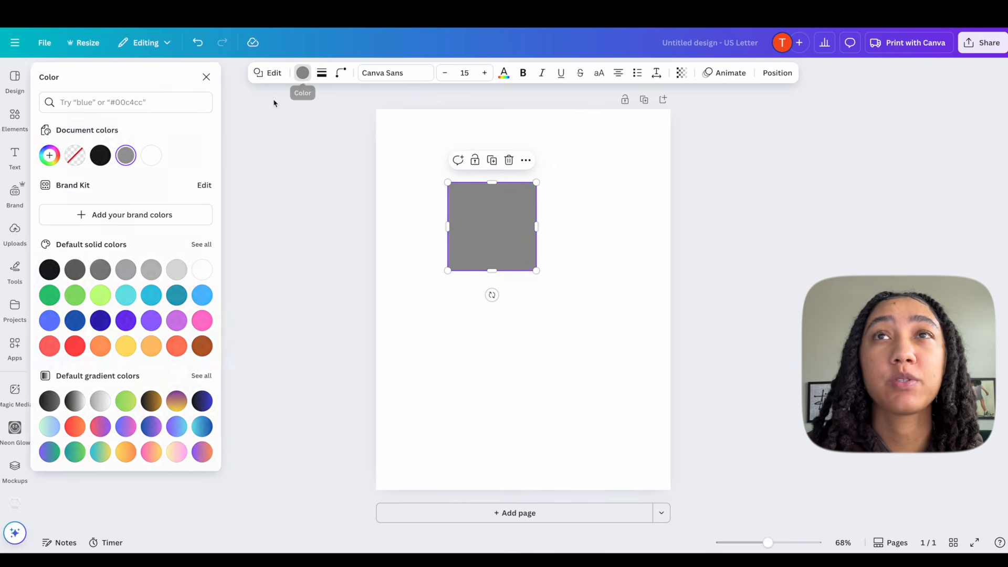
click(204, 270)
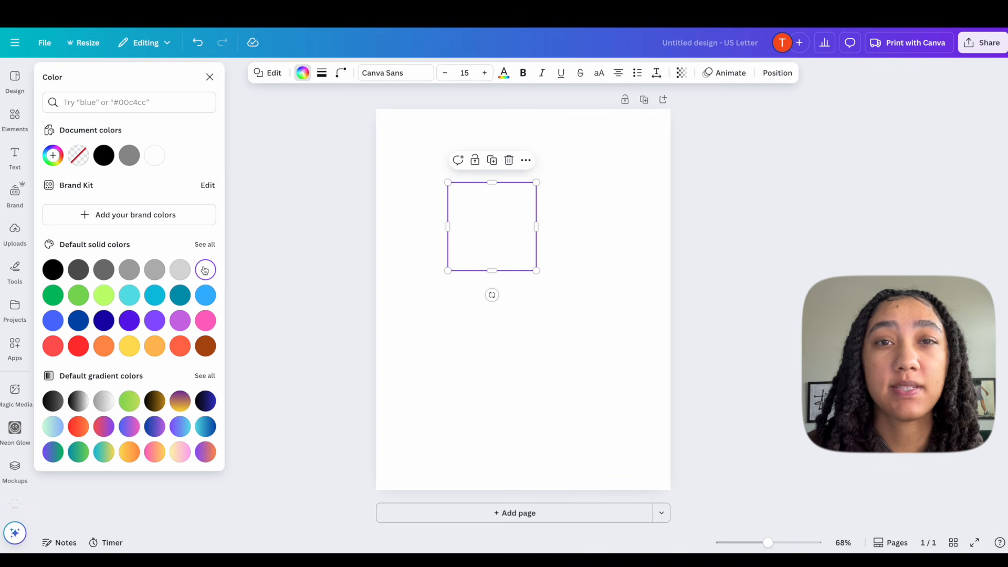
click(323, 76)
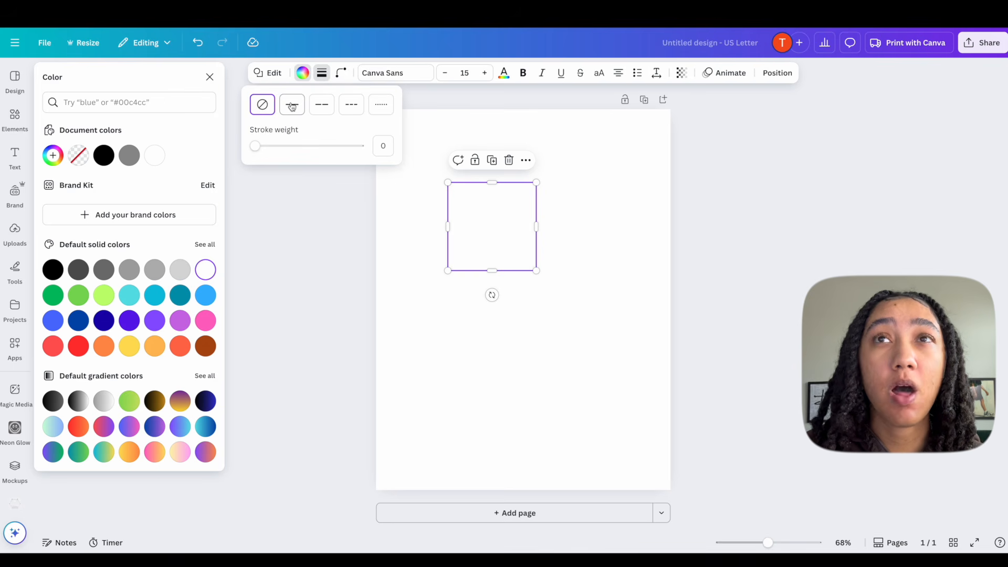
click(292, 105)
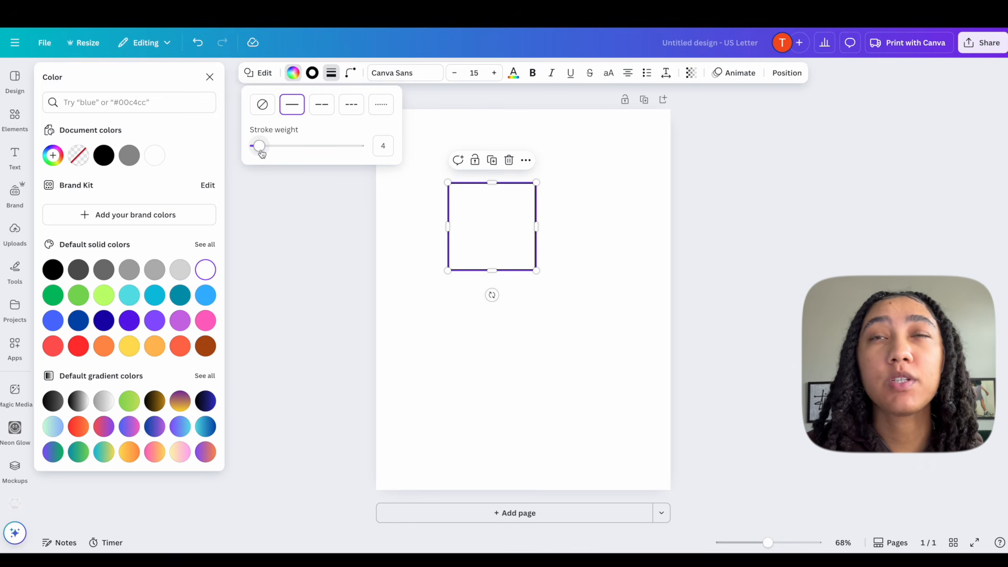
drag(259, 151, 257, 155)
click(420, 223)
click(482, 240)
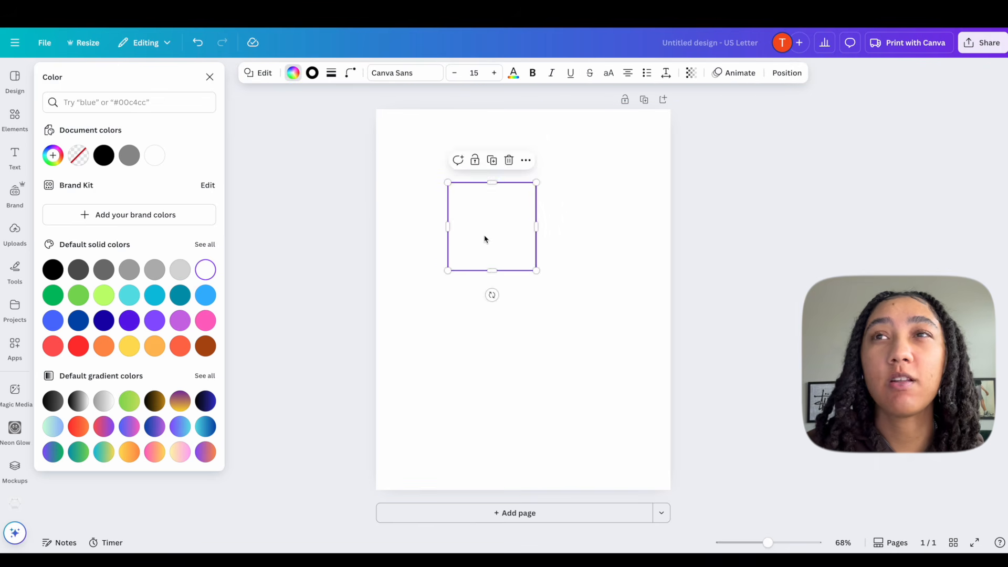
Move the outlined square into the page's top-left corner, just inside the margins.
drag(483, 236, 478, 234)
click(412, 240)
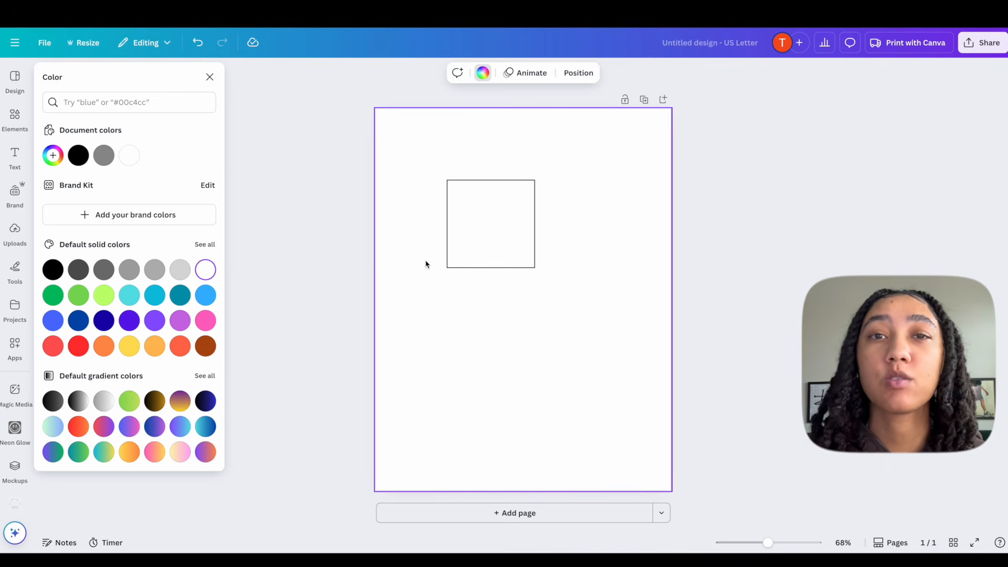
key(ctrl+z)
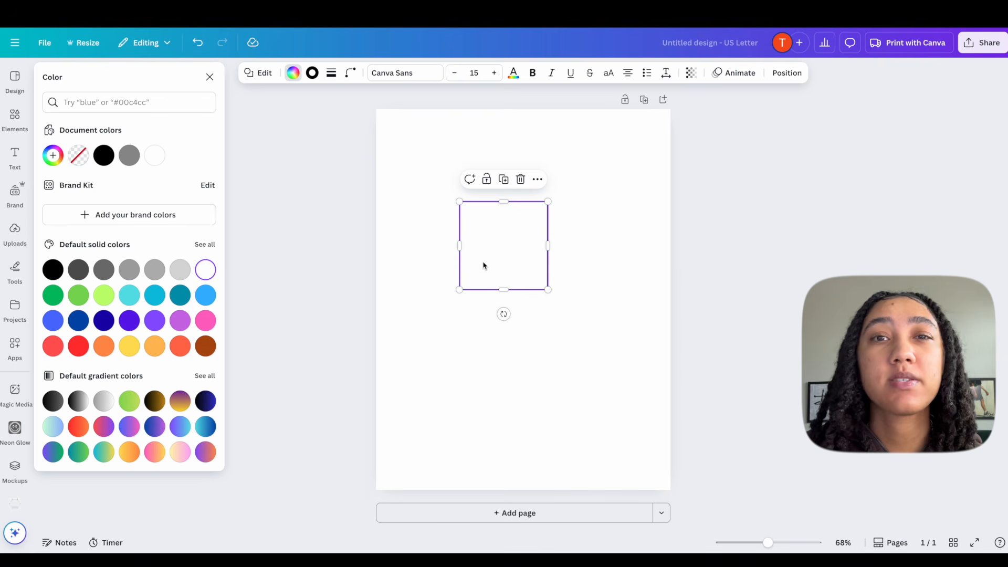
drag(497, 263, 426, 157)
click(510, 287)
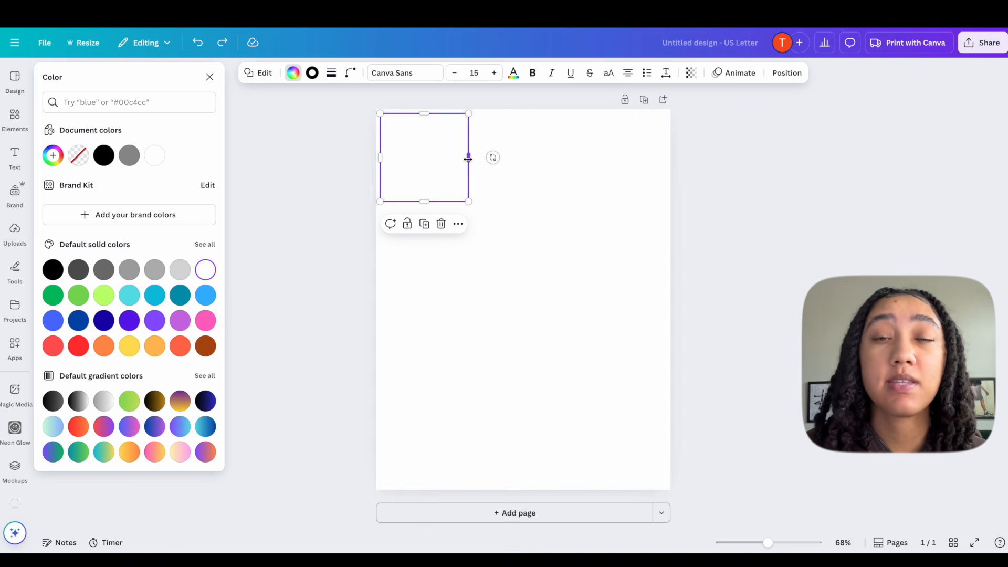
Stretch the square to about 8.3 in wide between the side margins and reduce its height to form a narrow header box.
drag(468, 159, 664, 173)
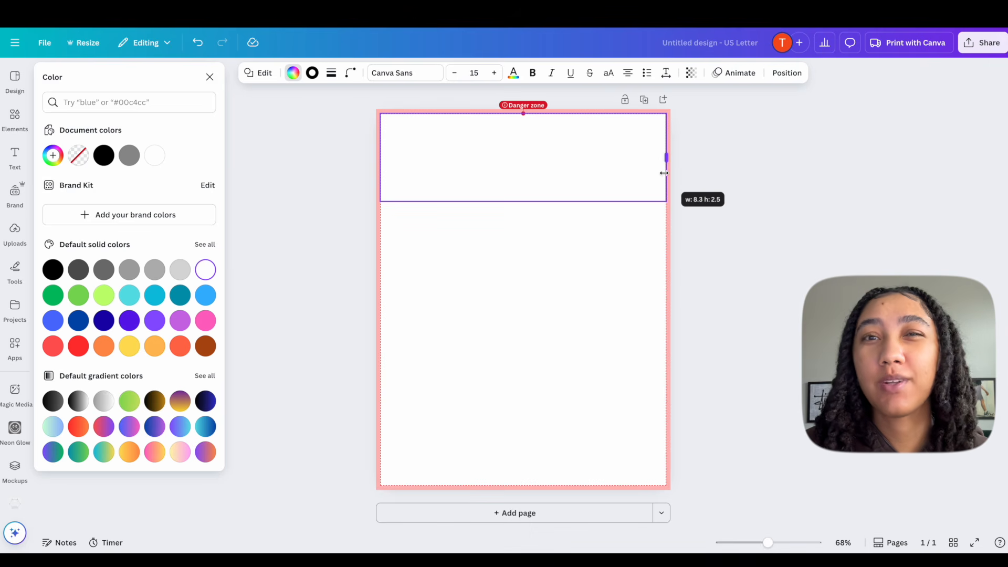
drag(664, 173, 663, 182)
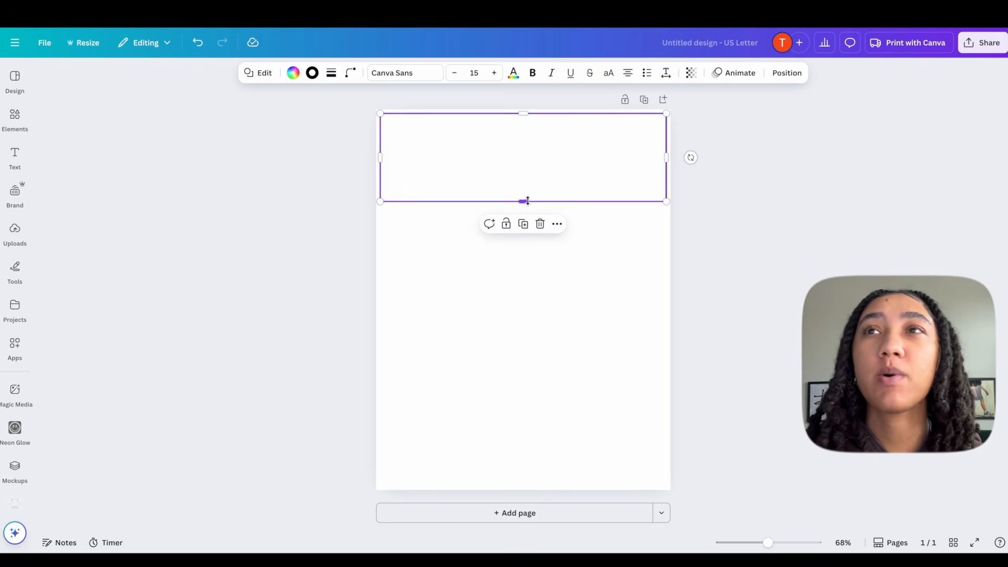
drag(527, 203, 530, 151)
click(602, 196)
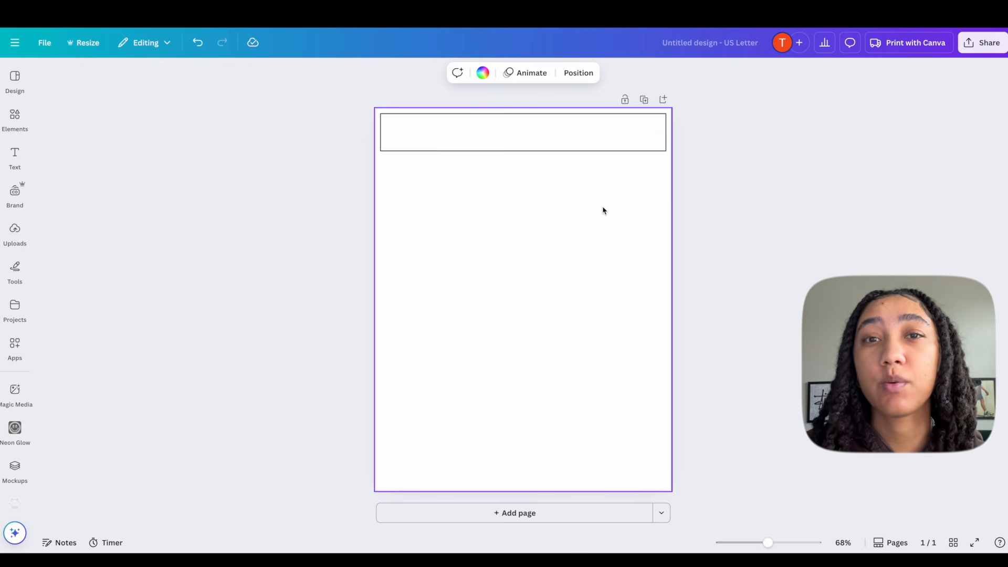
Duplicate the header box, place the copy just below it at the same width, and make the copy more than twice as tall.
click(582, 131)
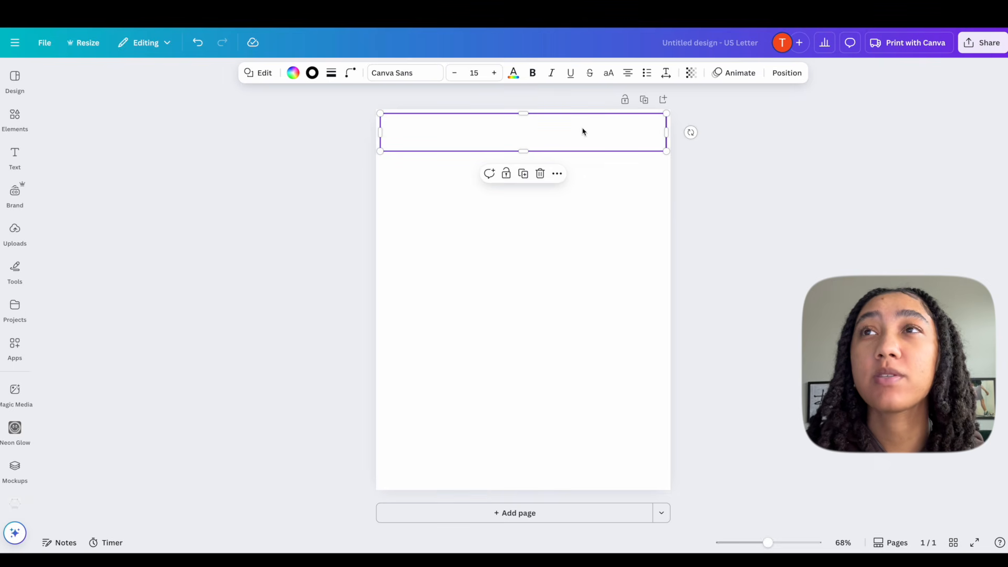
click(524, 175)
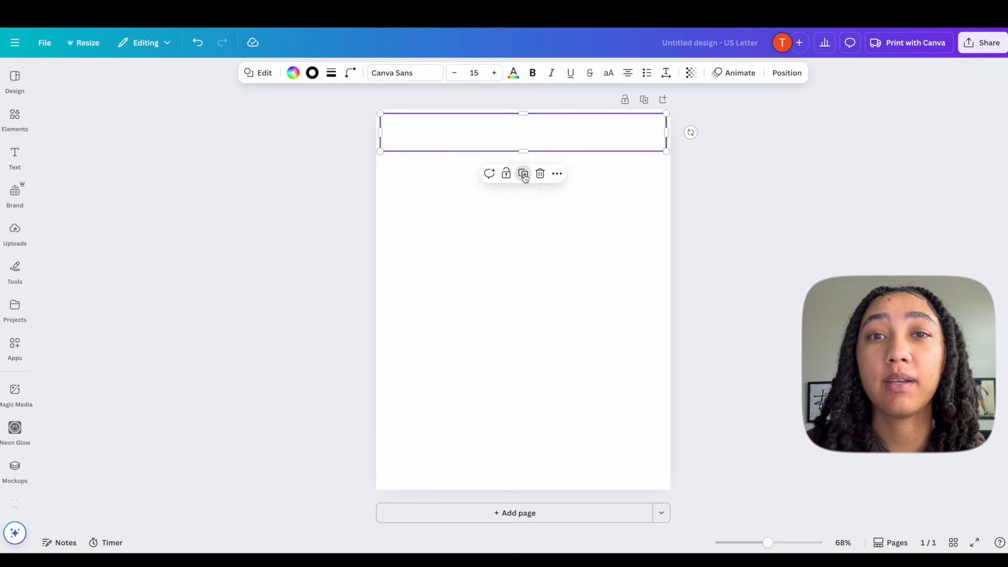
drag(560, 140, 553, 172)
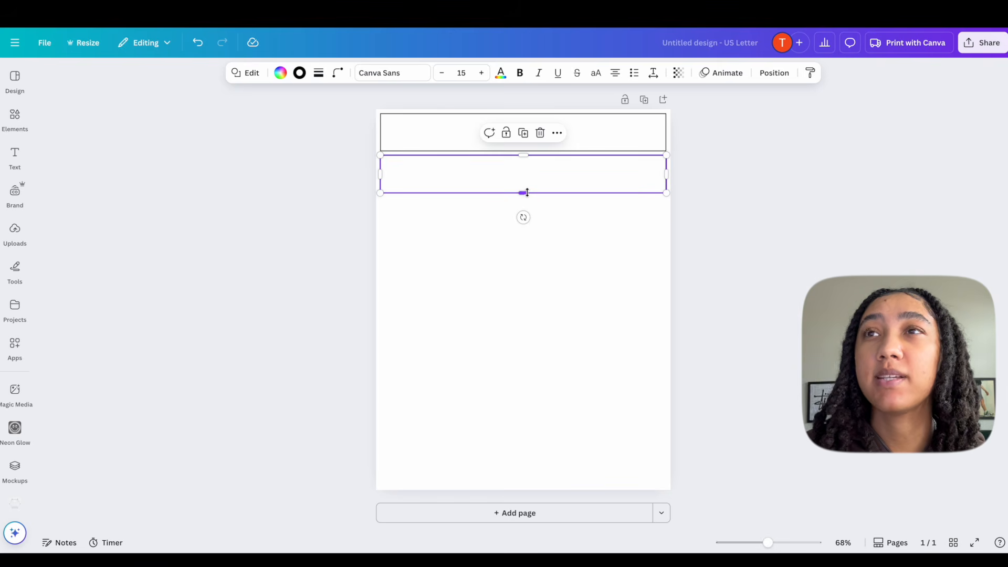
drag(527, 193, 525, 244)
click(543, 274)
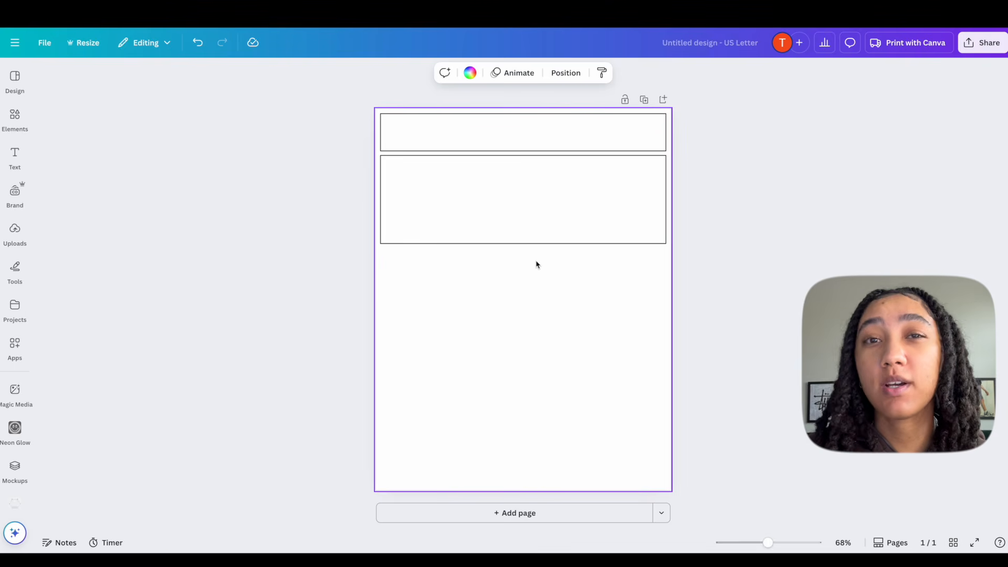
Duplicate the second box, align the copy directly beneath it, and extend the copy down to the page's bottom margin.
click(550, 192)
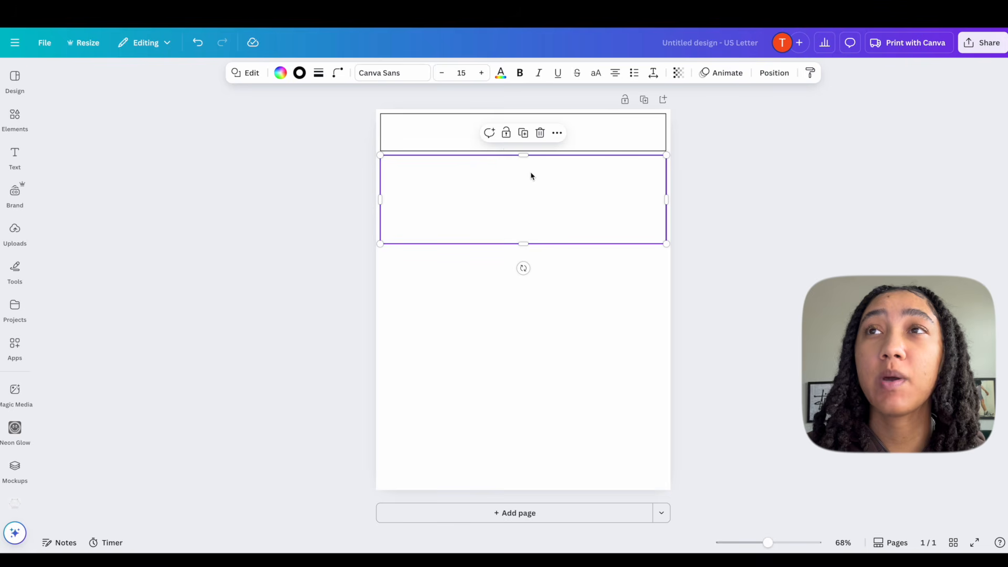
click(524, 134)
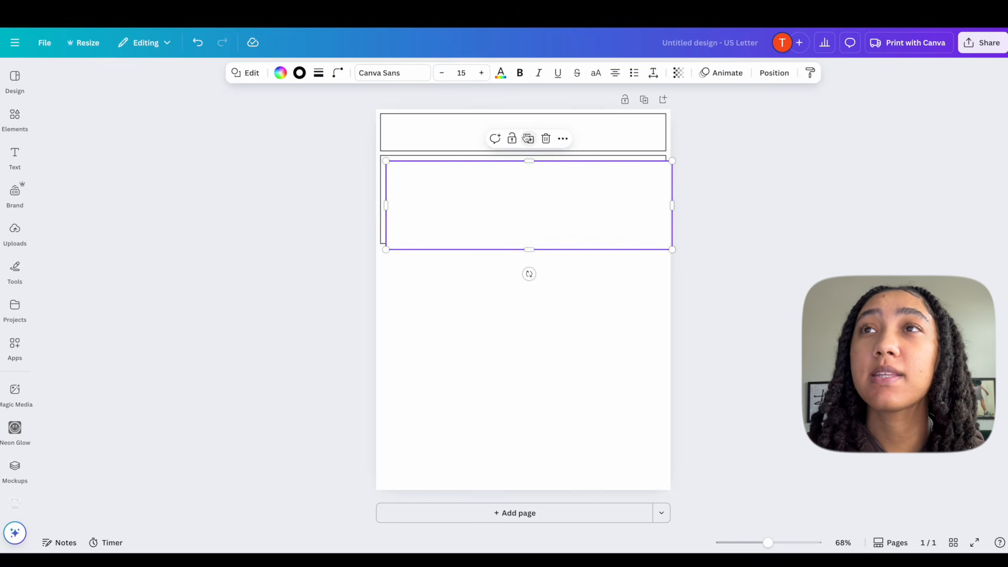
drag(533, 203, 528, 286)
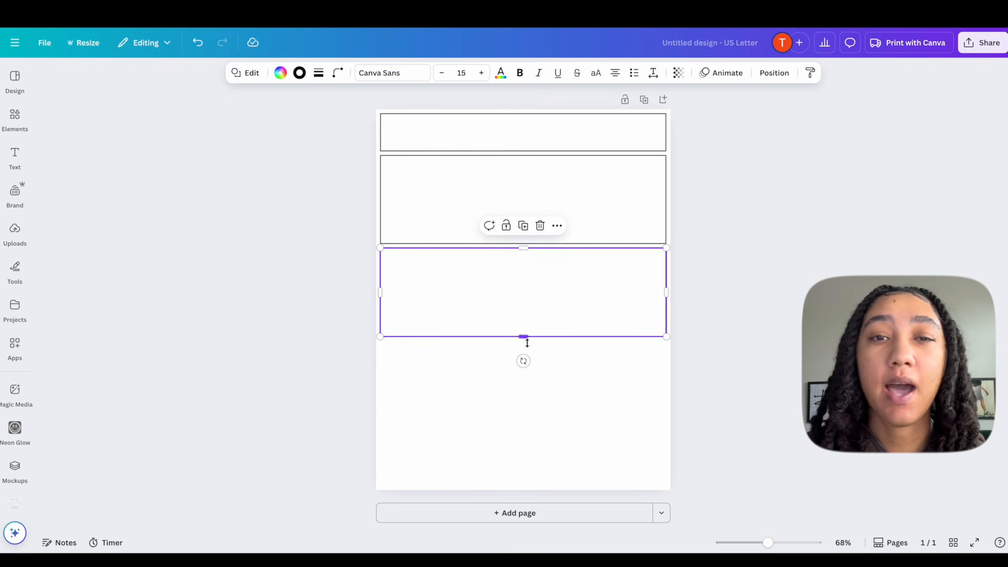
drag(527, 337, 543, 483)
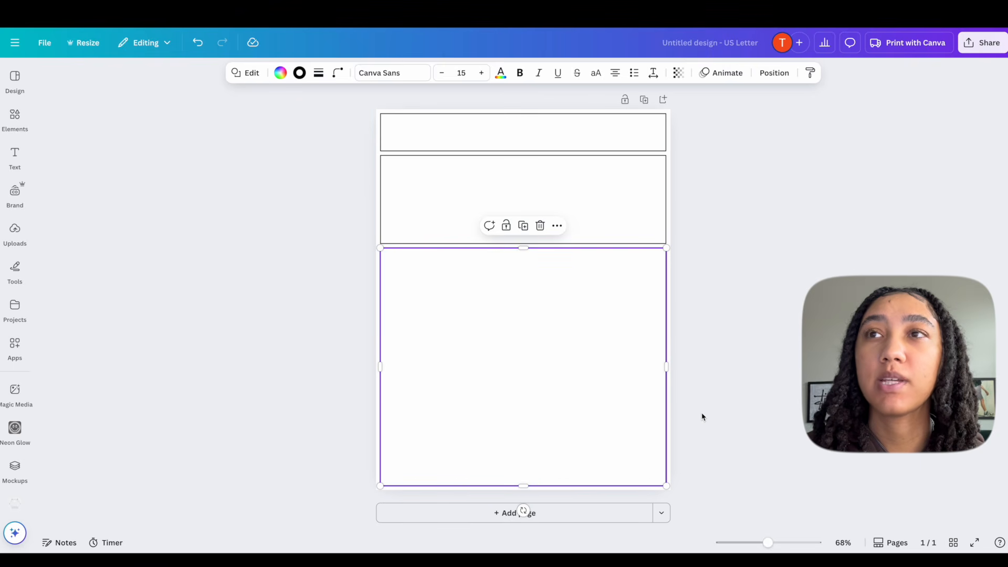
click(672, 415)
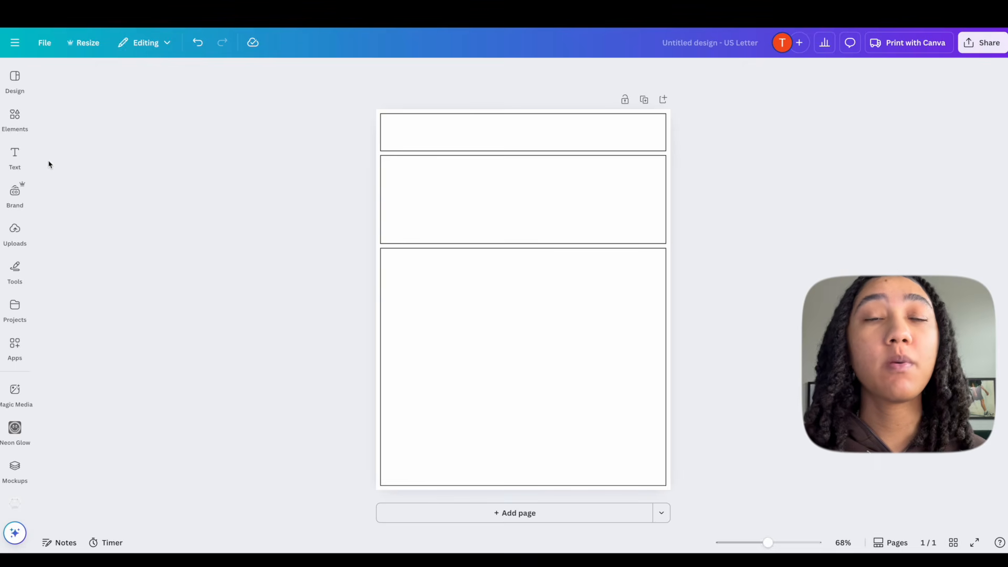
Add a text box in the Title style to the page.
click(16, 158)
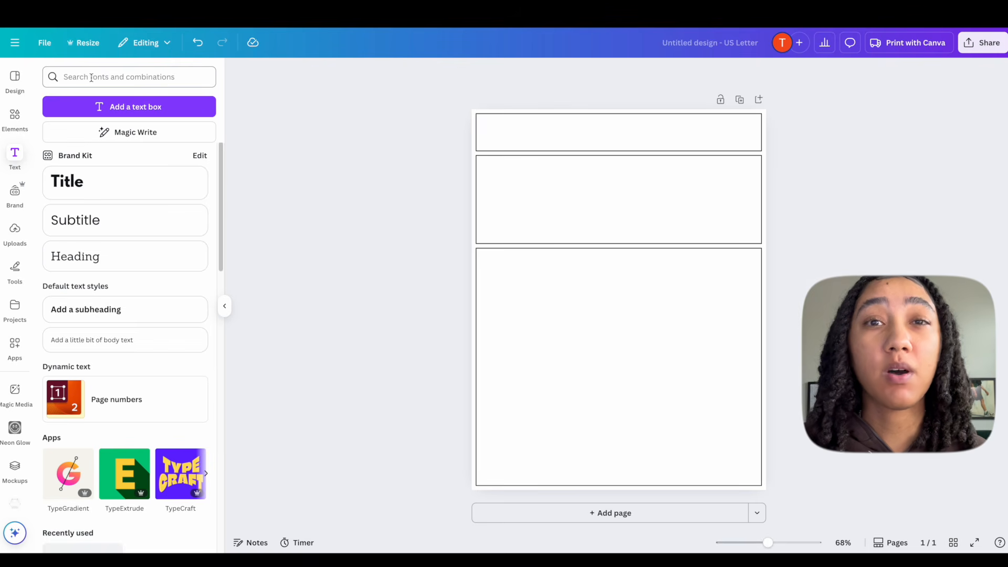
click(155, 189)
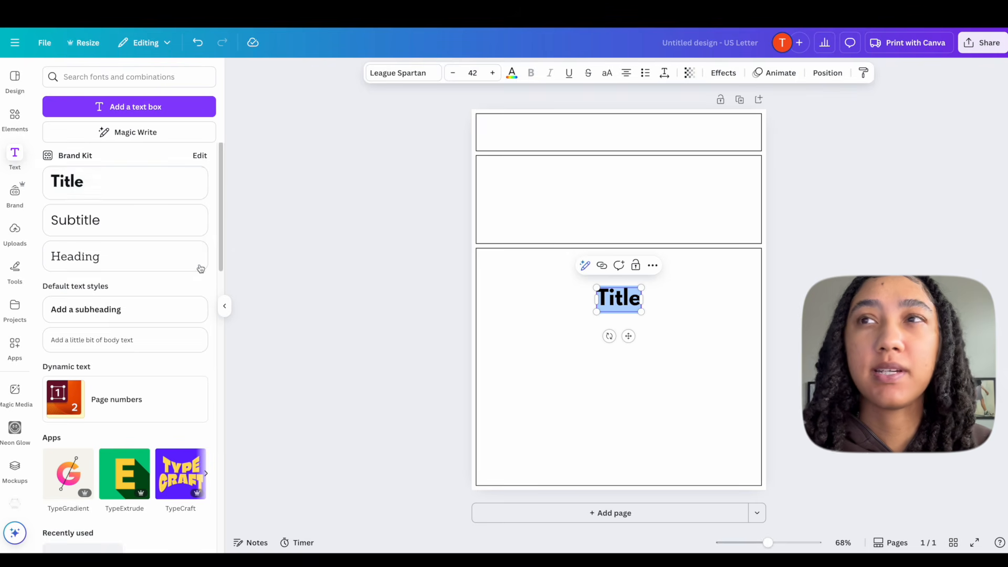
click(224, 306)
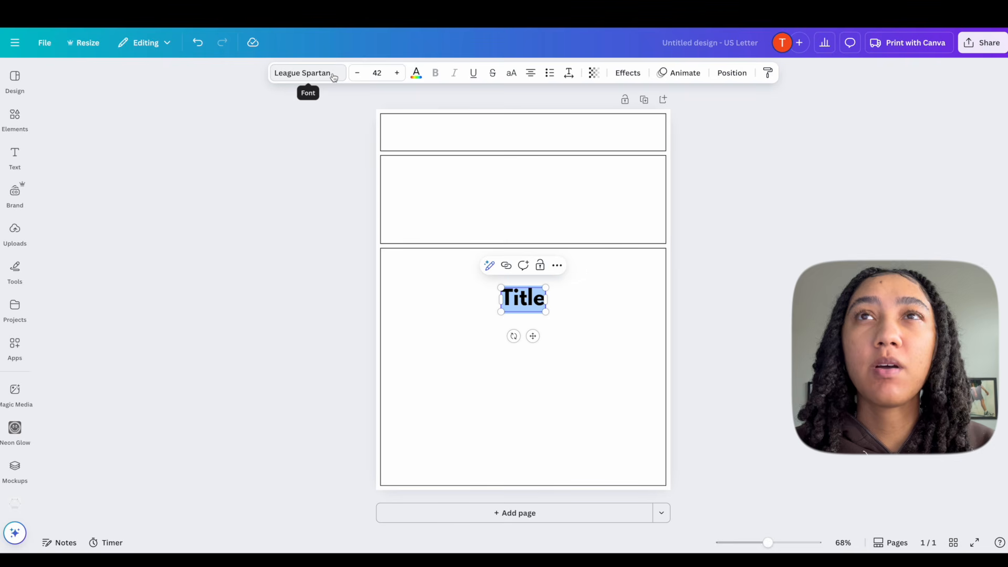
Search the fonts for "dyslexi" and set the title text's font to Open Dyslexic.
click(334, 78)
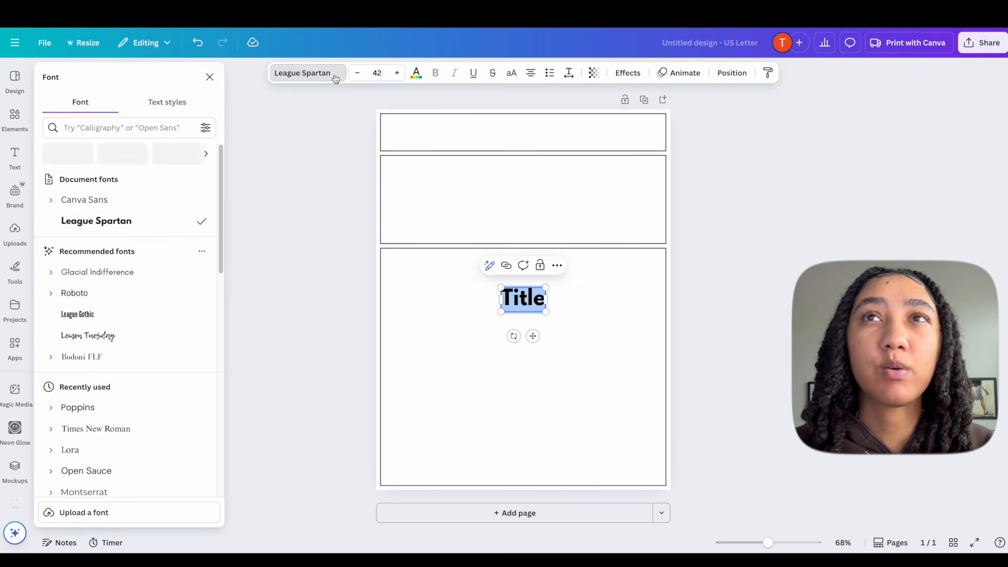
click(130, 126)
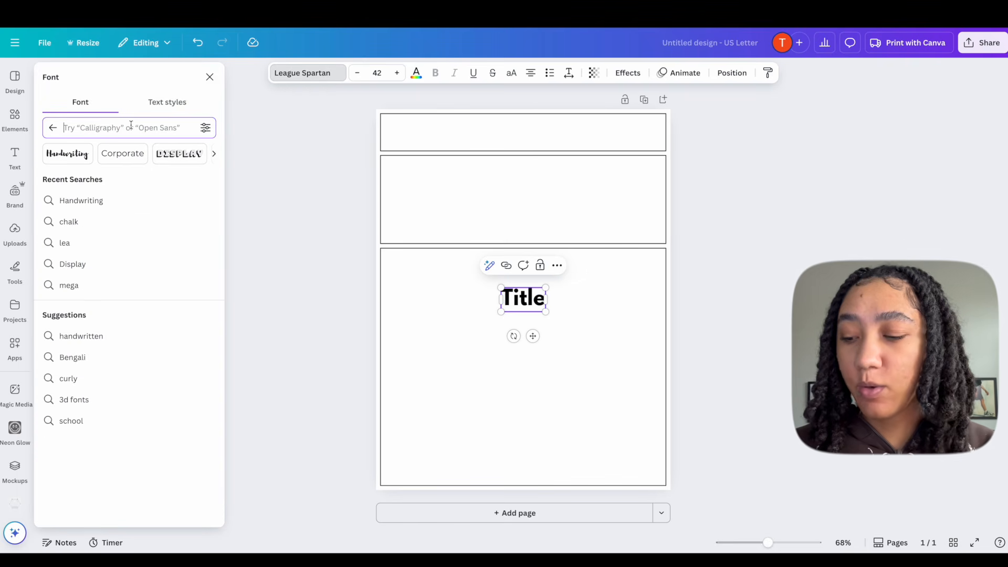
text(dysle)
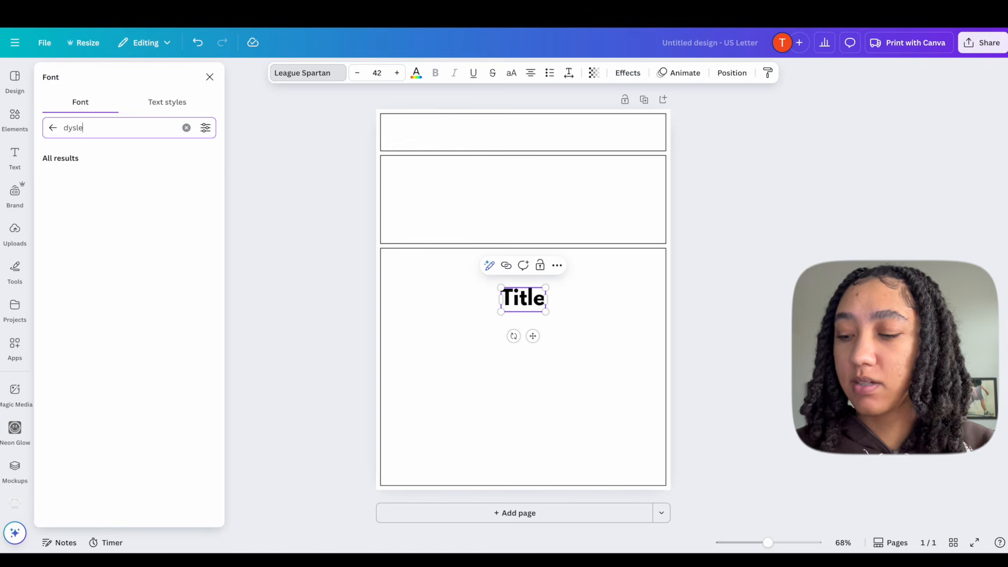
text(xi)
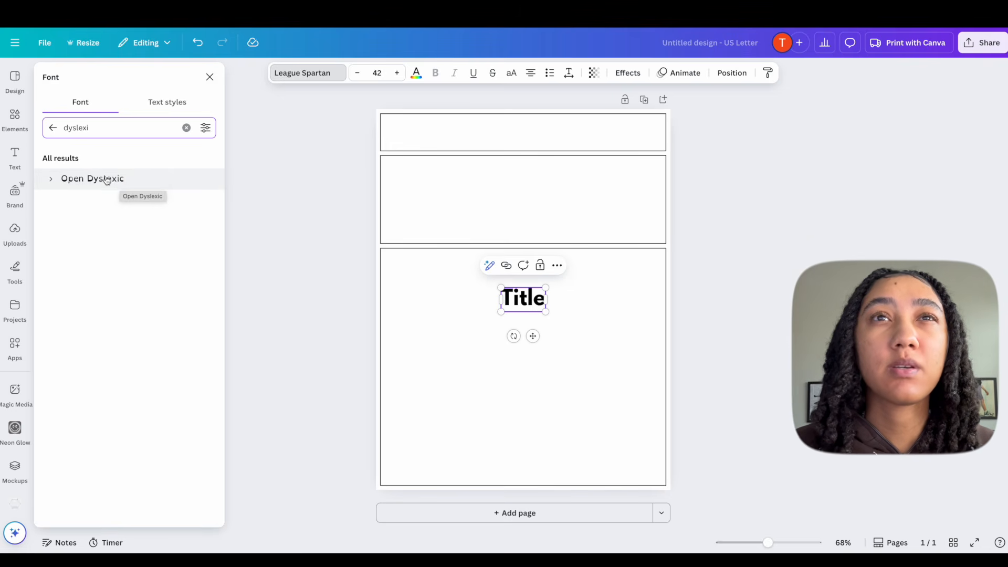
click(108, 180)
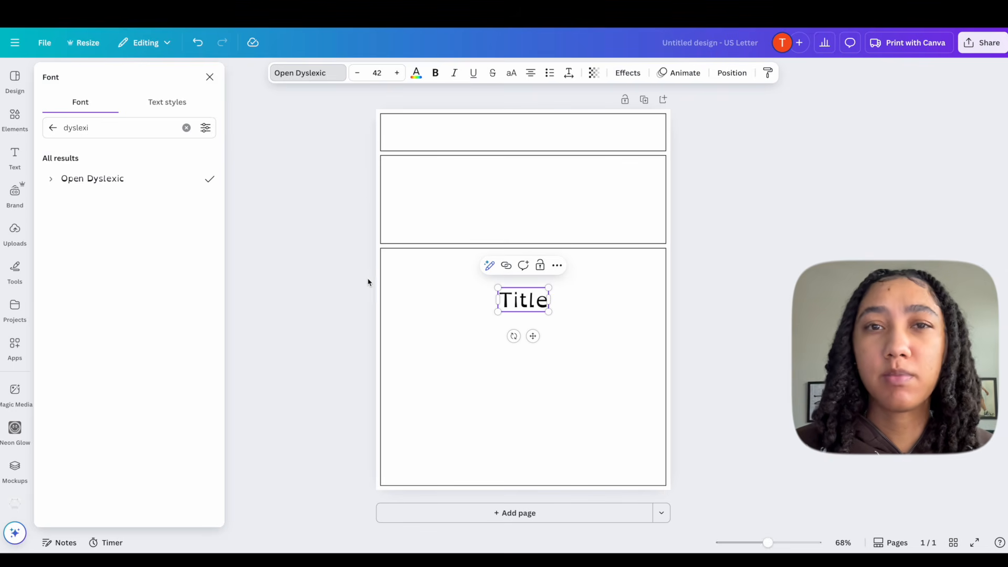
click(209, 77)
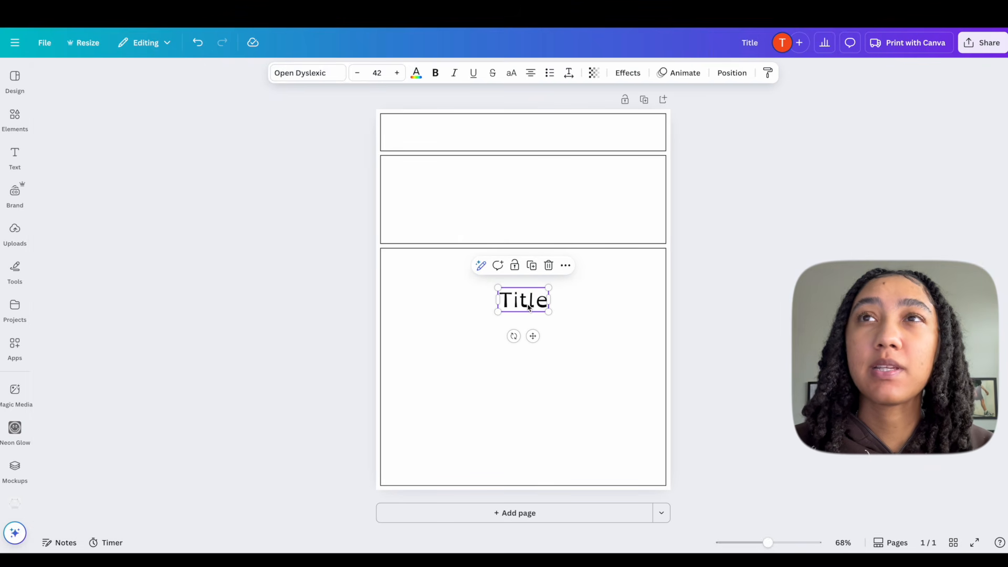
Move the title text into the header box's upper-left corner and set its font size to 30.
drag(528, 307, 408, 132)
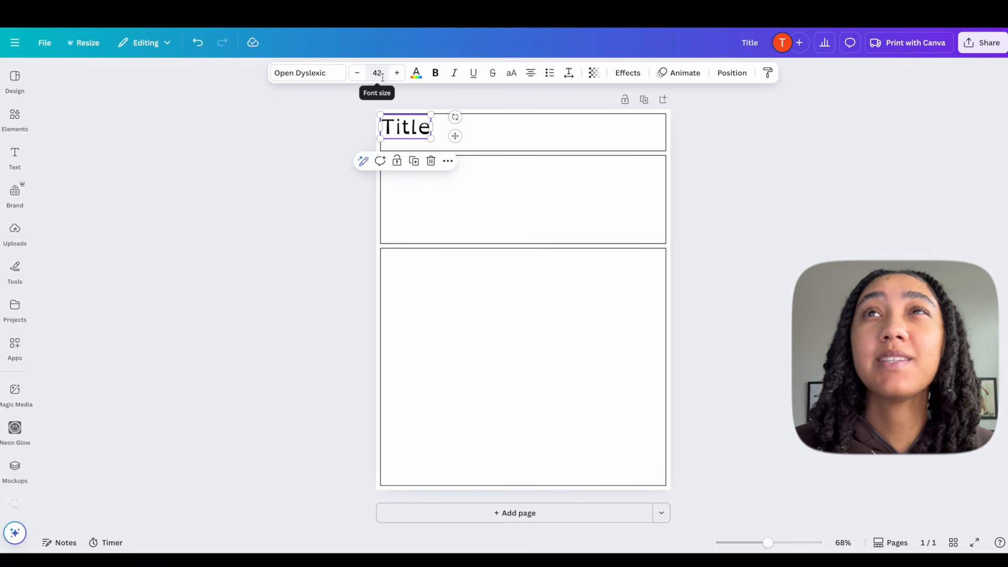
click(381, 75)
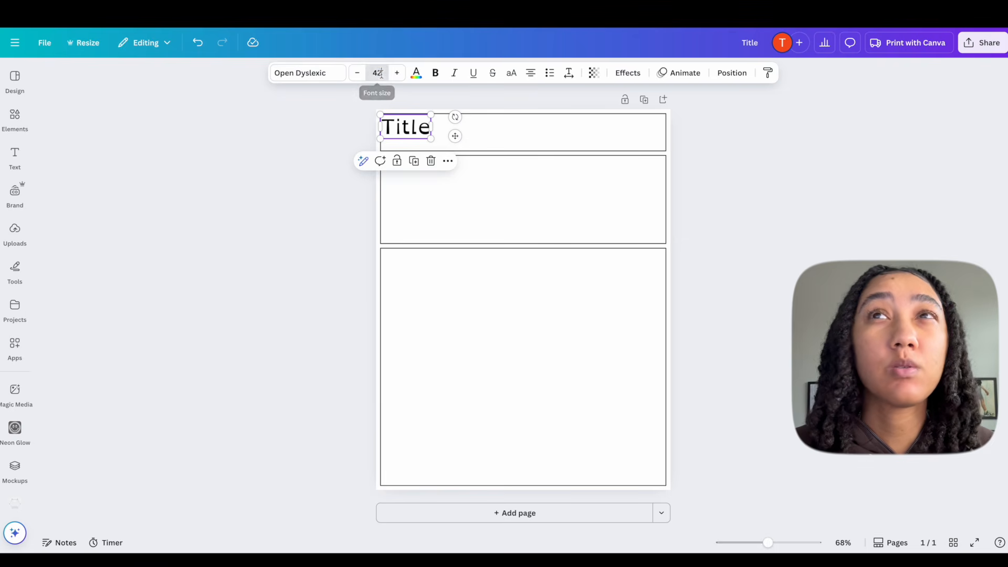
text(30)
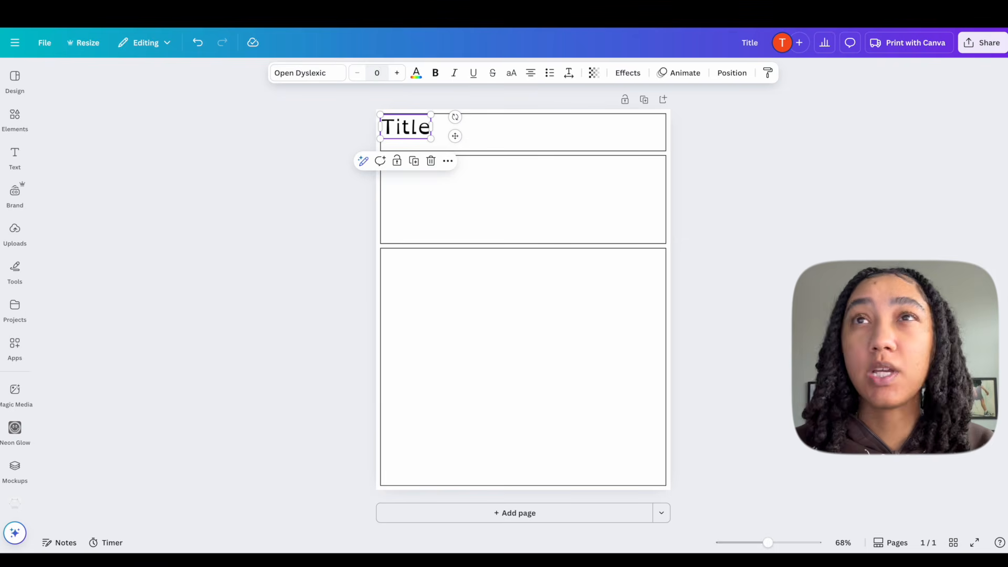
key(Return)
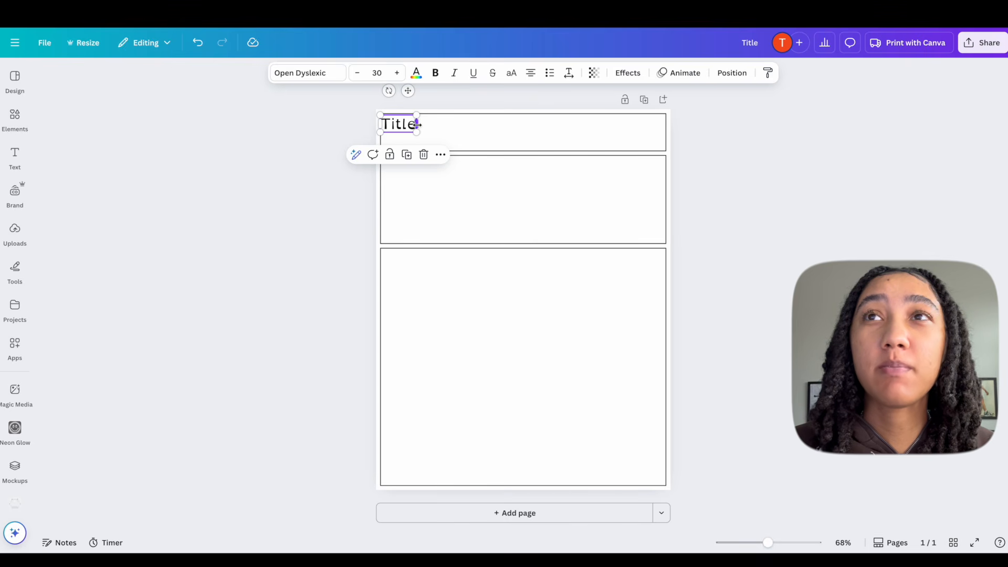
Widen the title's text box to about a third of the header's width and left-align its text just inside the header's left border.
drag(417, 124, 470, 125)
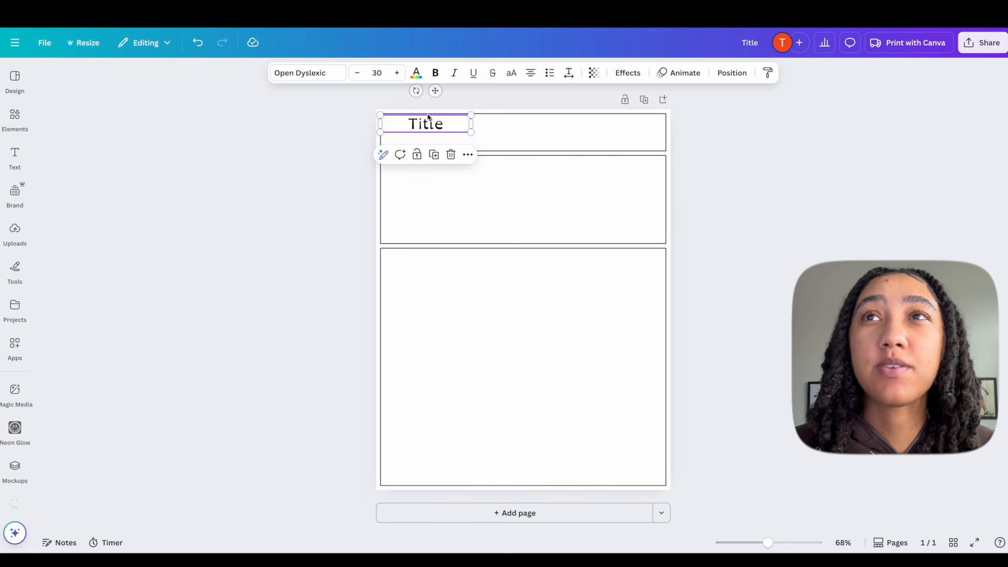
click(531, 75)
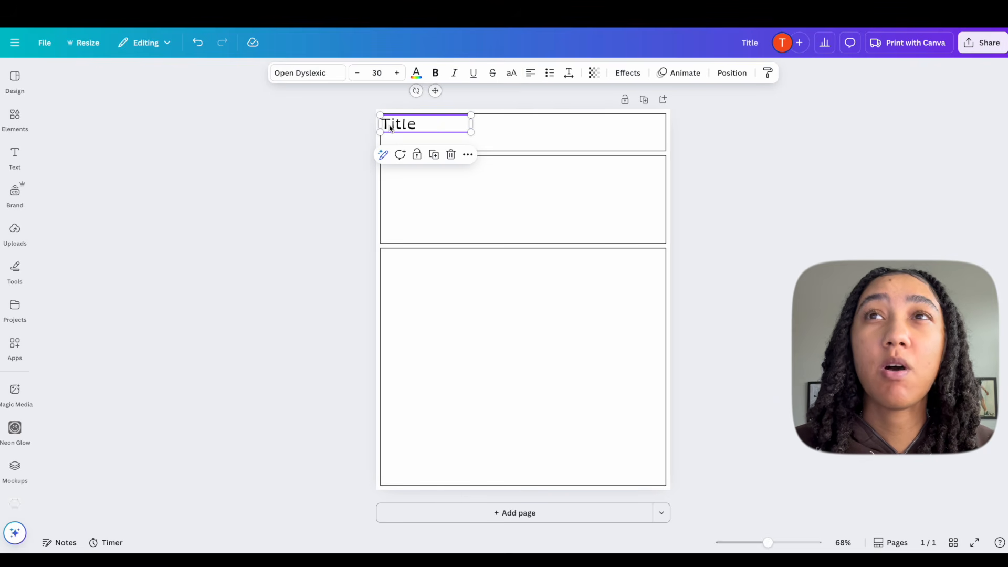
drag(402, 125, 404, 124)
Replace the title text in the header box with "Name:".
double_click(420, 125)
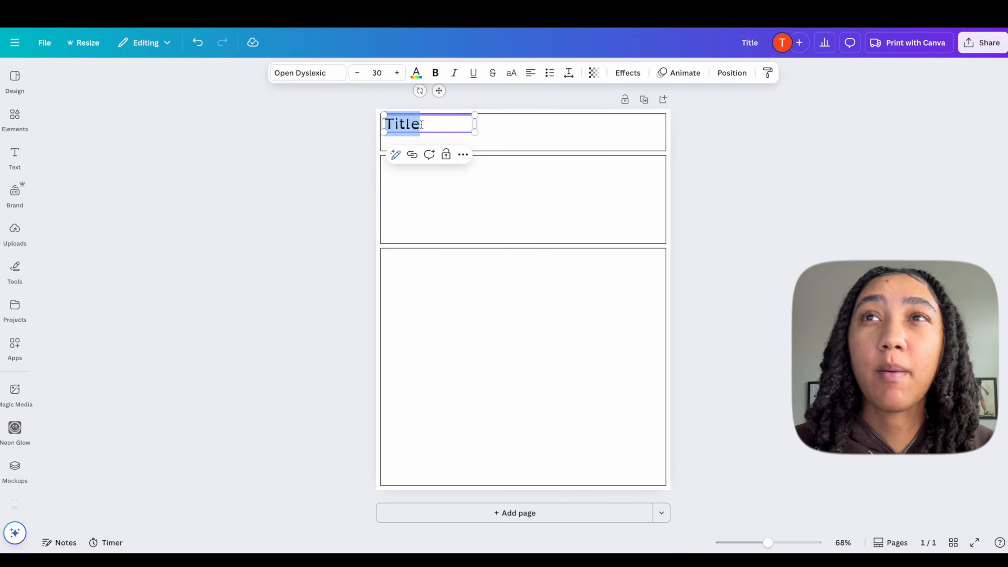
text(N)
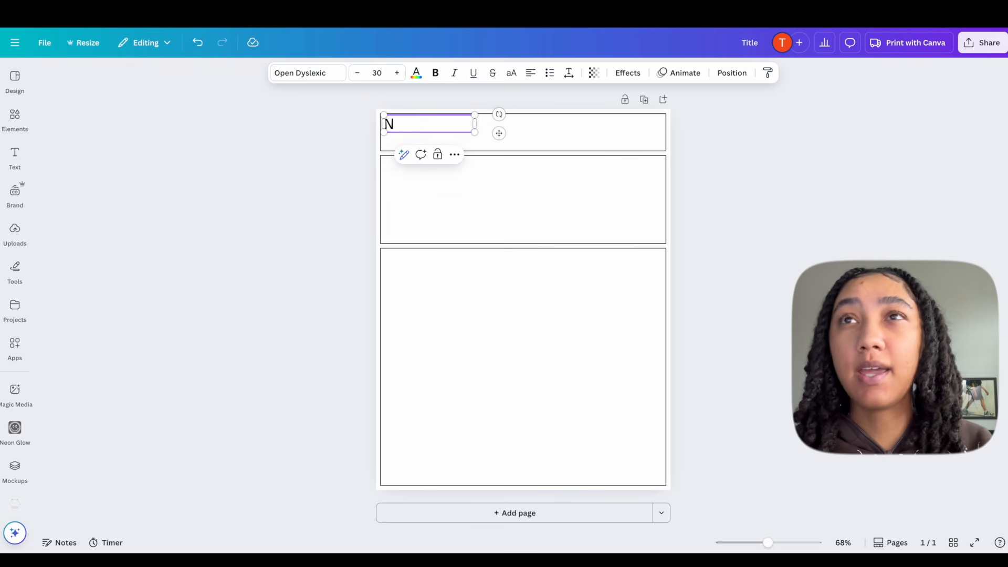
text(ame:)
click(464, 154)
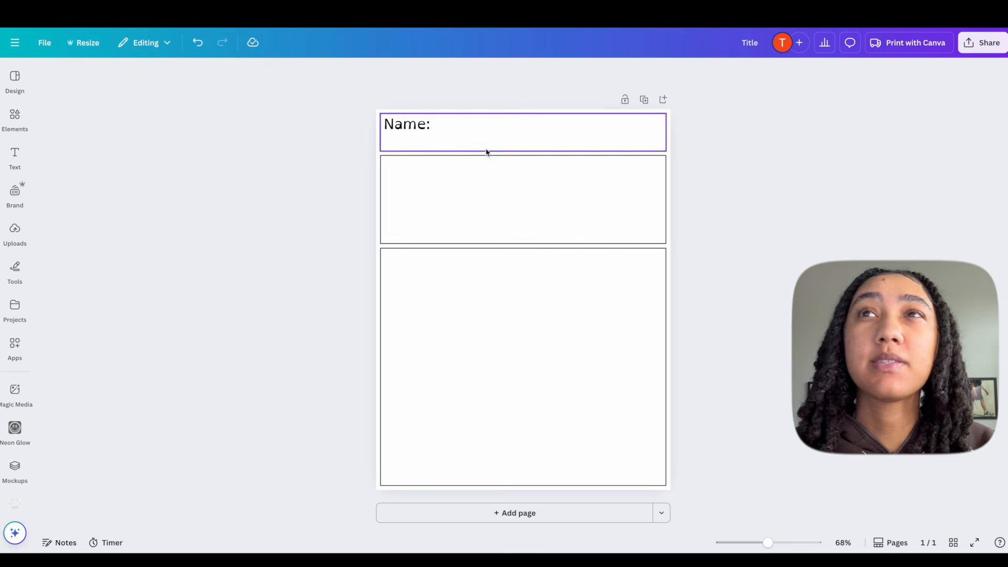
Duplicate the "Name:" label, place the copy in the right part of the header box, and change its text to "Date:".
click(441, 129)
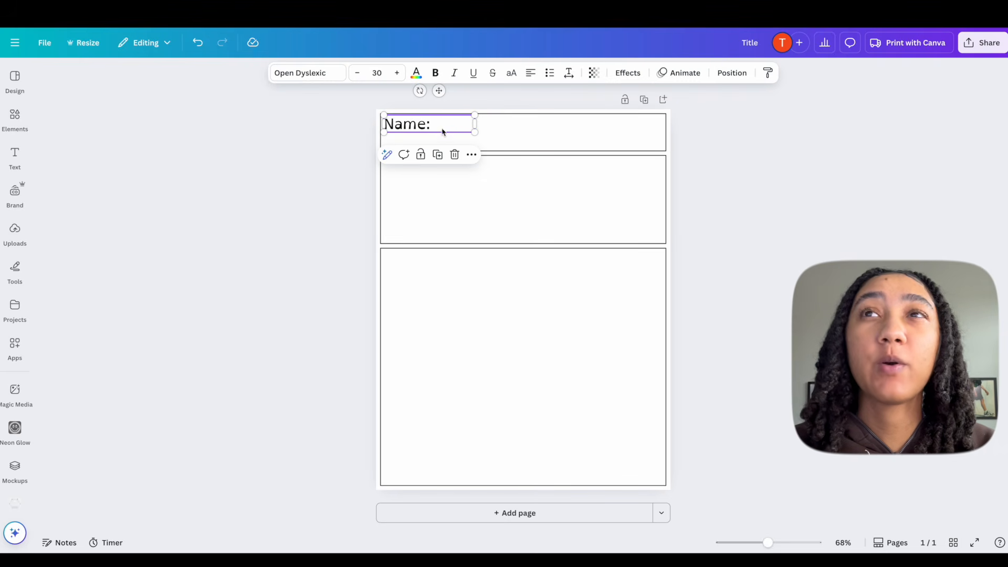
click(438, 155)
drag(439, 136, 602, 126)
double_click(601, 124)
text(Date:)
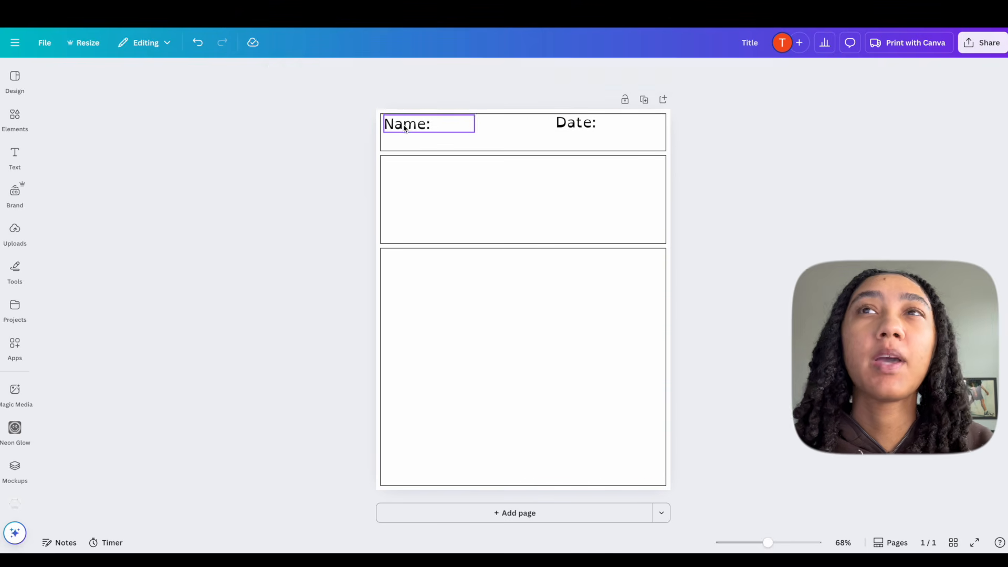
Lower the "Name:" and "Date:" labels to the same height and shorten the header box so it ends right beneath them.
click(403, 131)
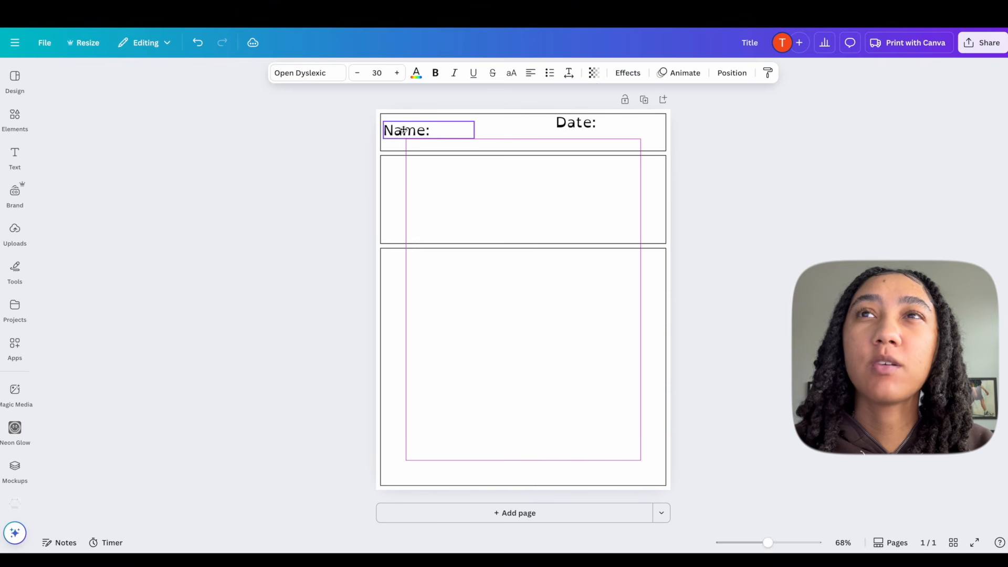
drag(403, 130, 403, 131)
drag(522, 152, 522, 138)
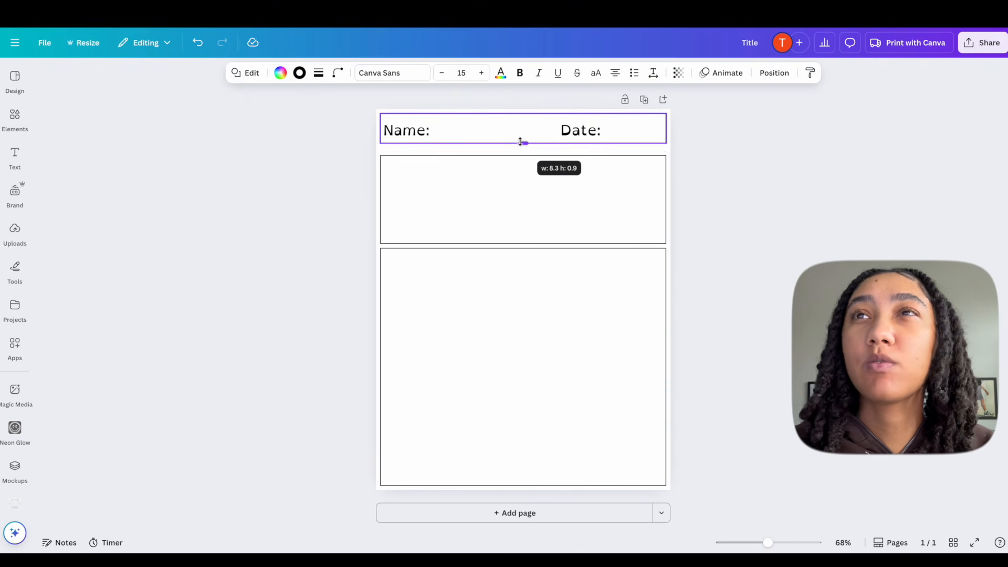
click(659, 190)
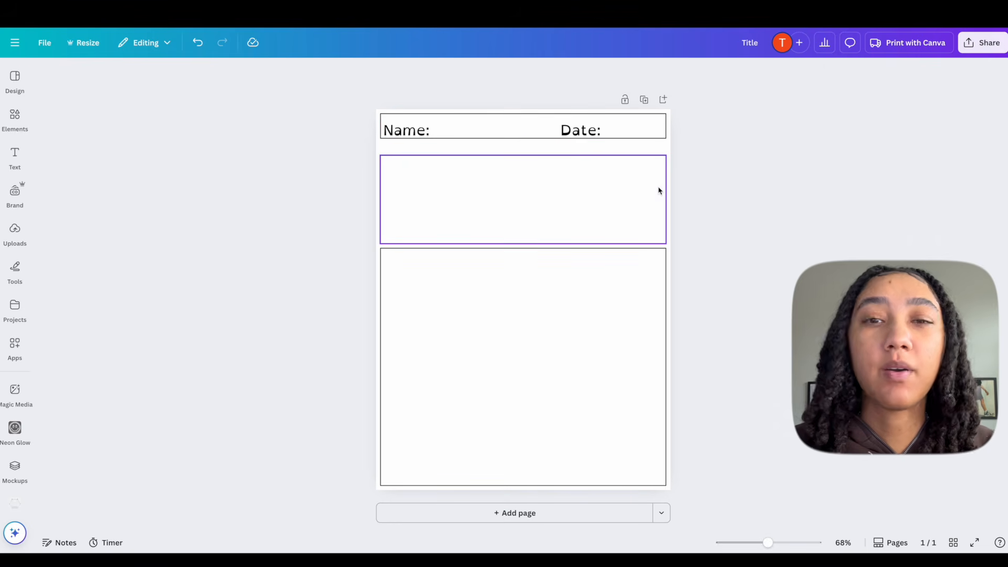
click(607, 199)
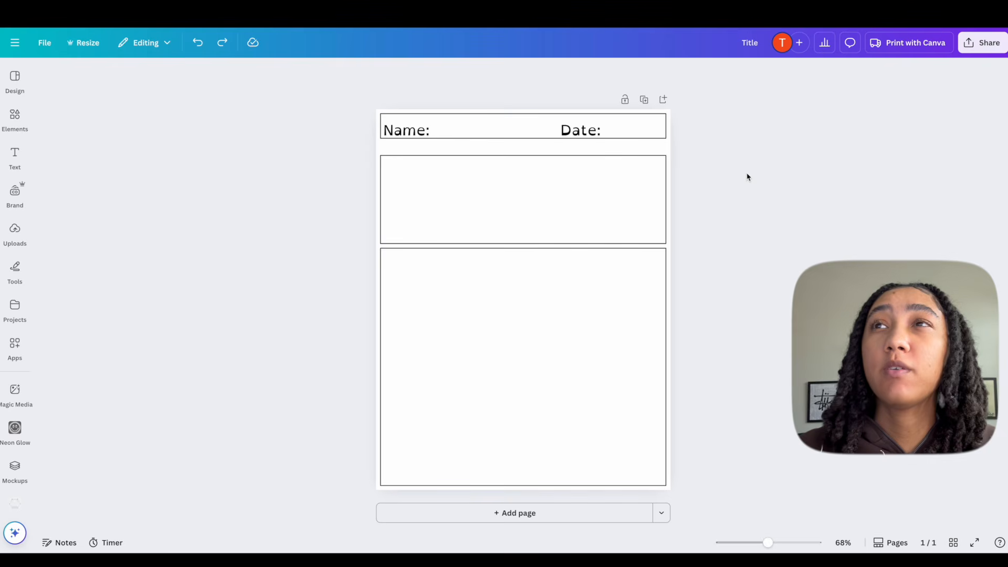
Duplicate the "Date:" label, center-align its text, and center the copy in the gap between the header and the second box.
click(586, 136)
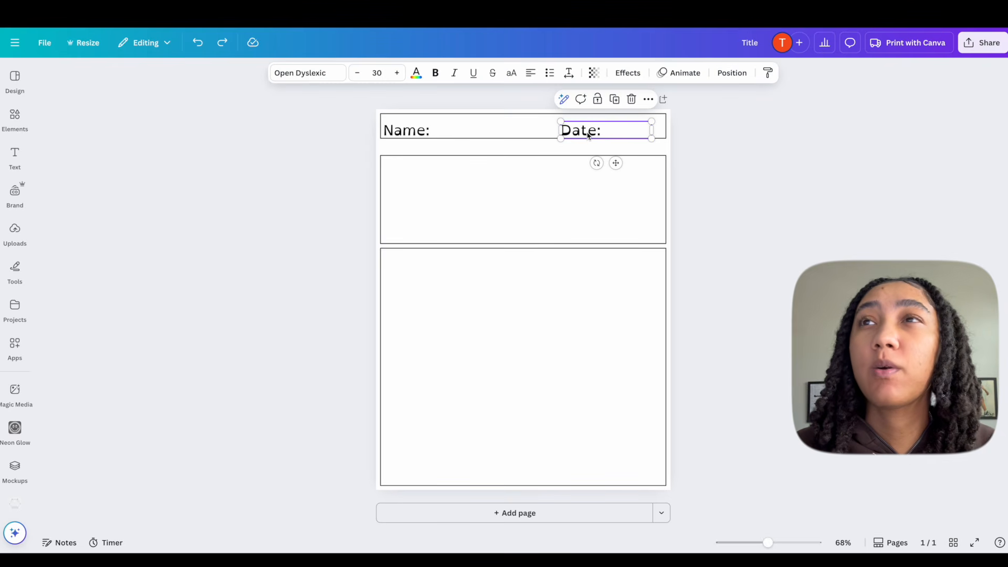
click(620, 105)
drag(626, 148, 546, 175)
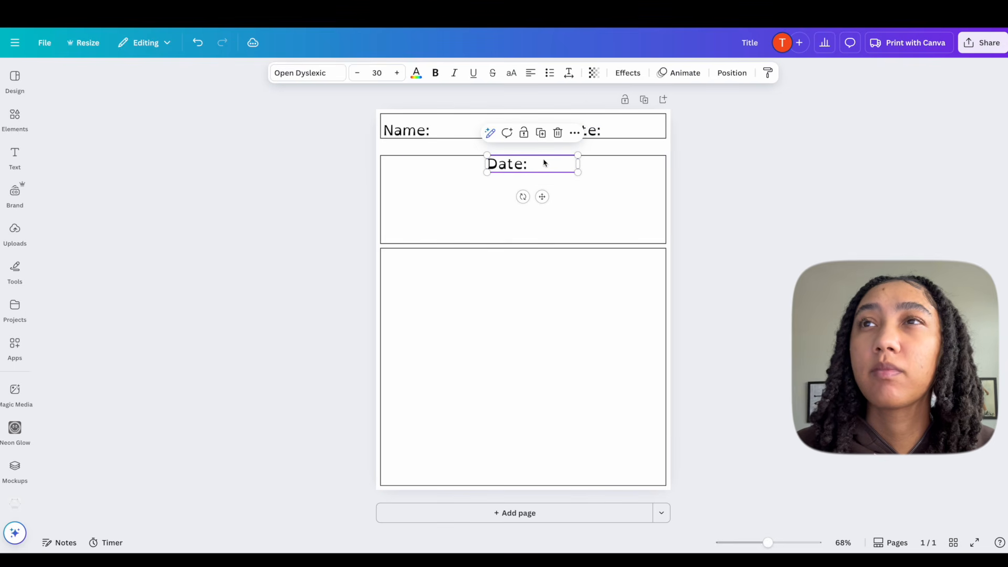
click(531, 72)
drag(551, 166, 549, 166)
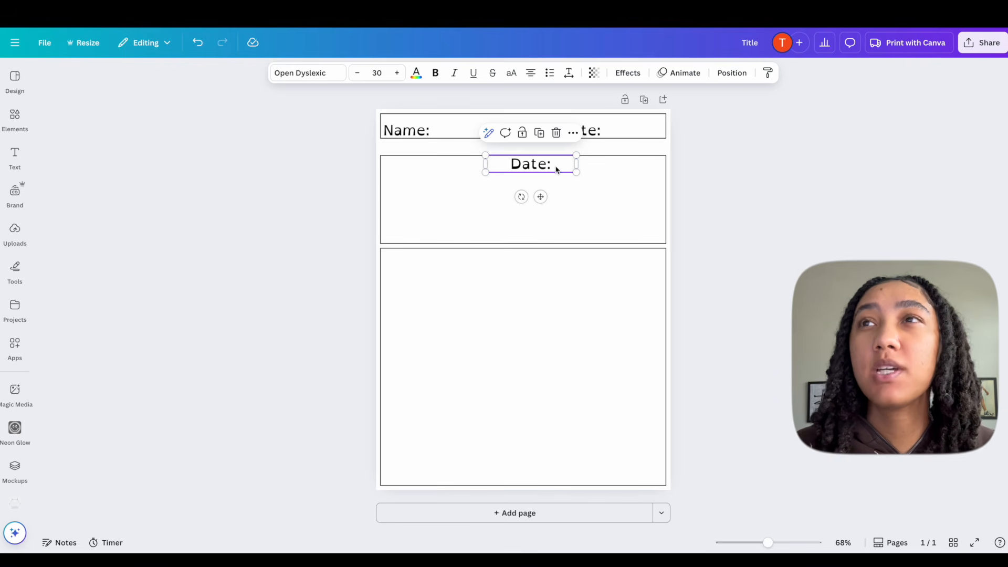
mouse_move(557, 169)
mouse_down()
mouse_move(543, 168)
mouse_move(568, 168)
mouse_move(533, 167)
mouse_move(563, 169)
mouse_move(552, 170)
mouse_up()
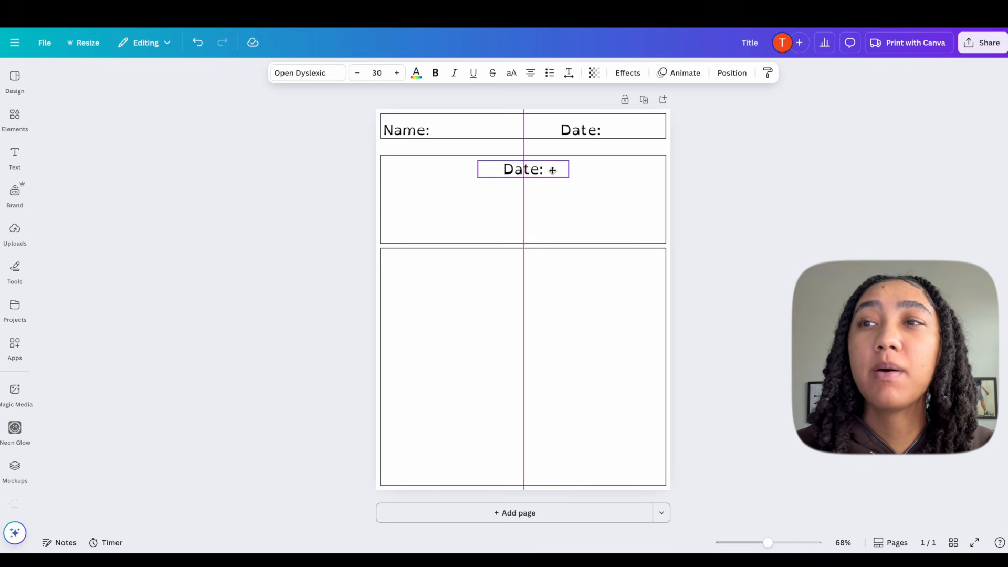
drag(552, 170, 549, 151)
Change the centered label's text to "Count the Colors" and widen its text box so the heading fits on one line.
double_click(540, 149)
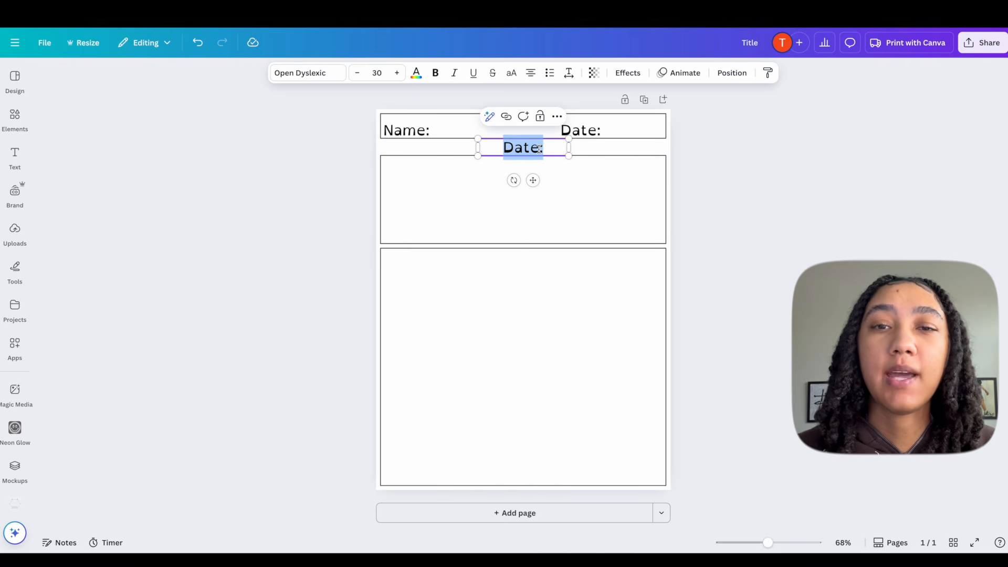
key(Escape)
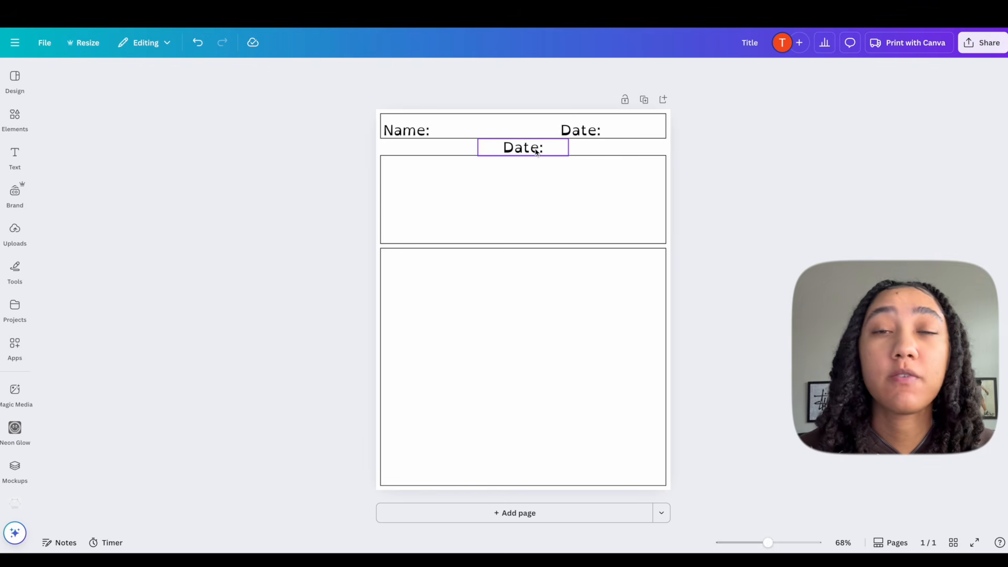
click(535, 151)
double_click(535, 149)
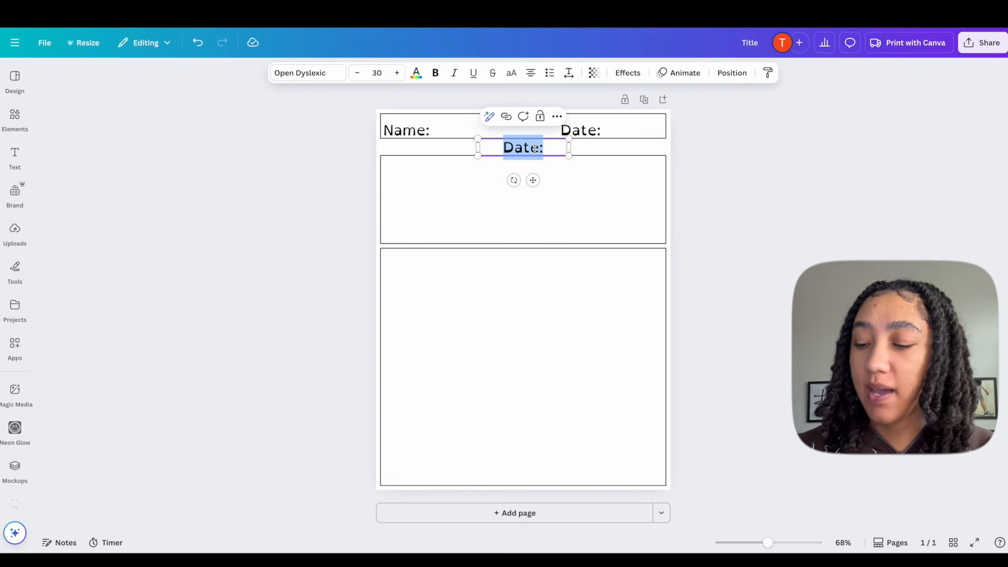
text(Count the Colo)
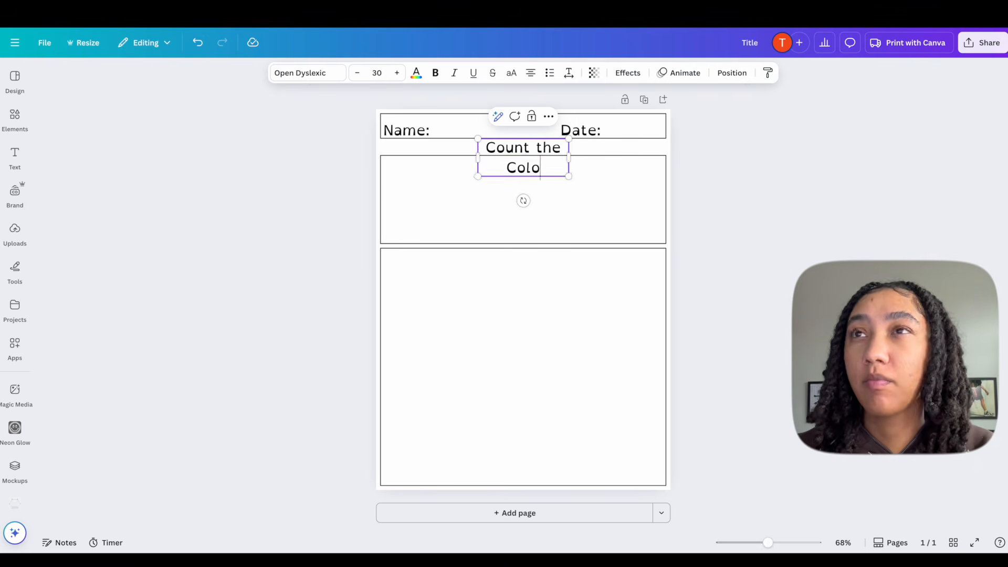
text(rs)
drag(554, 150, 580, 150)
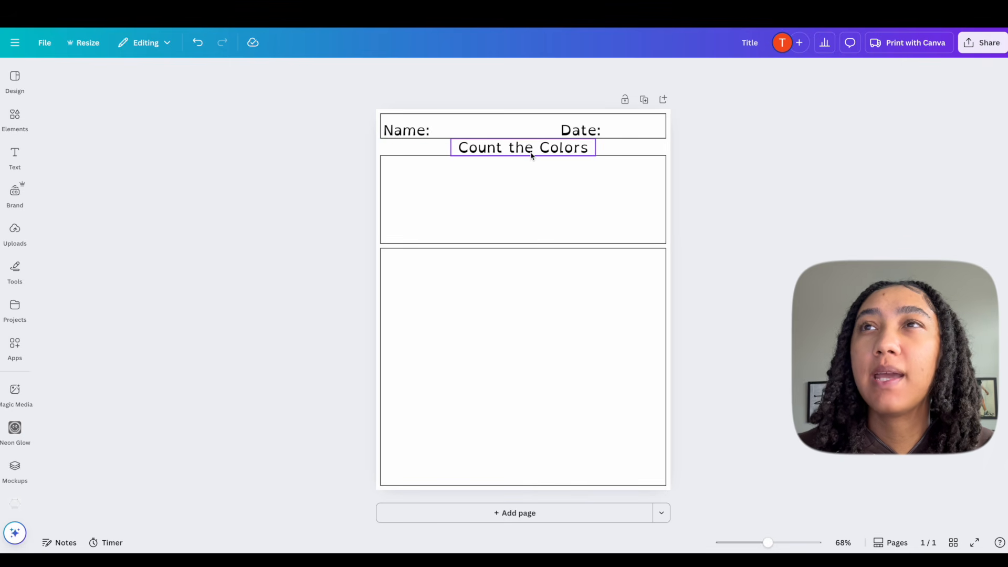
Duplicate the "Count the Colors" heading, place the copy in the second box's upper-left corner, and left-align its text.
click(532, 155)
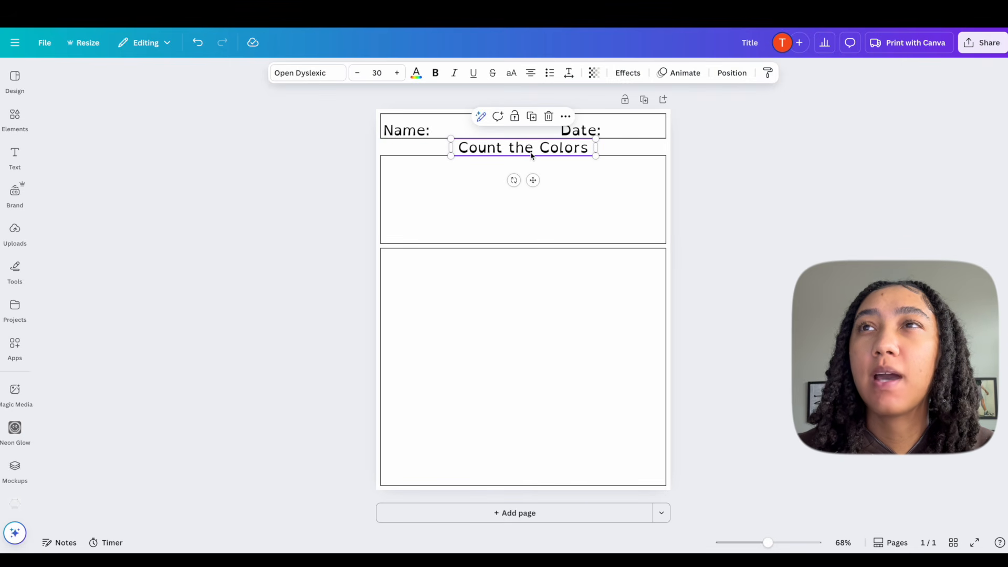
click(533, 117)
drag(524, 157, 456, 168)
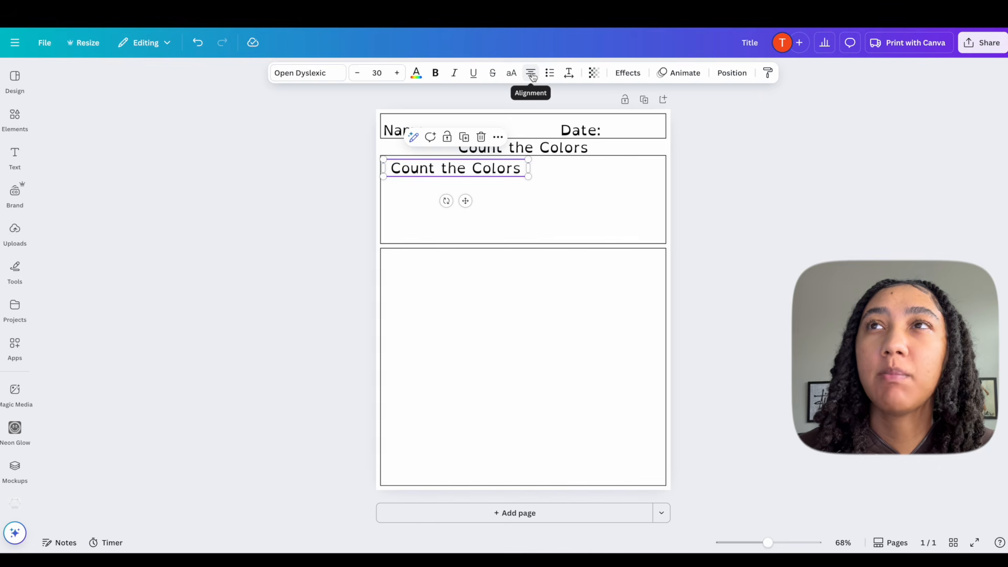
click(533, 78)
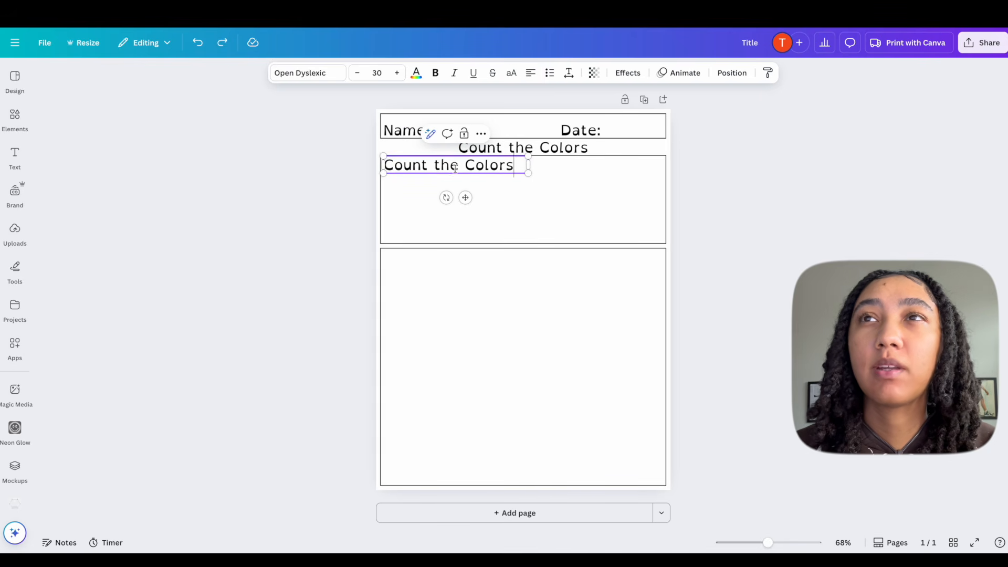
Replace the text of the heading copy in the second box with "Directions:".
click(455, 167)
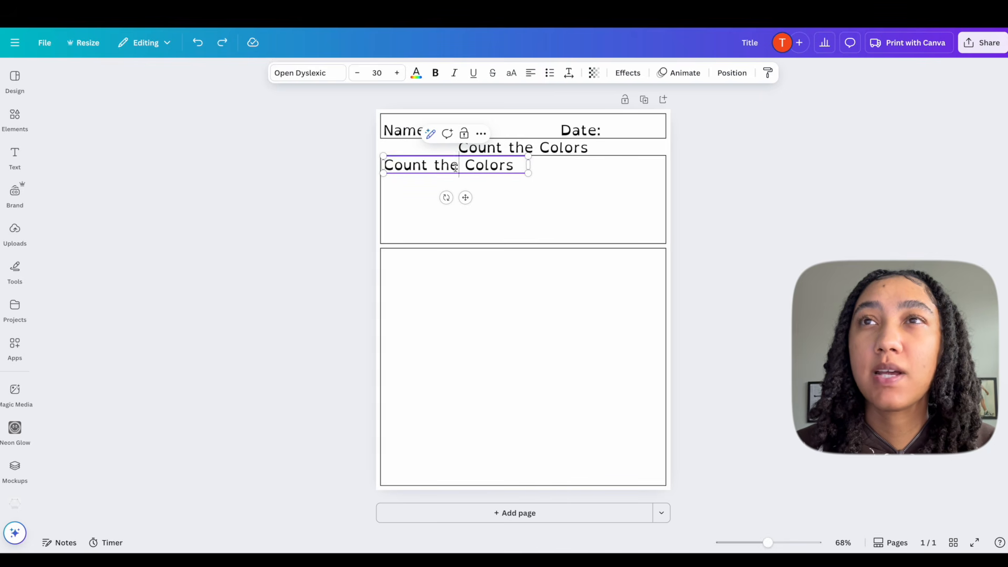
triple_click(456, 167)
text(Directions:)
key(Escape)
key(Escape)
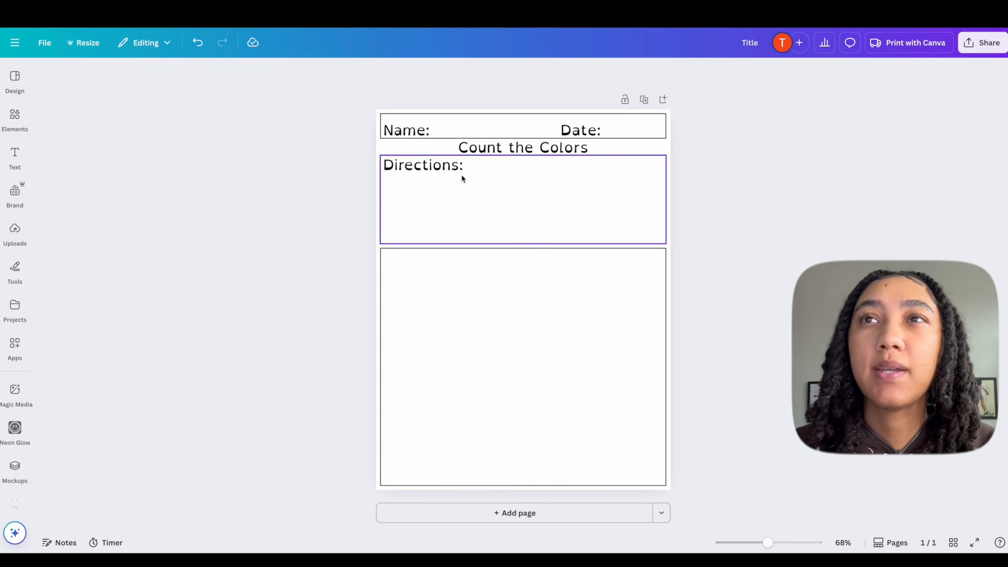
Duplicate the "Directions:" label, align the copy directly beneath it, and change the copy's text to "Step 1:".
click(442, 167)
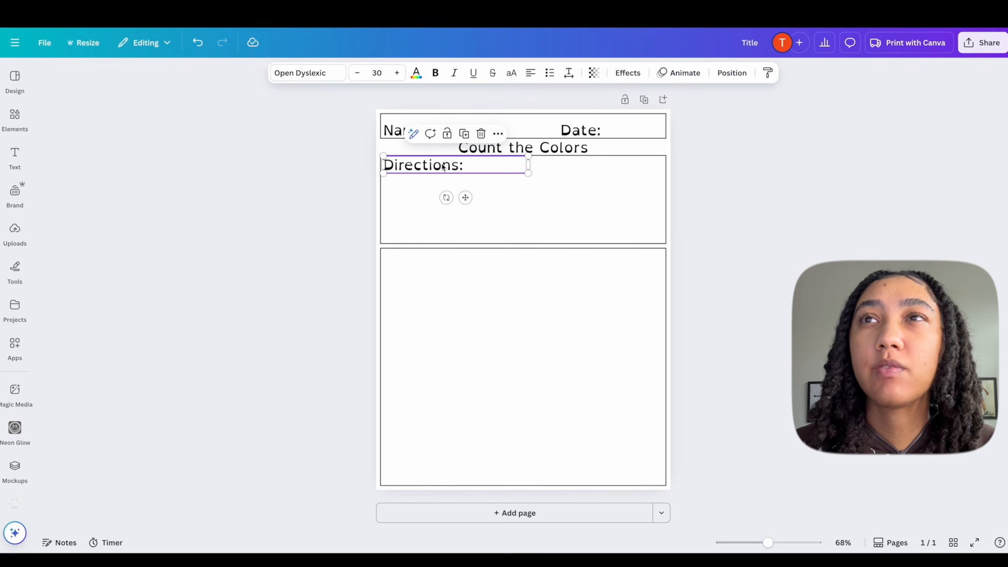
click(463, 136)
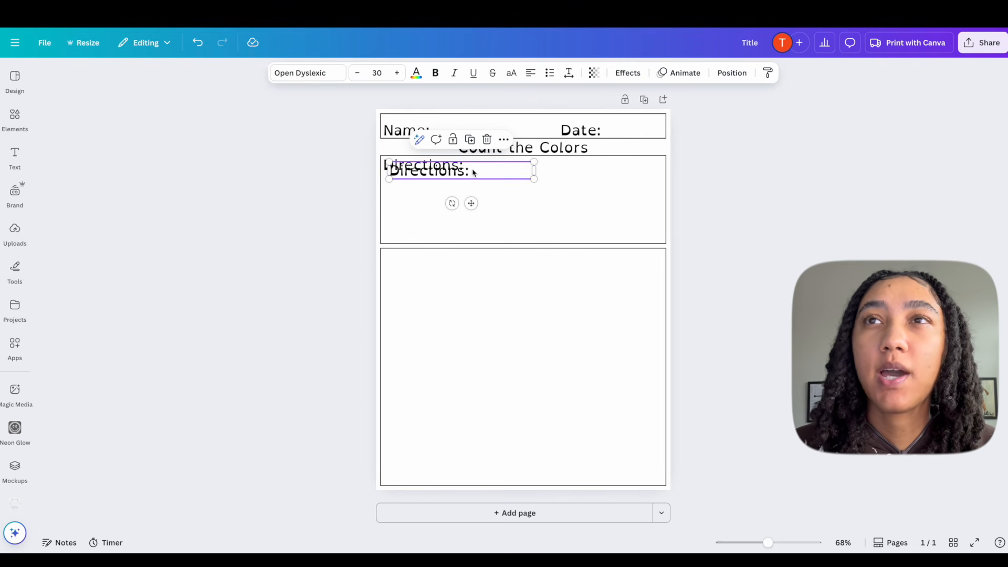
drag(472, 169, 470, 182)
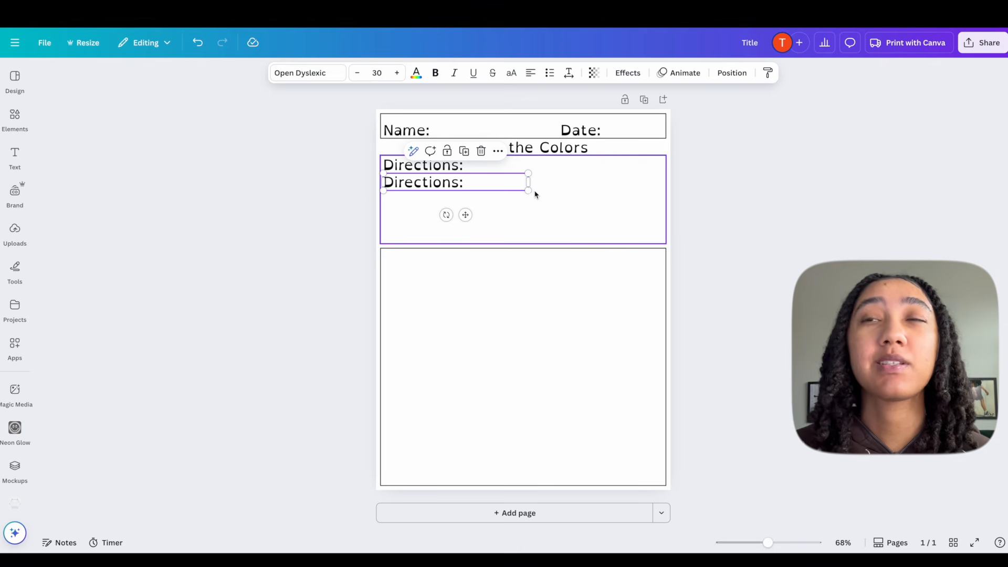
double_click(512, 184)
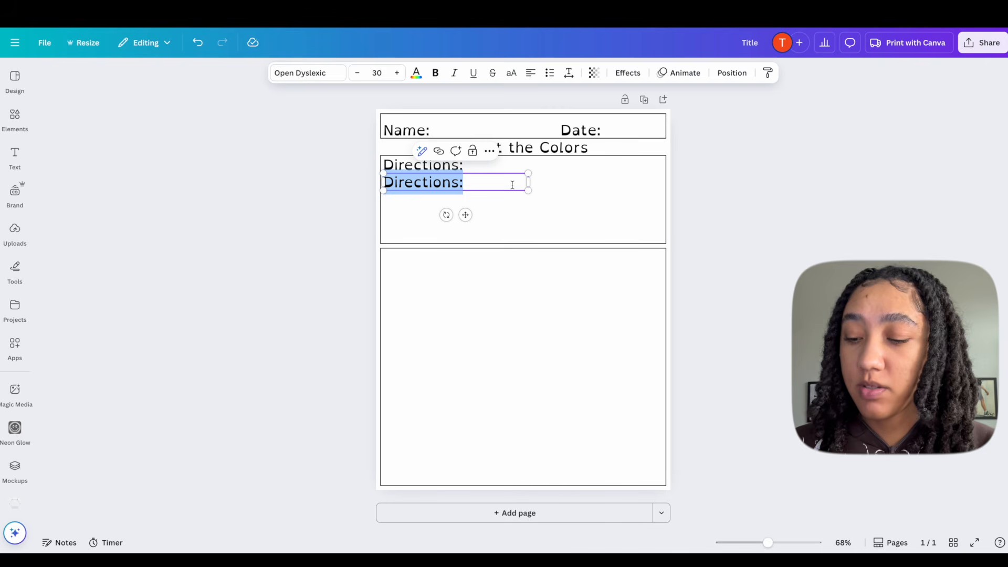
text(Step 1:)
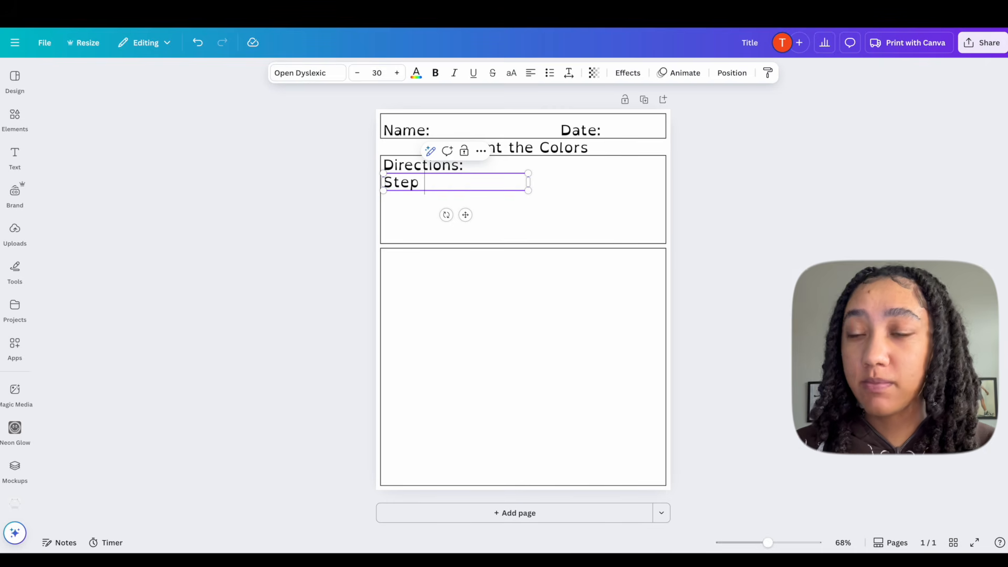
click(354, 191)
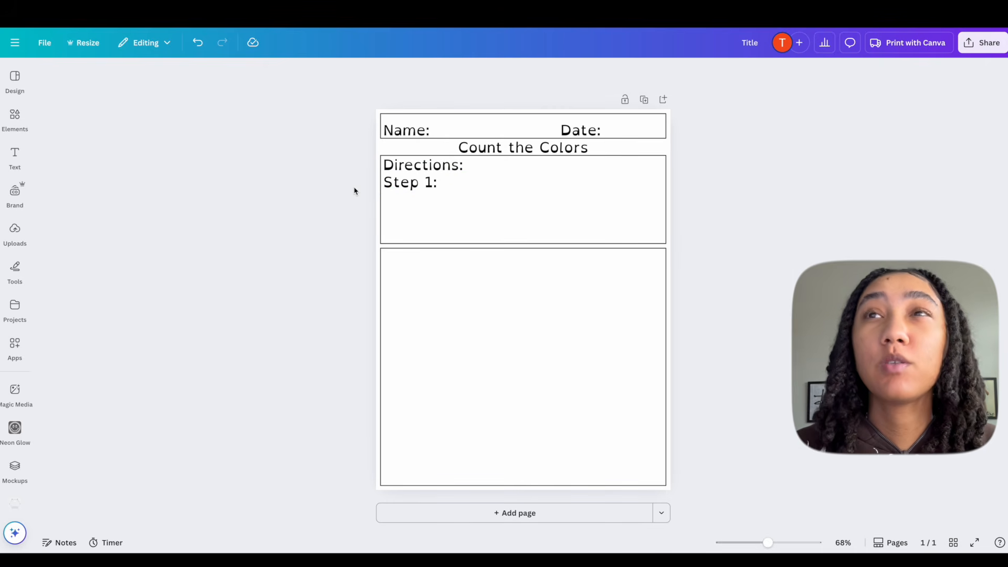
Reduce the font size of the "Step 1:" text to 25.
click(411, 189)
click(445, 184)
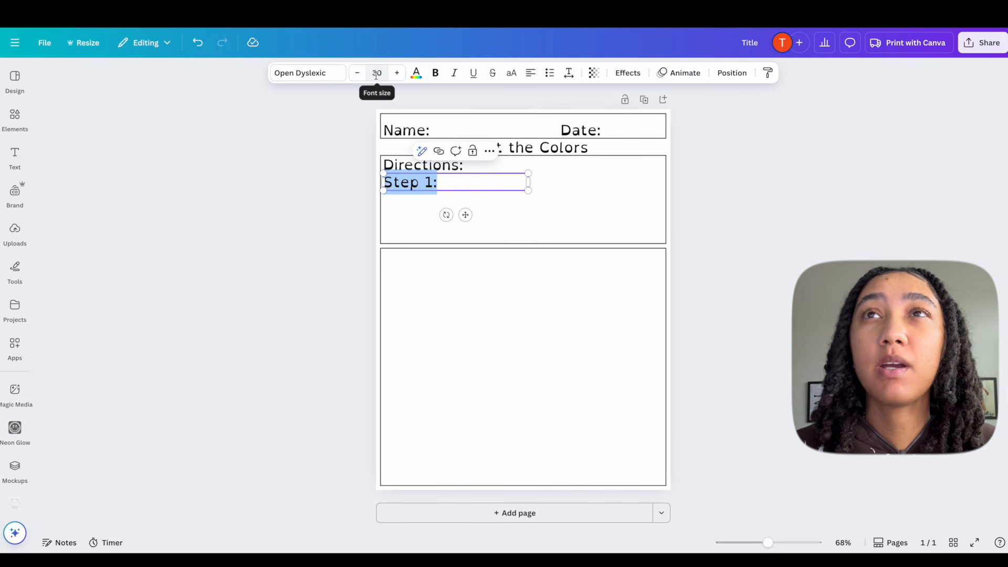
click(358, 74)
click(357, 75)
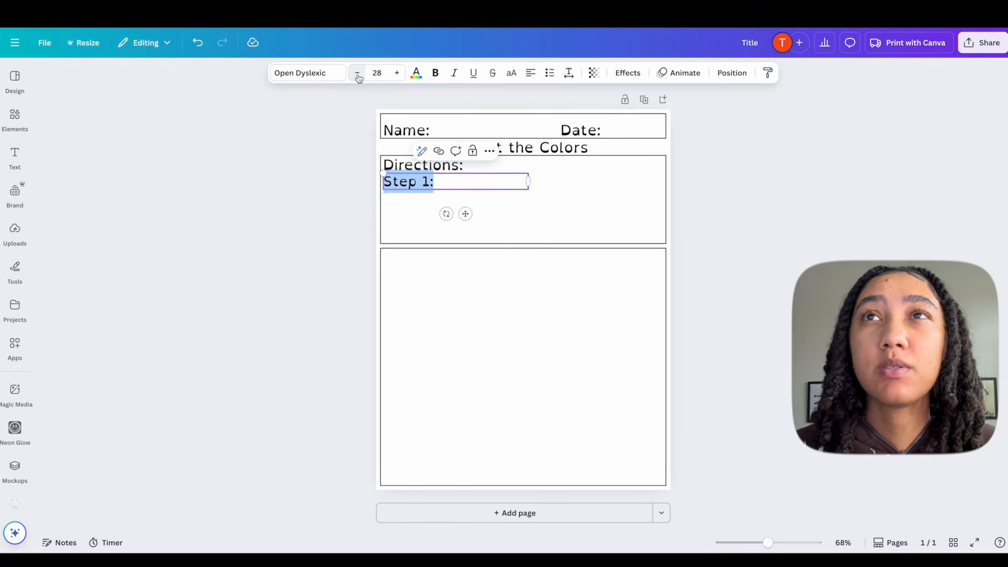
click(357, 74)
click(358, 74)
click(358, 74)
Complete the "Step 1:" line with "Color in the pictures of the foods below." and widen its text box to the directions box's right edge.
key(Right)
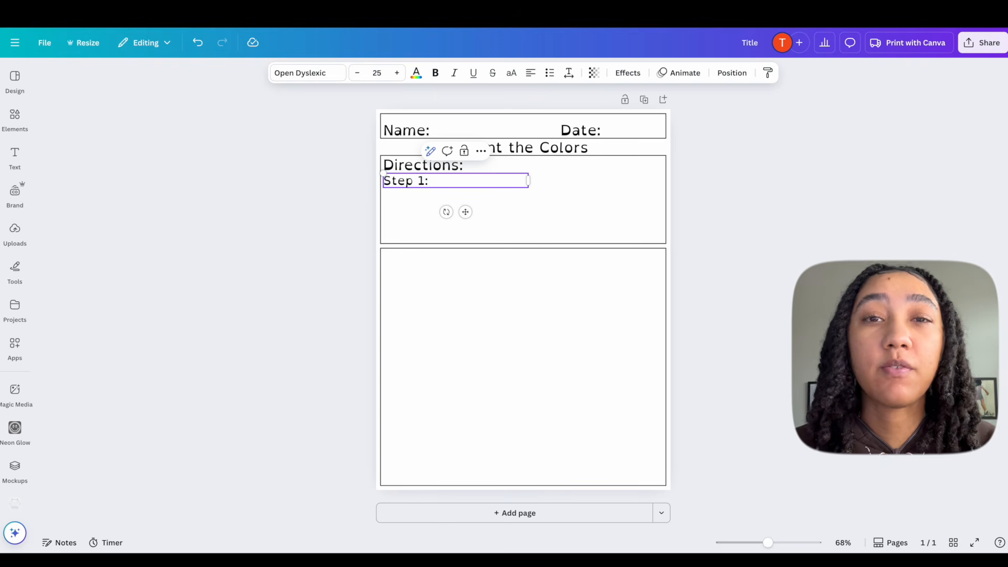
text(Co)
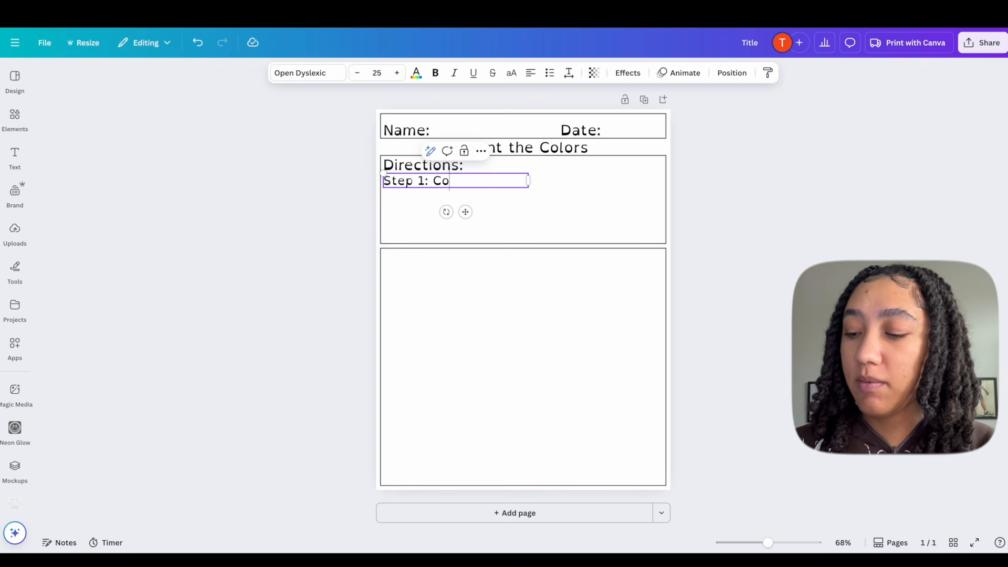
text(lor in the pictures of the)
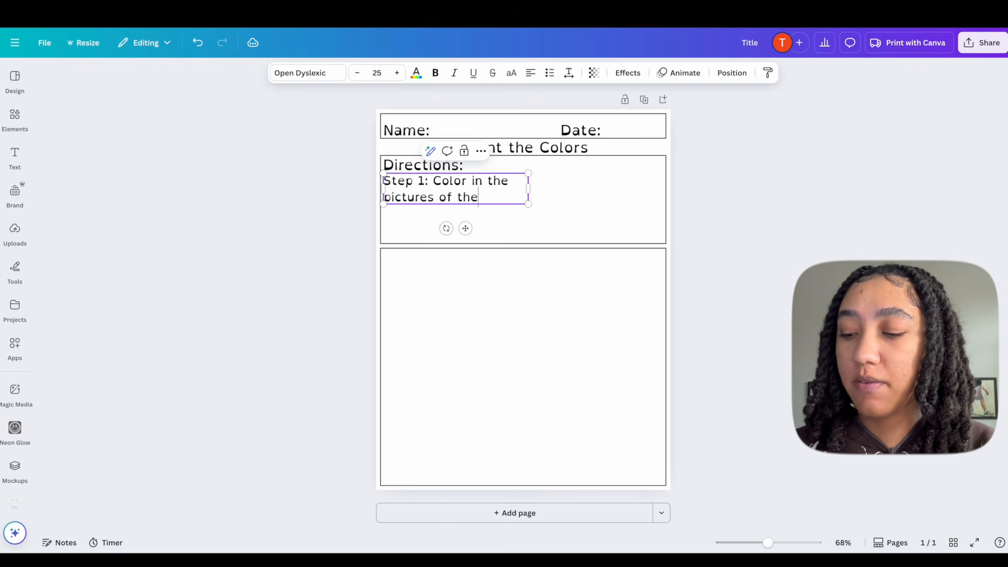
text( foods below.)
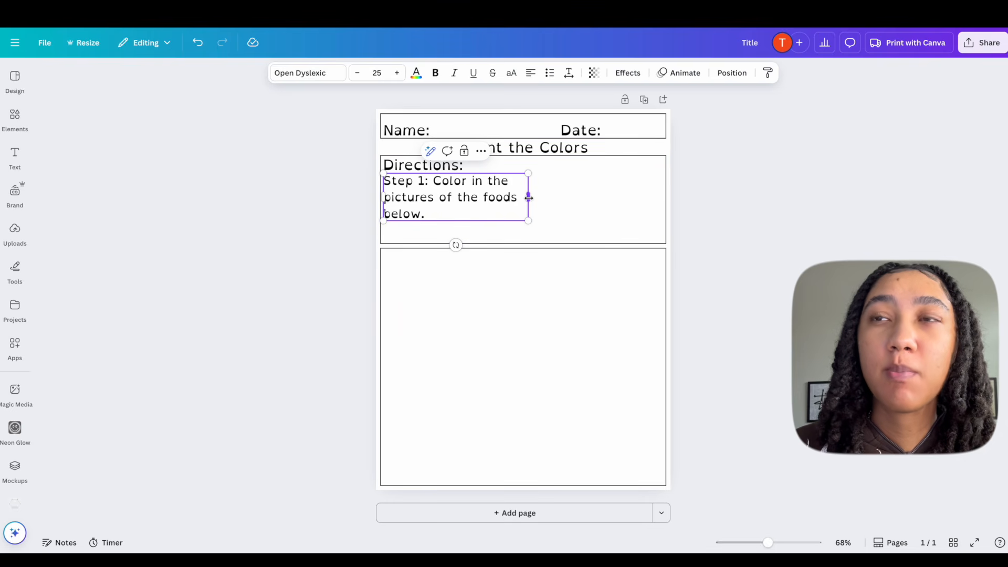
drag(529, 197, 661, 197)
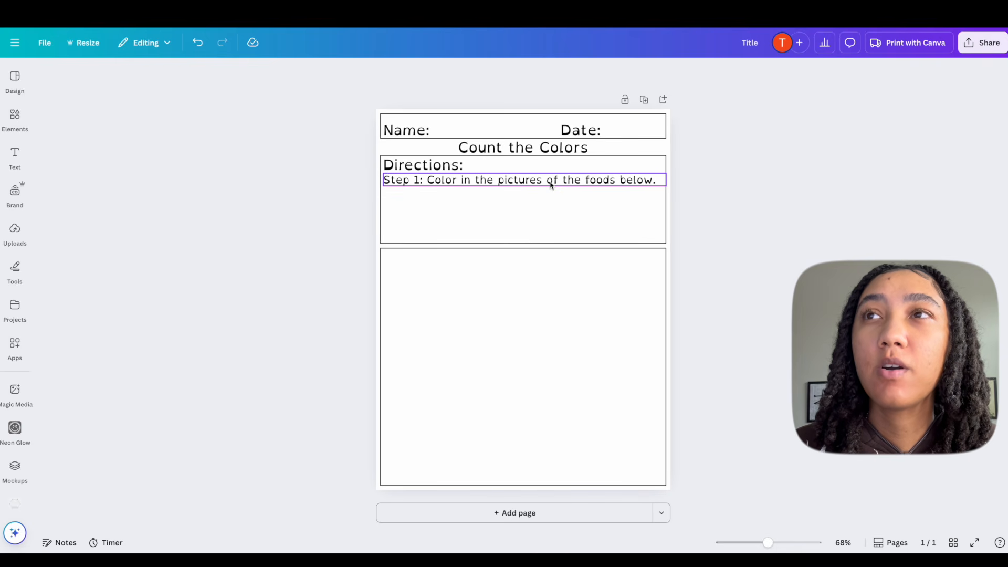
Duplicate the Step 1 line directly beneath itself and change the copy to "Step 2: After coloring, answer the questions below.".
click(550, 184)
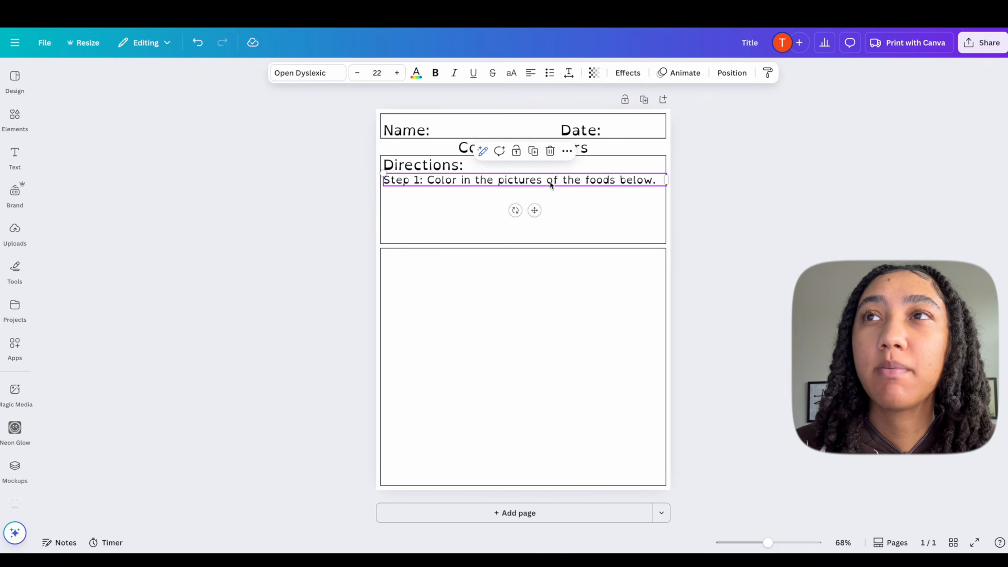
click(537, 157)
drag(507, 187, 501, 195)
double_click(430, 193)
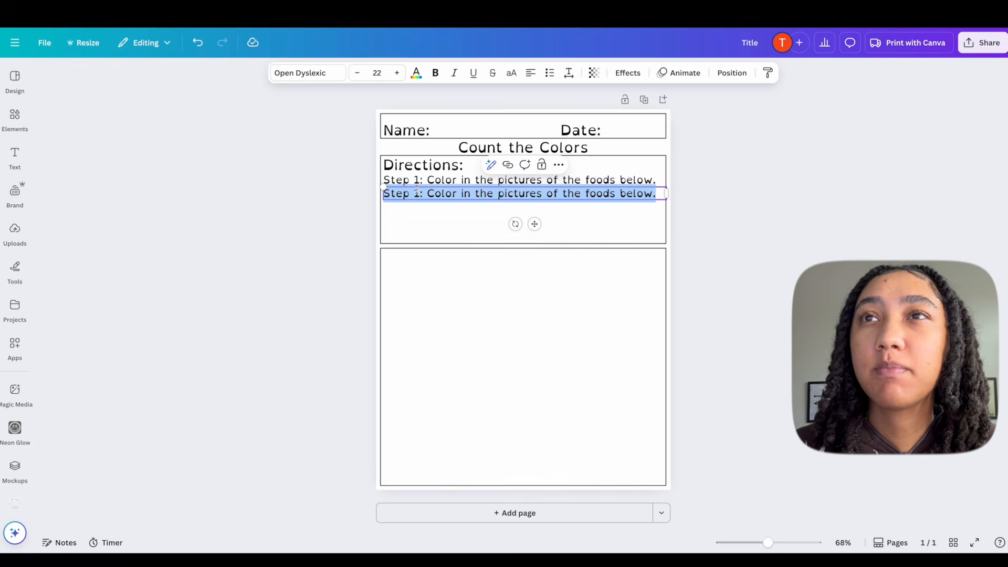
drag(414, 193, 656, 194)
text(2: After coloring, answer the questions)
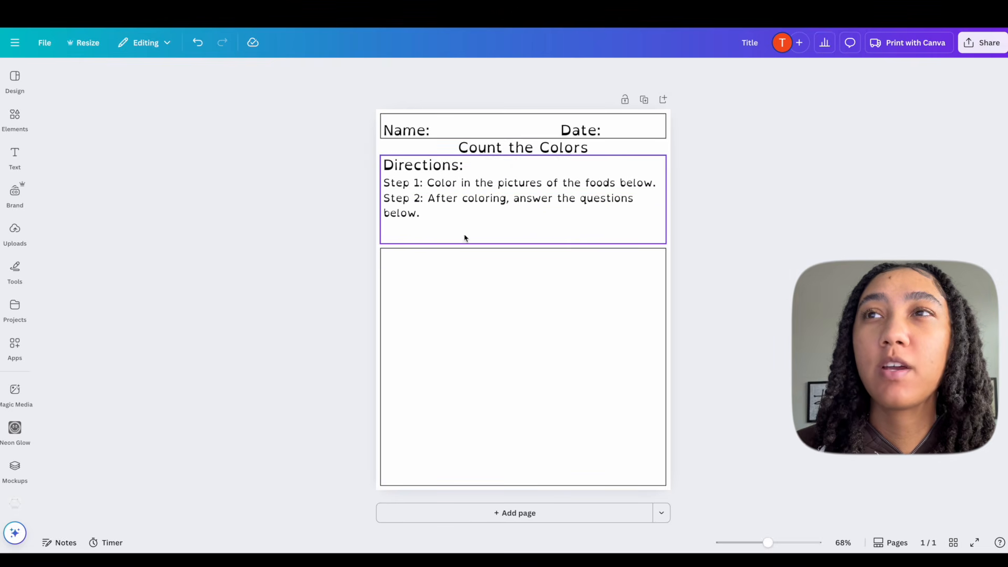
Shorten the directions box to end just beneath the Step 2 text and extend the large lower box up to it.
click(489, 241)
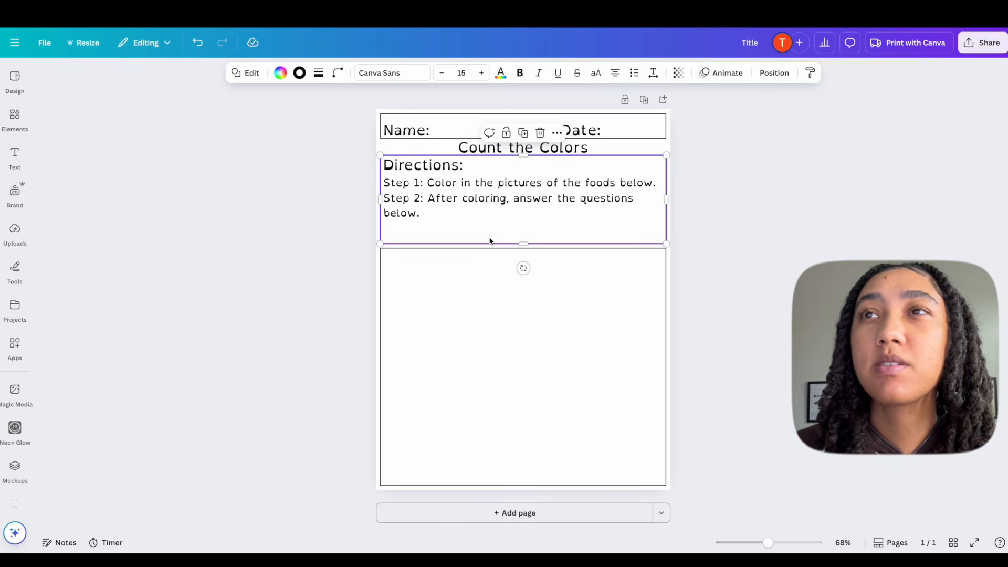
drag(520, 242, 519, 222)
click(732, 241)
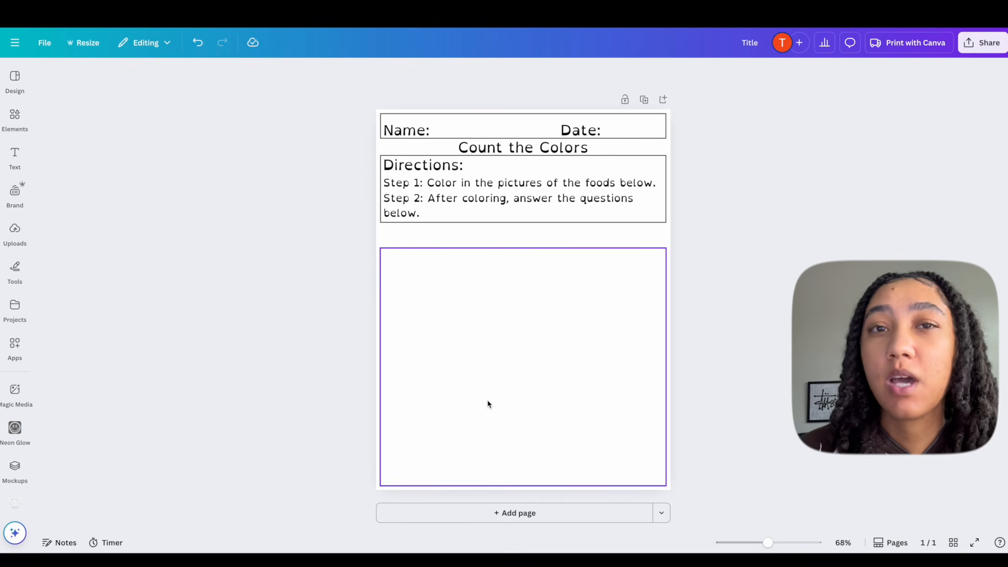
double_click(468, 315)
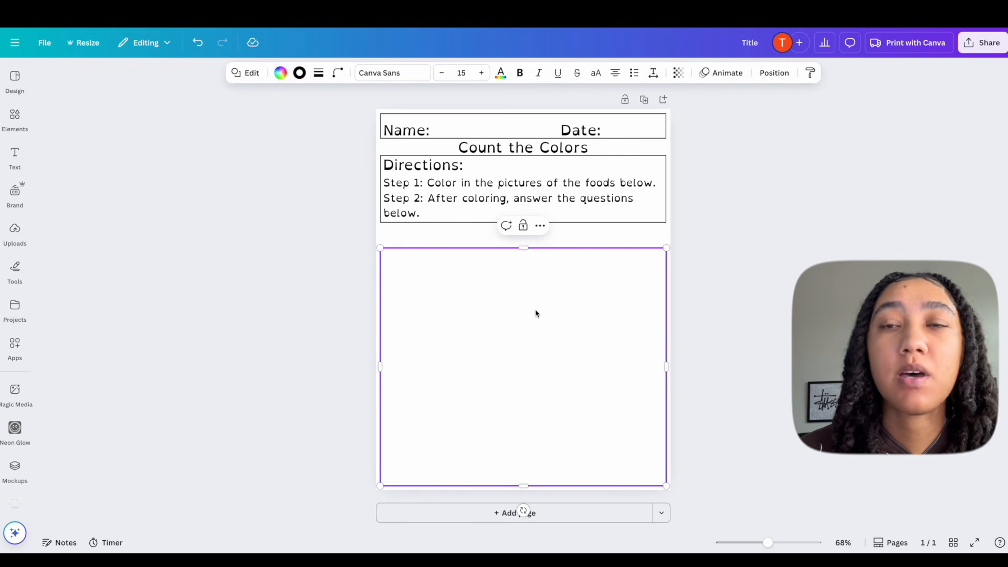
drag(522, 248, 522, 226)
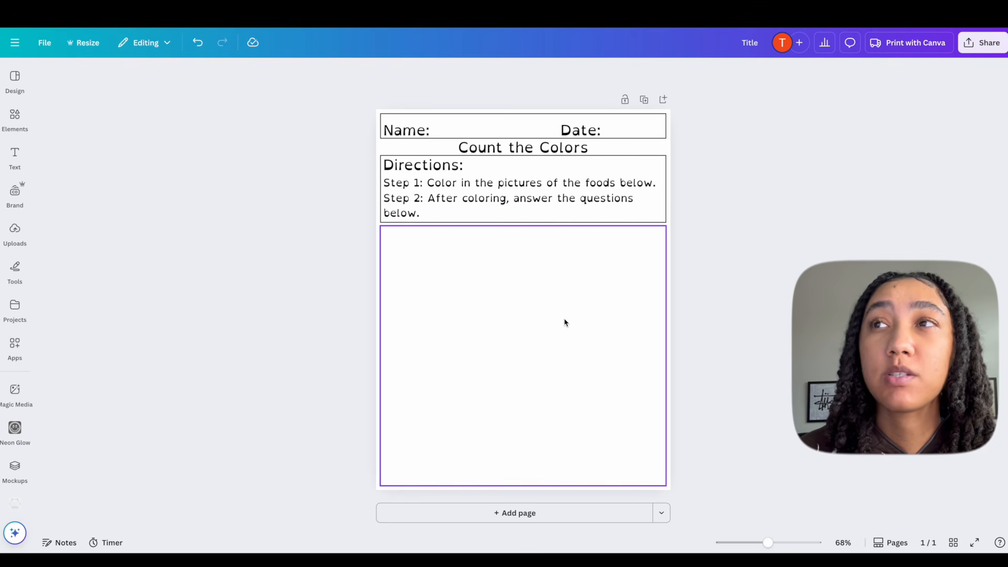
Search the elements library for "apple".
click(21, 119)
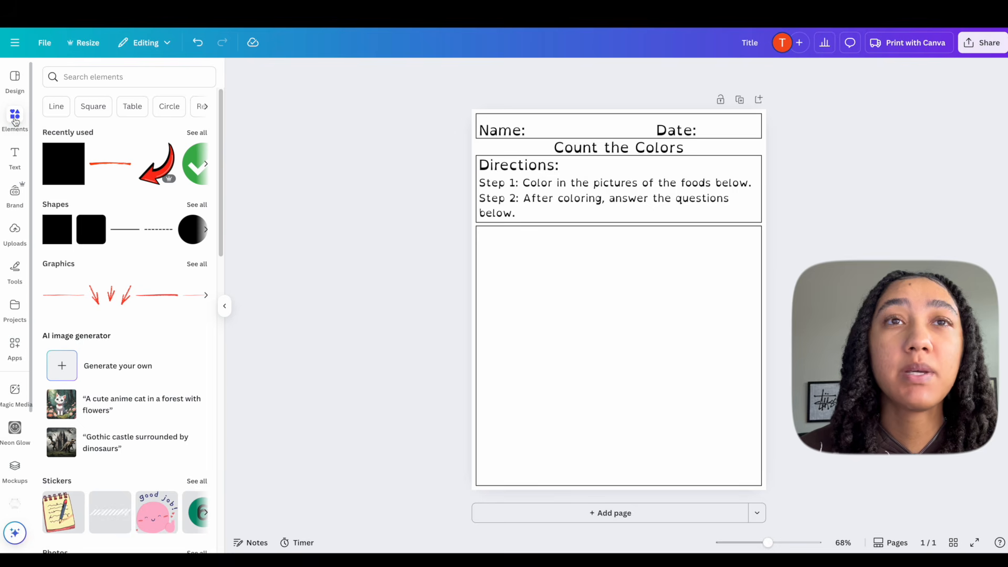
click(103, 73)
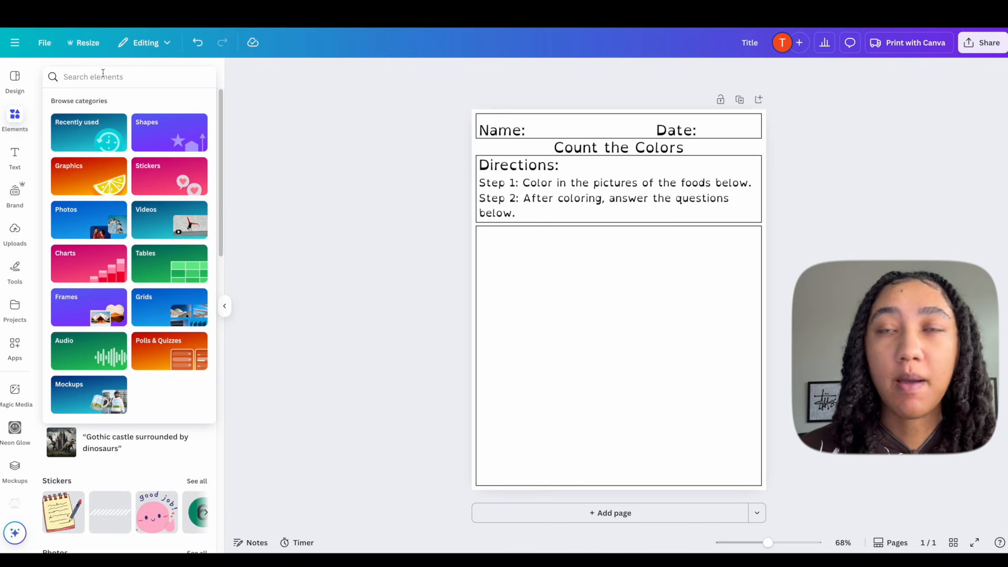
text(apple)
key(Return)
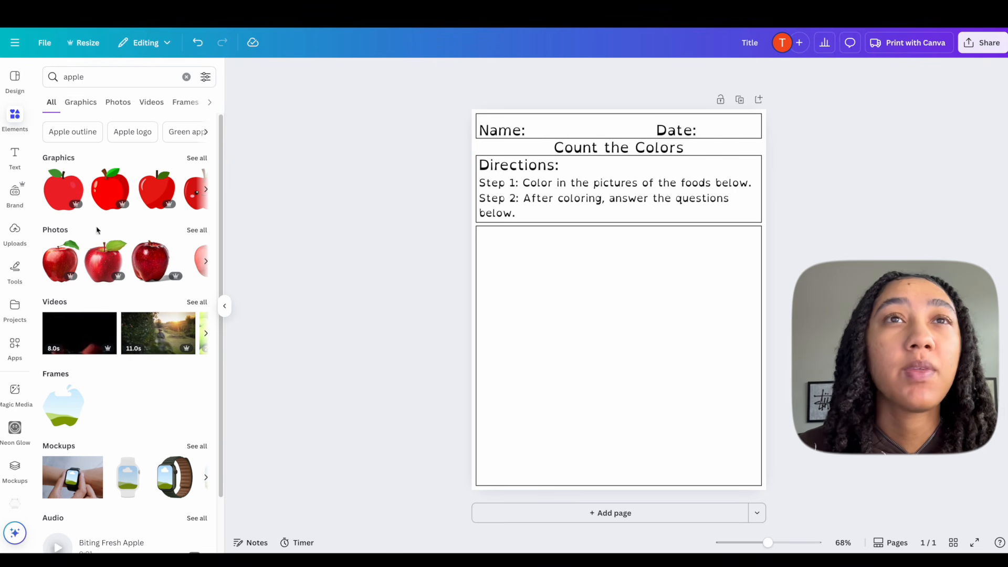
Filter the apple results to free items only and show all matching graphics.
mouse_move(77, 210)
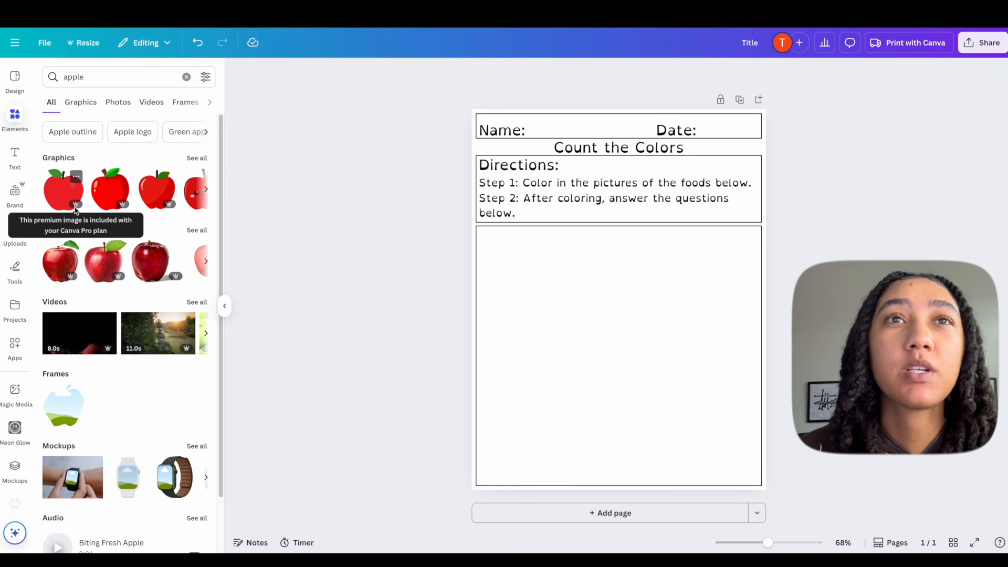
click(205, 82)
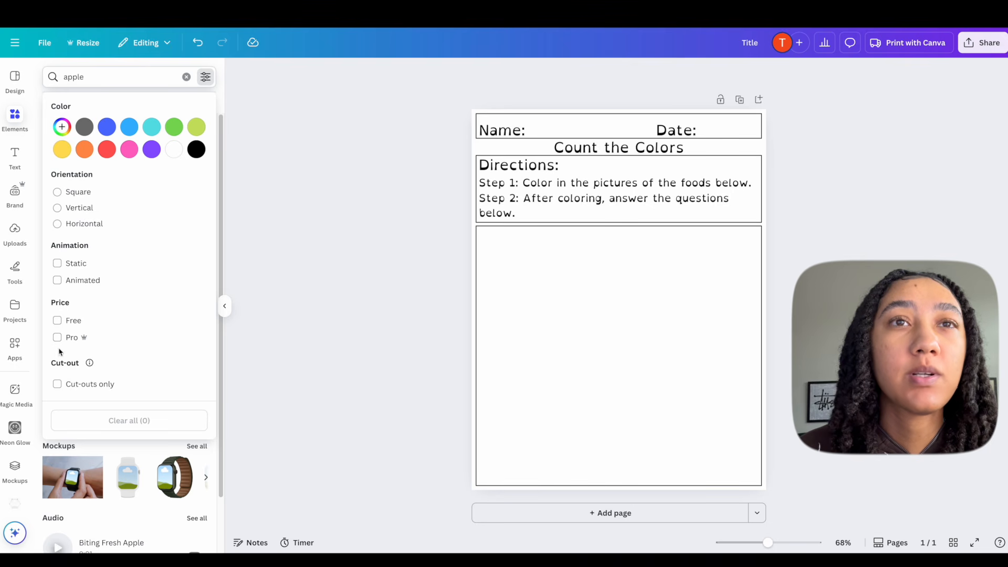
click(58, 321)
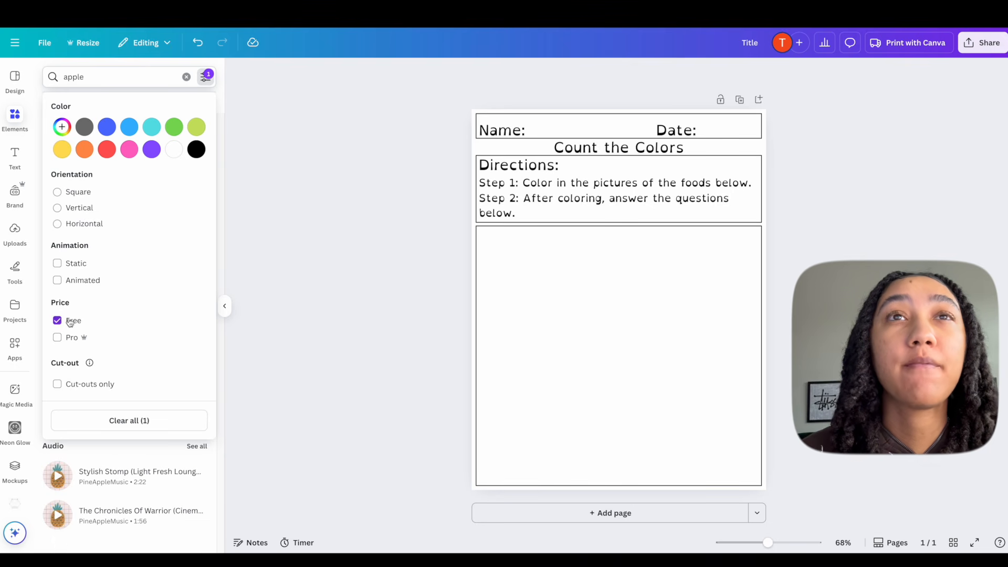
click(257, 150)
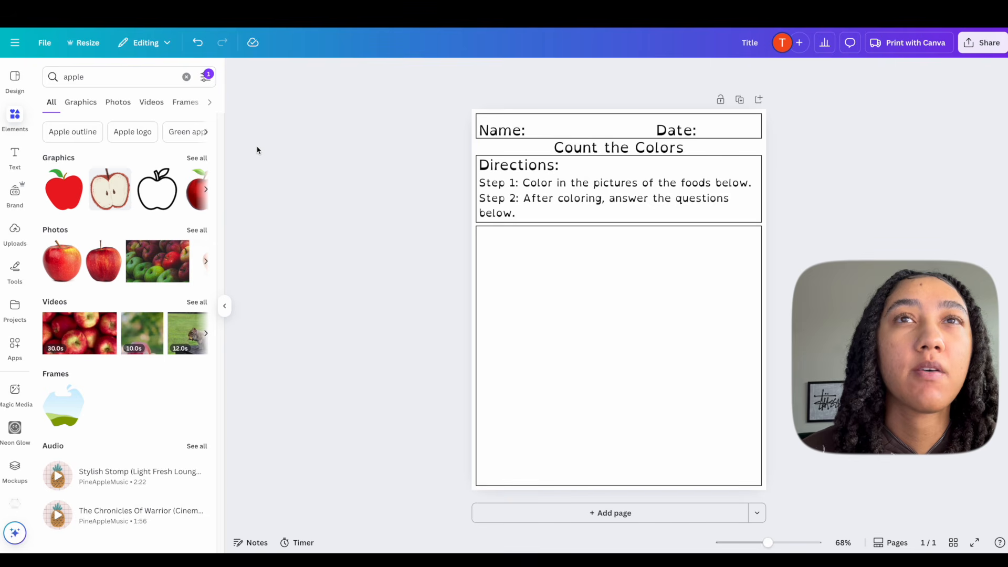
click(199, 157)
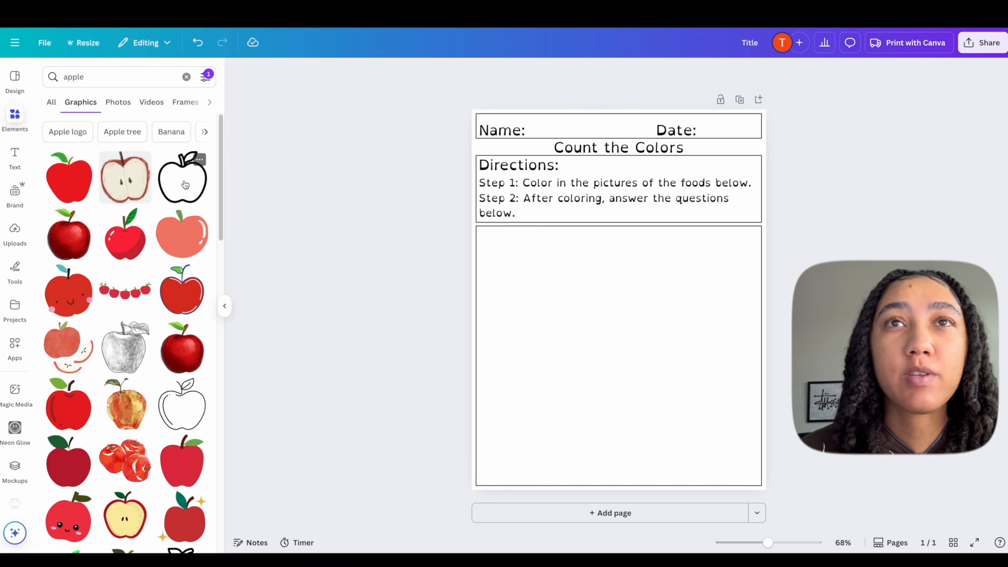
Add the bold black apple outline, shrink it, and place it in the large box's upper-left corner.
click(185, 184)
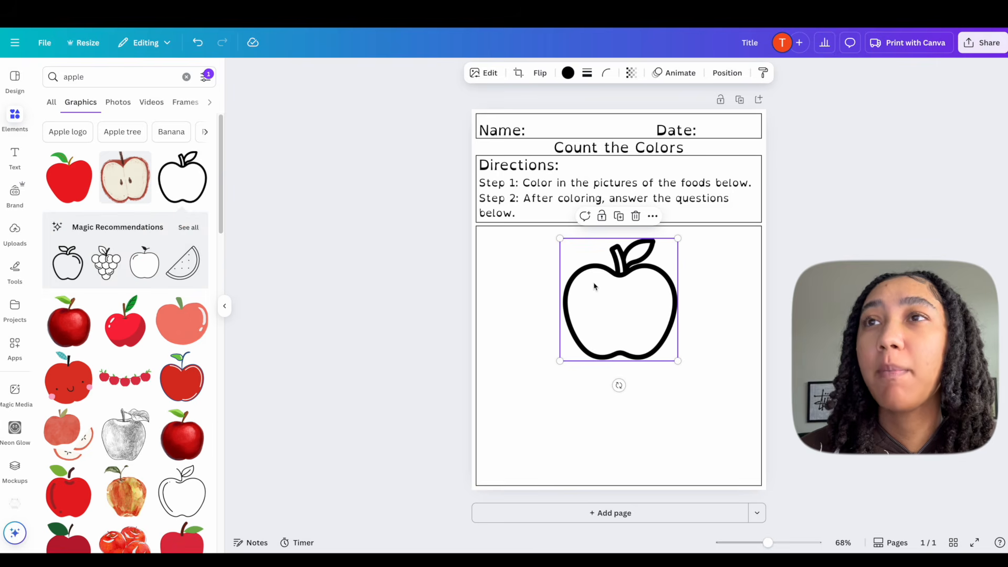
drag(617, 310, 550, 305)
drag(601, 352, 527, 273)
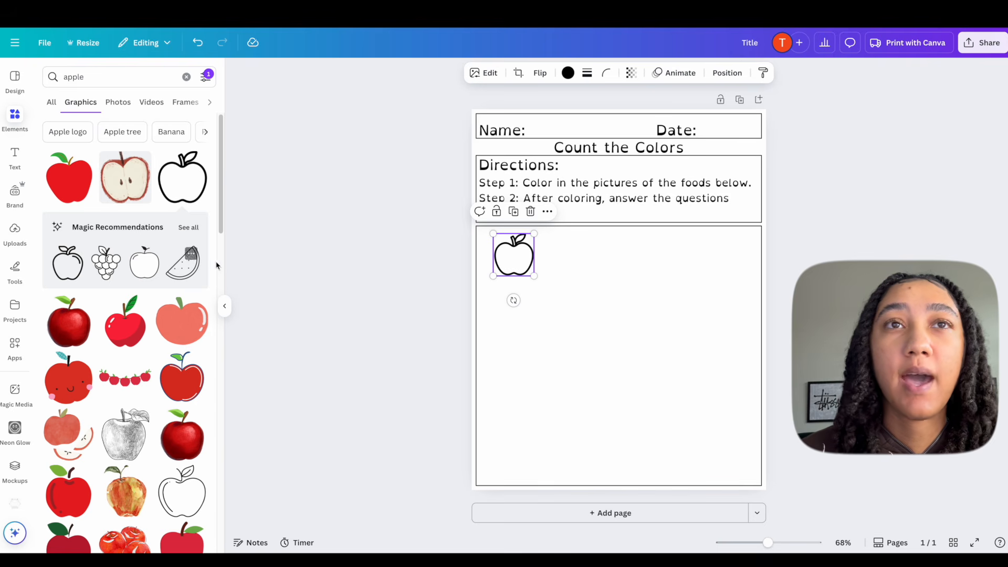
Add banana, pumpkin and leafy-topped diagonal carrot outlines from the apple graphic's full set of magic recommendations.
click(188, 228)
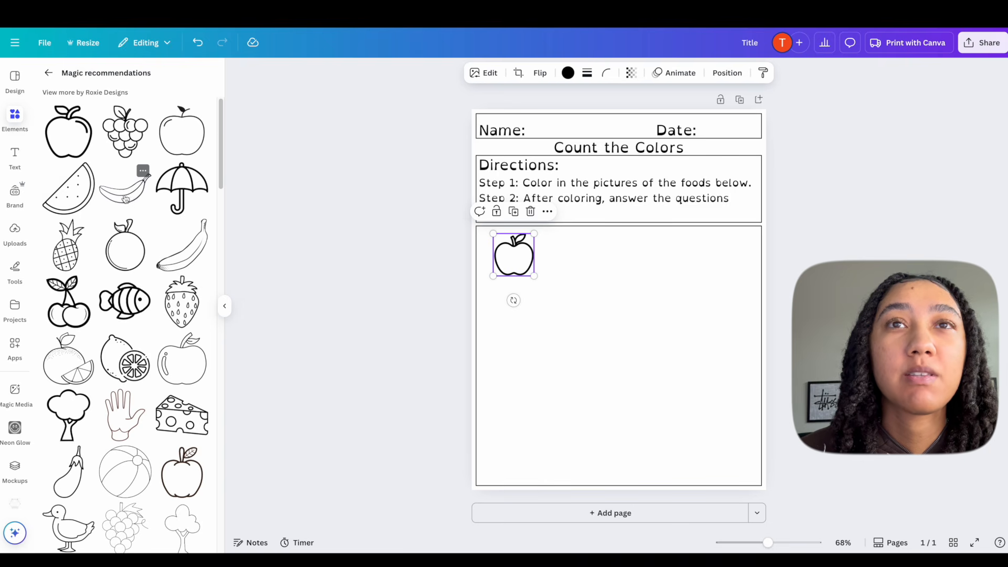
click(127, 198)
scroll(127, 198, down, 5)
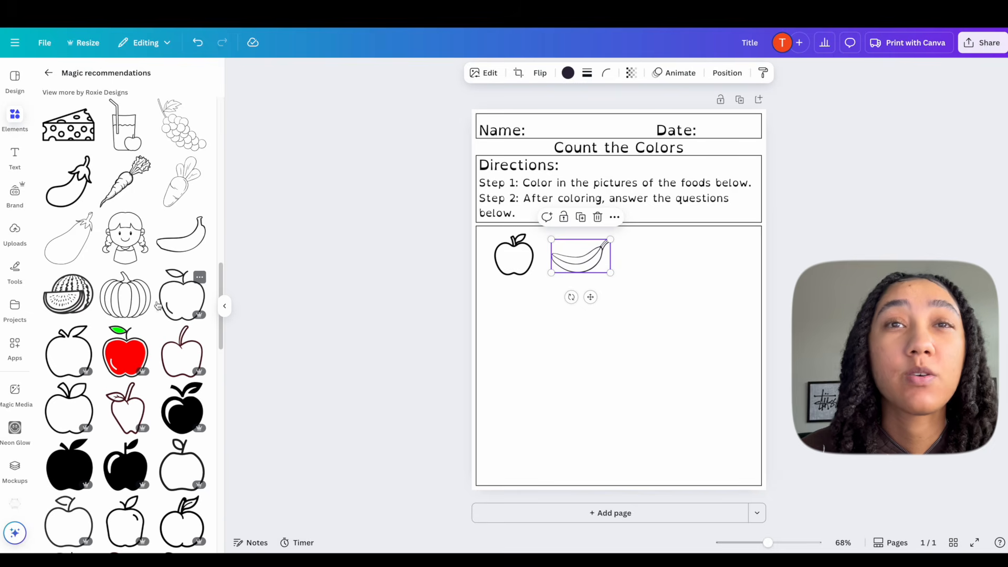
click(129, 303)
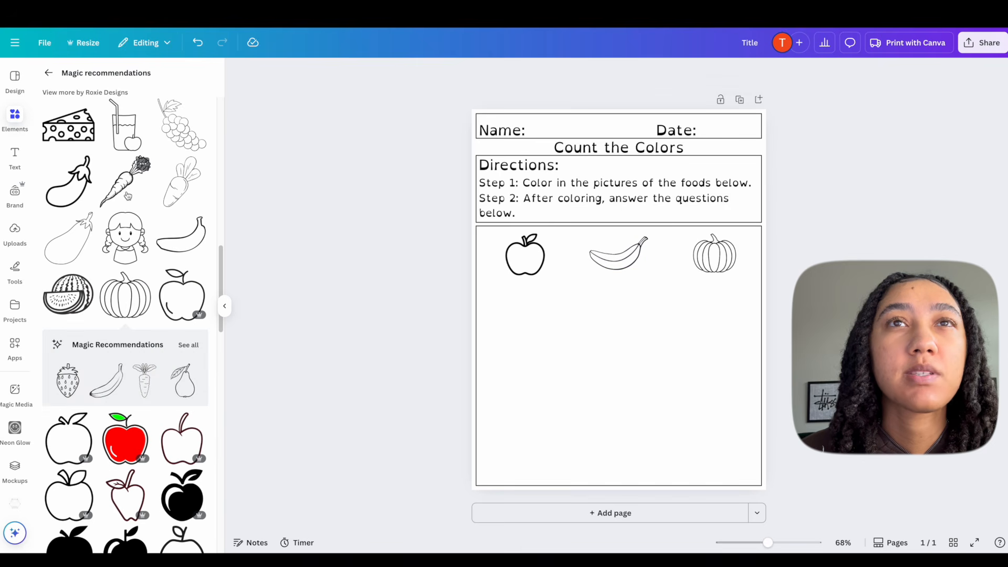
click(126, 193)
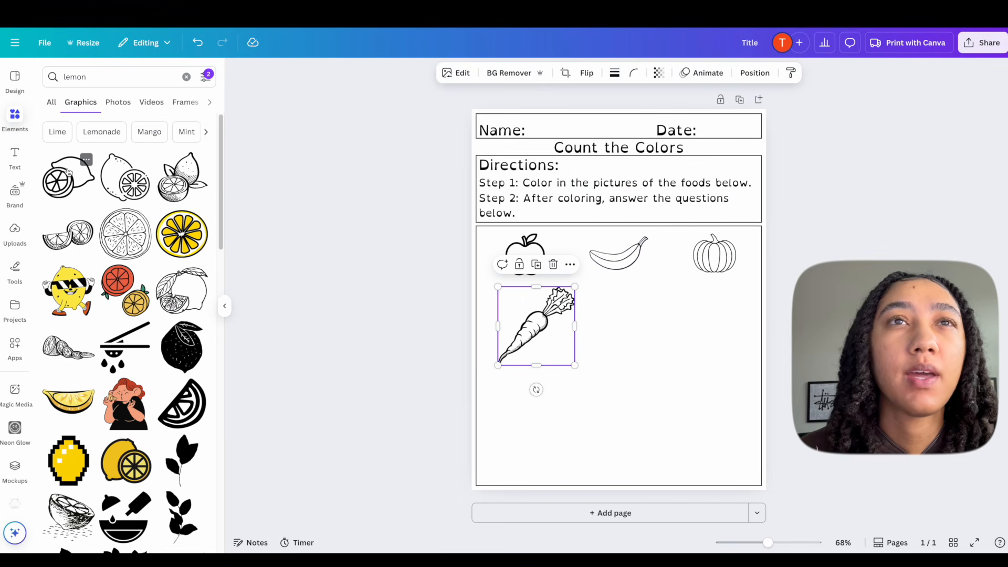
Add the bold outline of a lemon with a cut half, place it beneath the banana, and shrink it.
click(59, 175)
drag(617, 301, 631, 342)
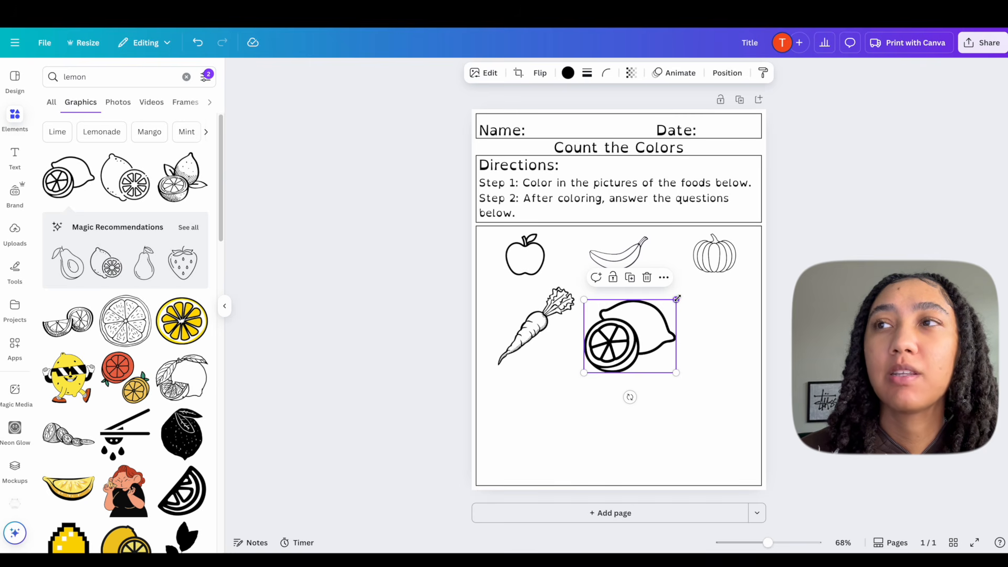
drag(676, 299, 656, 327)
Add the cherries outline from the lemon's magic recommendations, shrink it, and place it beneath the pumpkin.
click(188, 226)
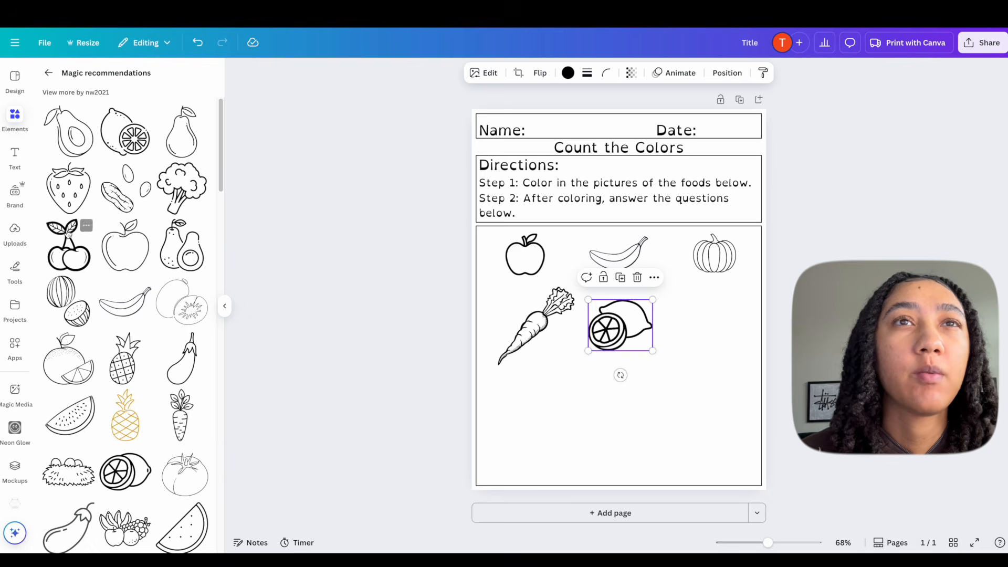
click(68, 248)
drag(634, 261, 729, 269)
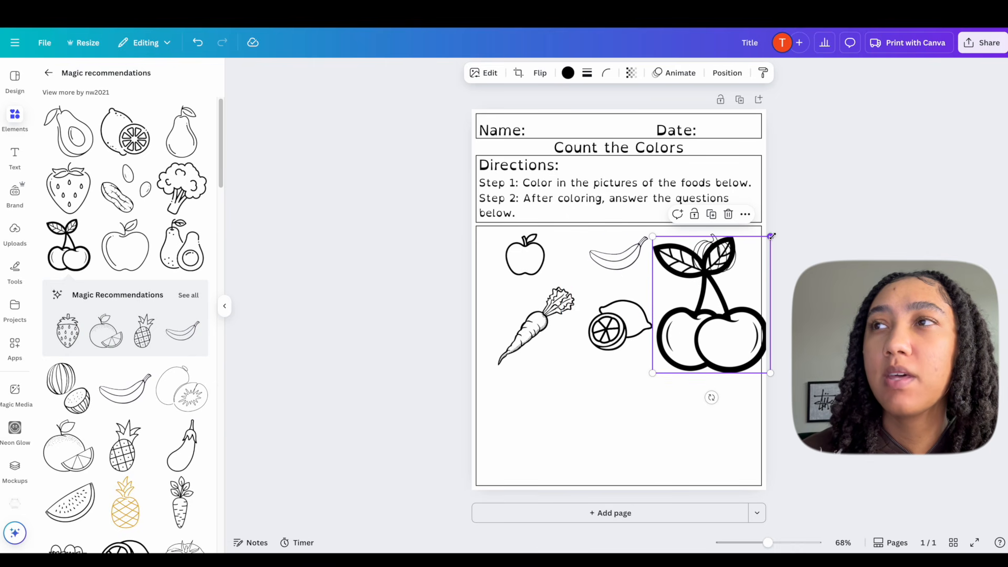
drag(770, 236, 736, 283)
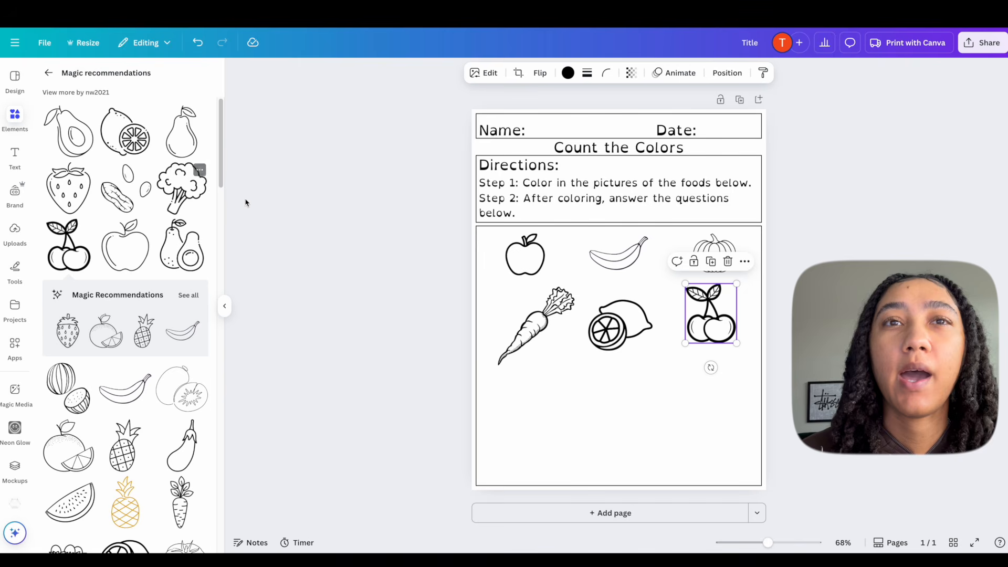
Add the broccoli outline, shrink it, and place it beneath the cherries.
click(188, 190)
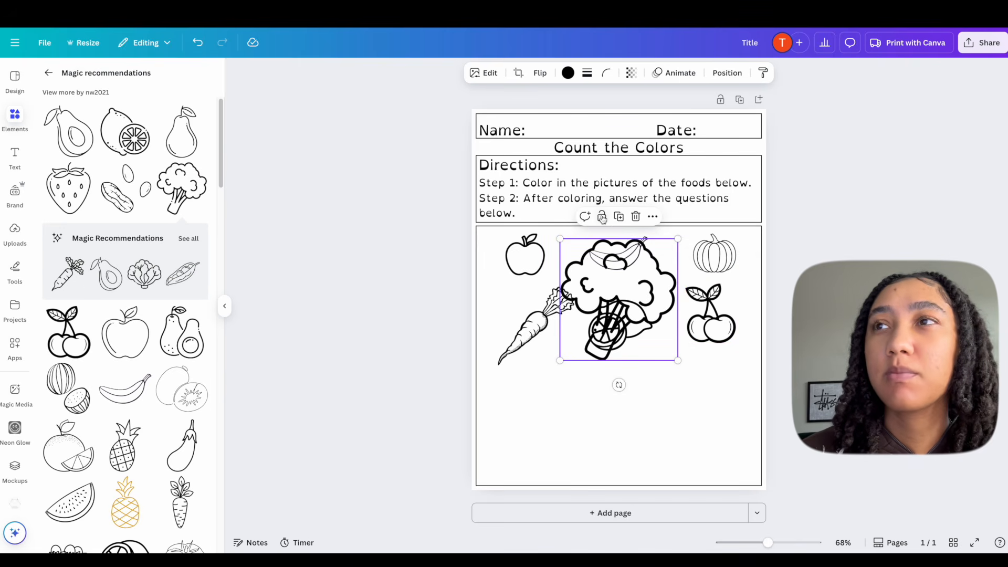
drag(677, 239, 613, 306)
drag(587, 324, 713, 372)
Replace the diagonal carrot with the upright leafy carrot outline, shrunk and placed beneath the apple.
scroll(181, 205, down, 5)
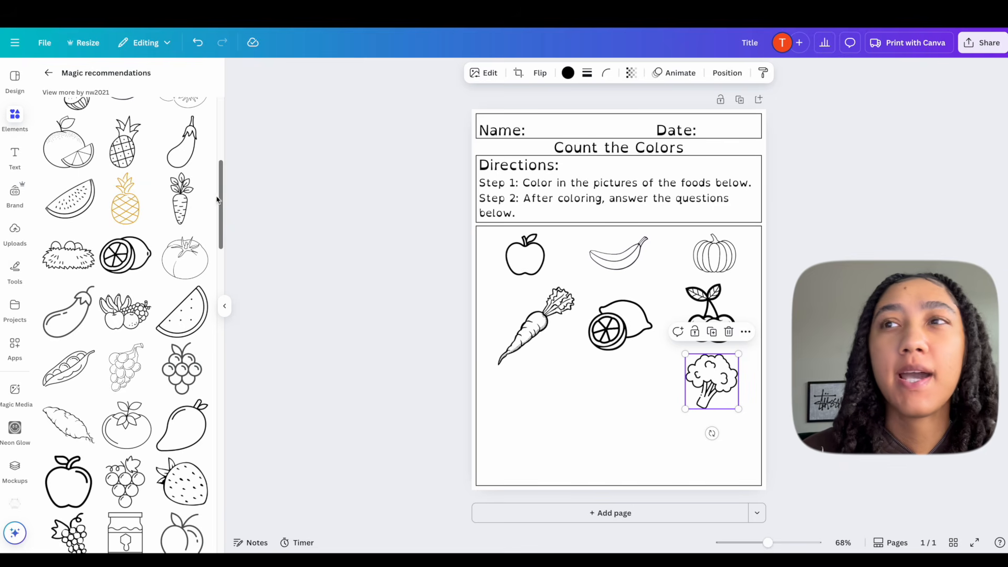
click(180, 204)
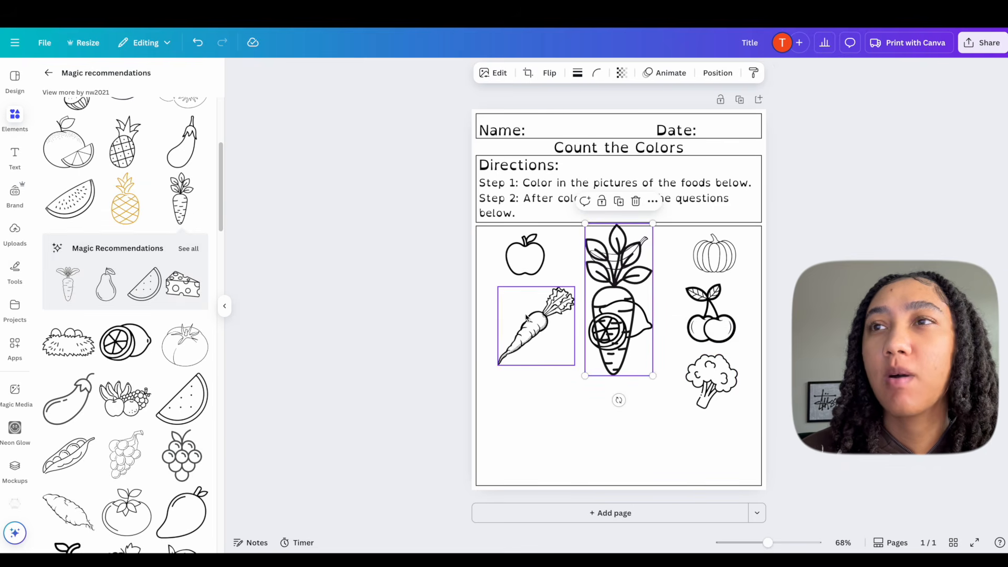
drag(620, 294, 559, 404)
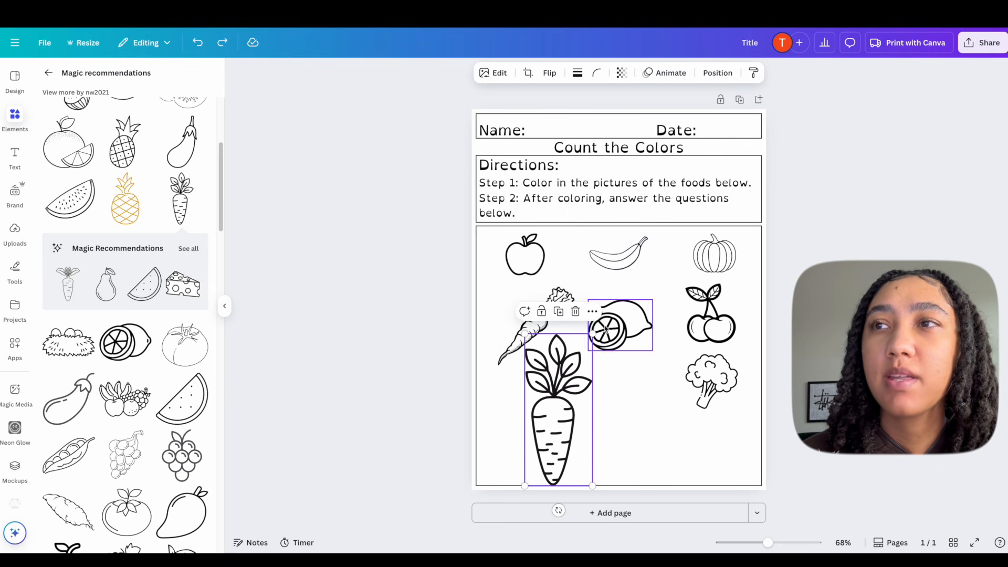
drag(592, 333, 556, 410)
click(512, 354)
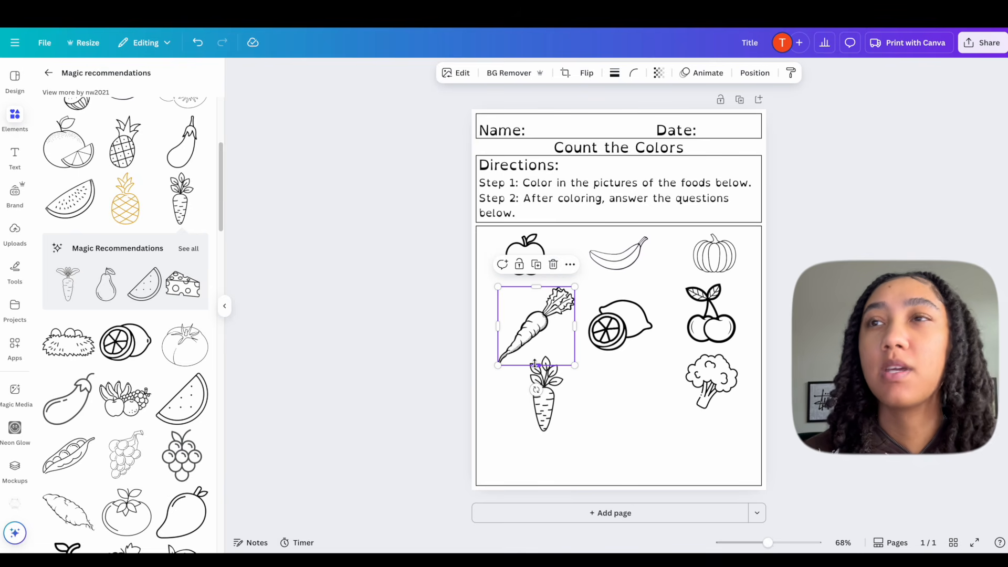
key(Delete)
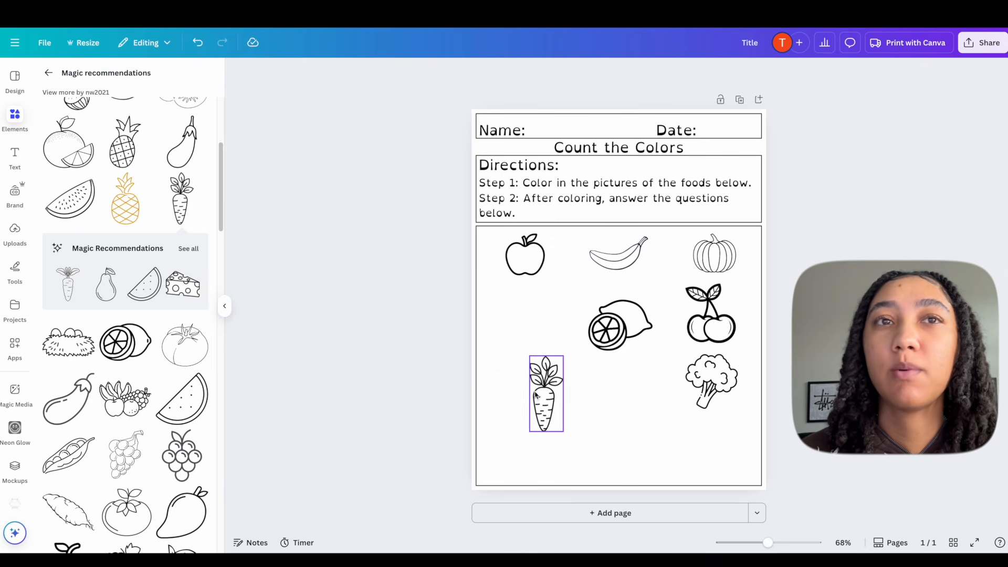
drag(546, 394, 528, 328)
Add the tilted strawberry outline from the magic recommendations, shrink it, and place it beneath the lemon.
scroll(184, 328, down, 1)
scroll(184, 328, down, 3)
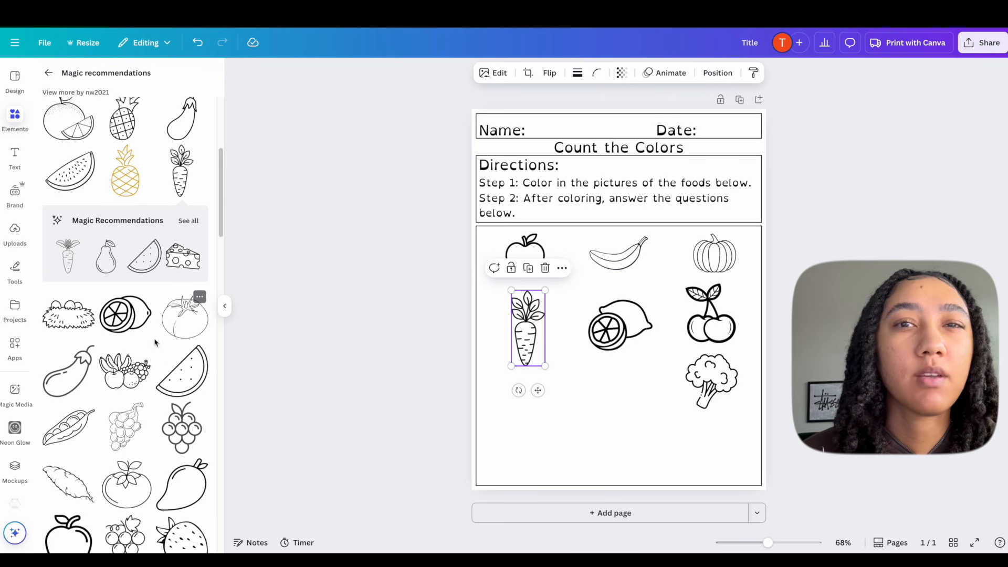
scroll(143, 349, down, 3)
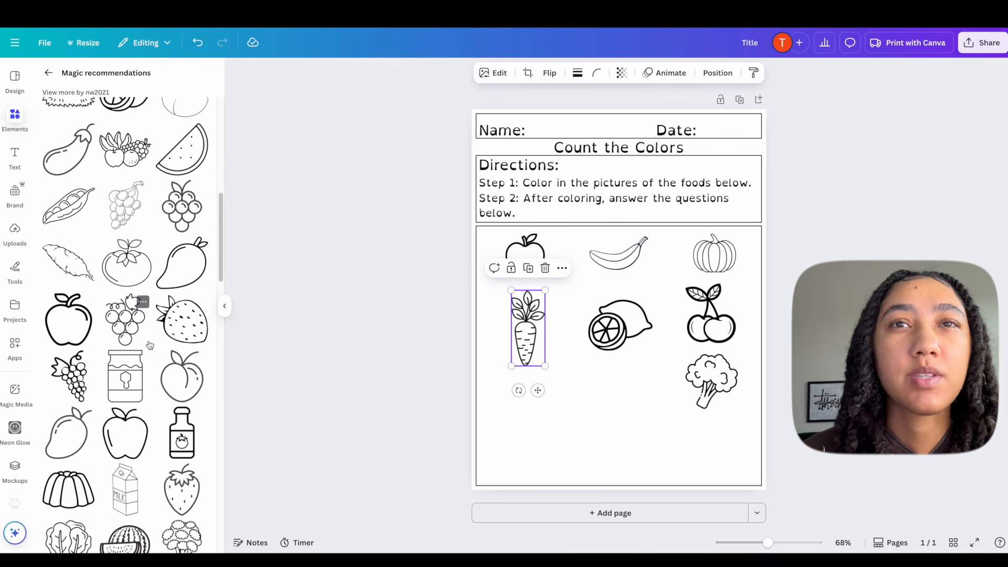
click(181, 317)
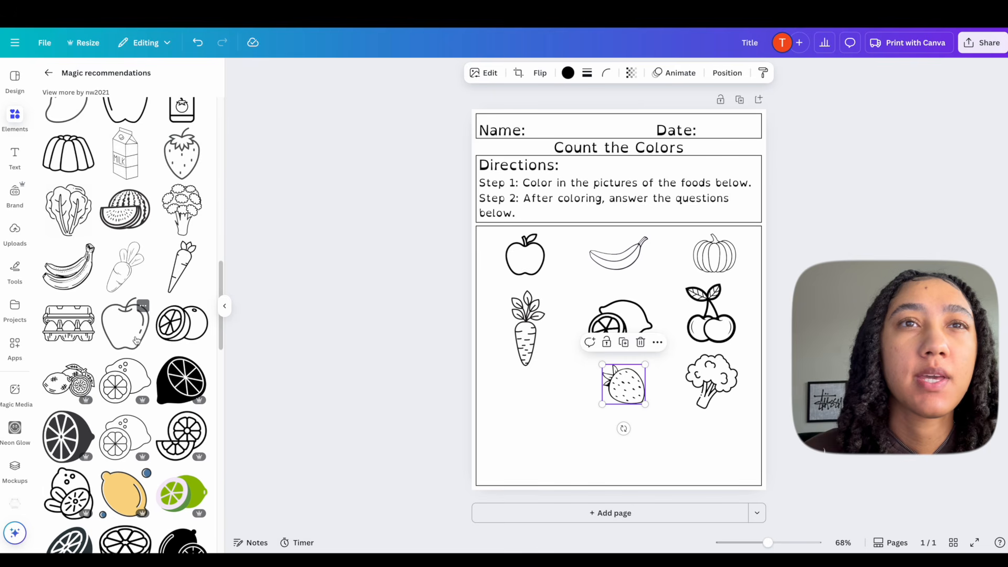
Add the outline of an orange with a cut slice, shrink it, and place it beneath the carrot.
scroll(136, 340, down, 2)
scroll(137, 340, down, 1)
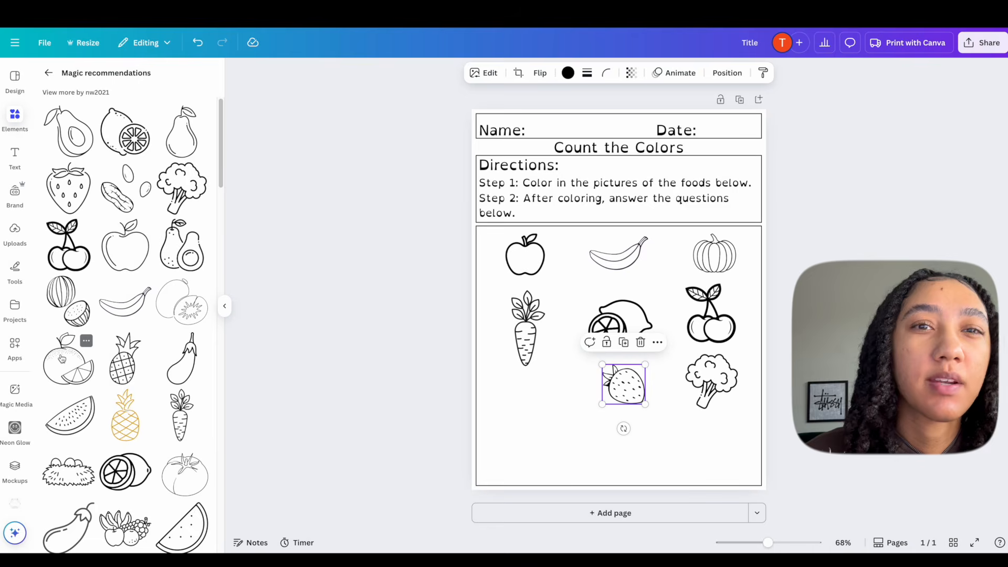
click(61, 358)
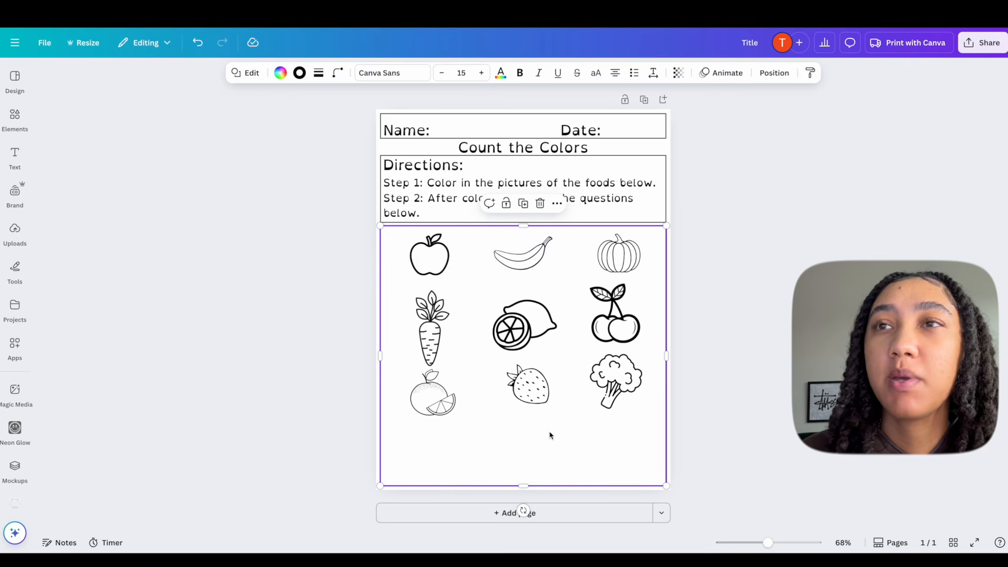
click(212, 184)
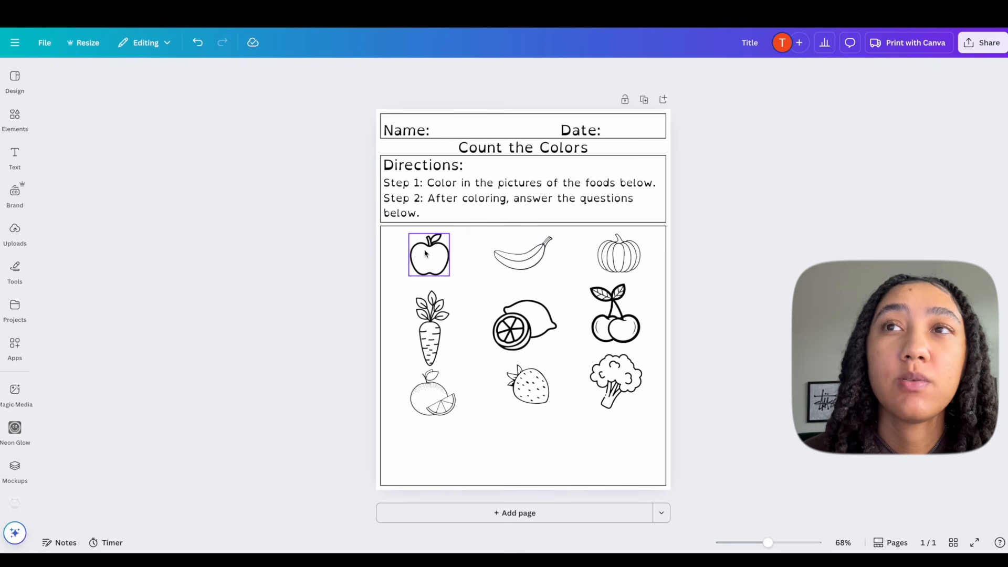
Shrink the apple and arrange it with the banana, pumpkin and reduced cherries as a top row of four foods.
click(428, 265)
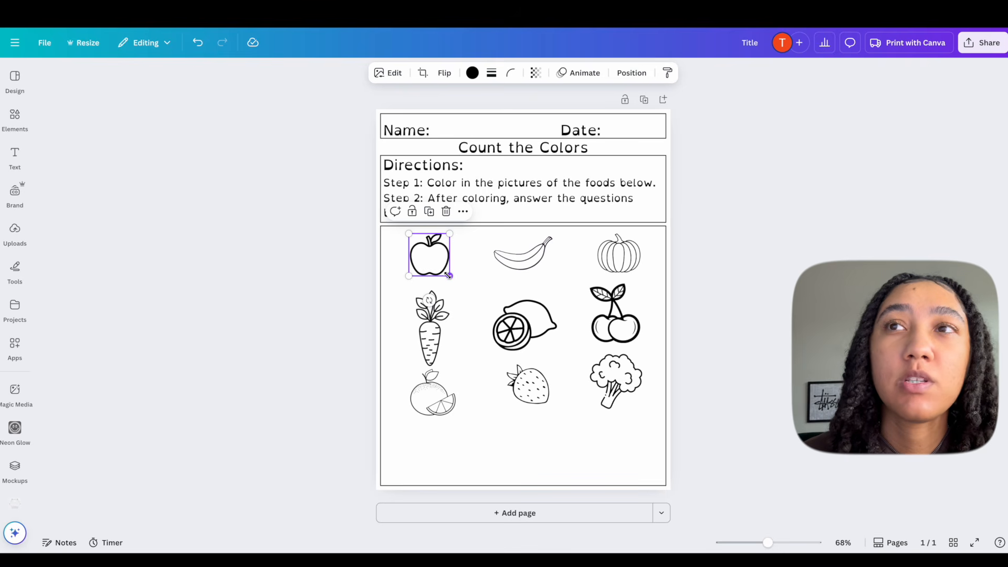
drag(445, 273, 417, 254)
click(325, 264)
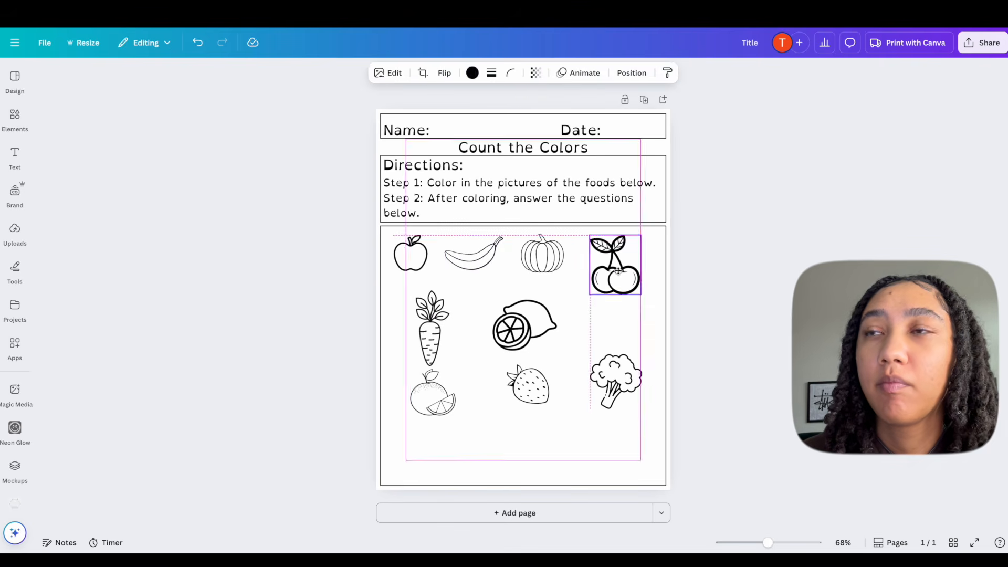
Rotate the carrot onto its side with the leaves slightly raised, shrink it, and place it beneath the apple.
drag(433, 343, 415, 336)
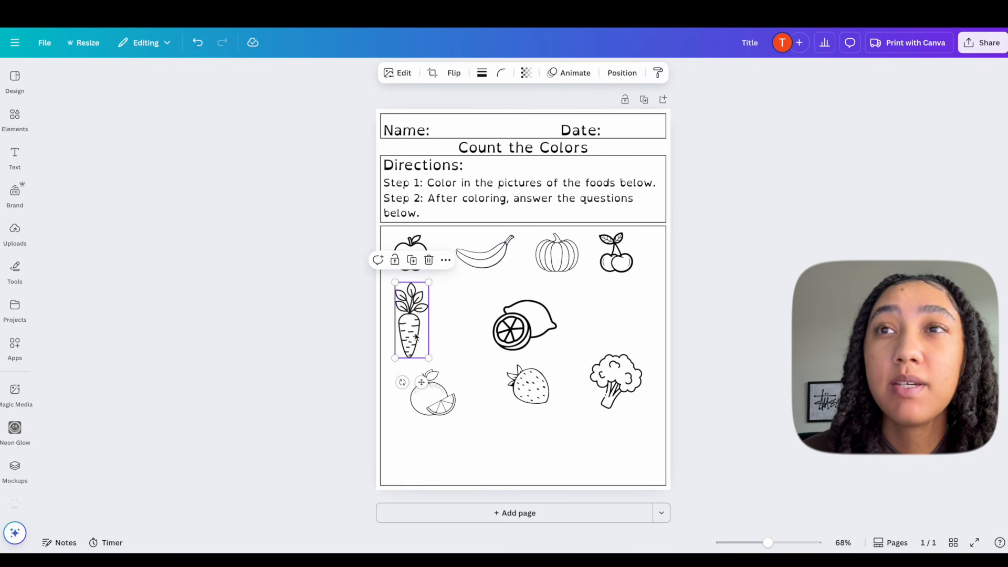
mouse_move(415, 335)
mouse_down()
mouse_move(421, 269)
mouse_move(418, 327)
mouse_up()
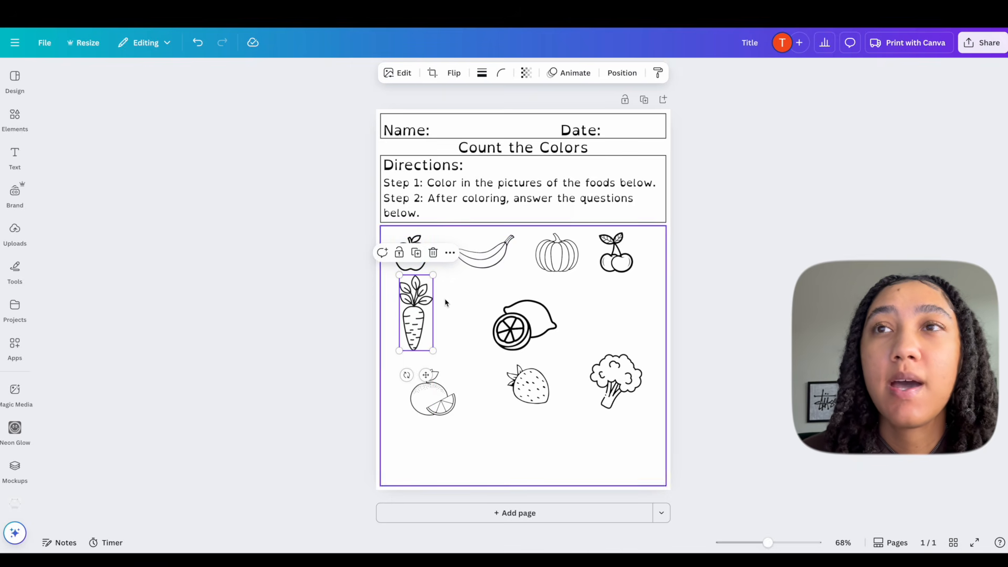
click(467, 305)
click(418, 310)
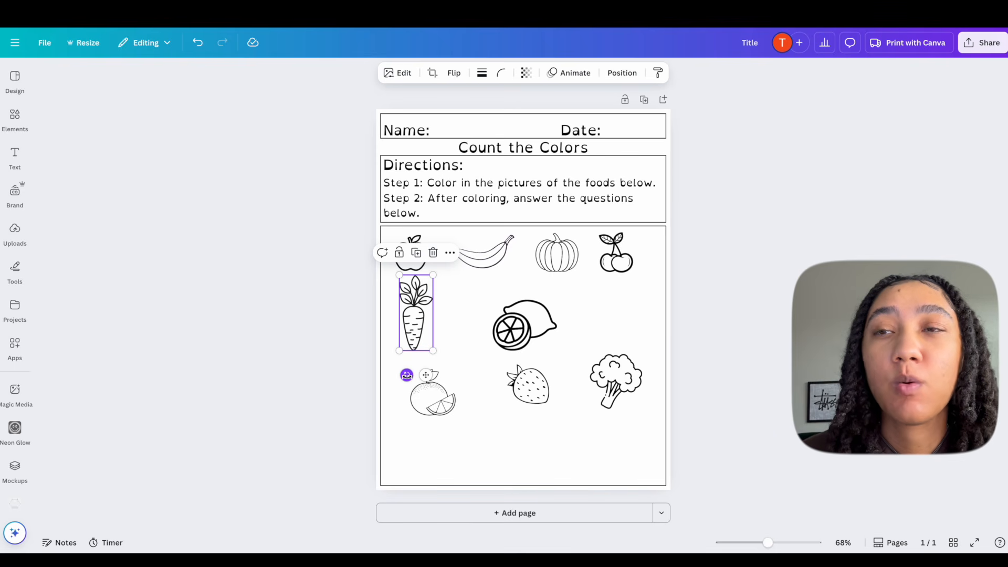
drag(407, 374, 439, 366)
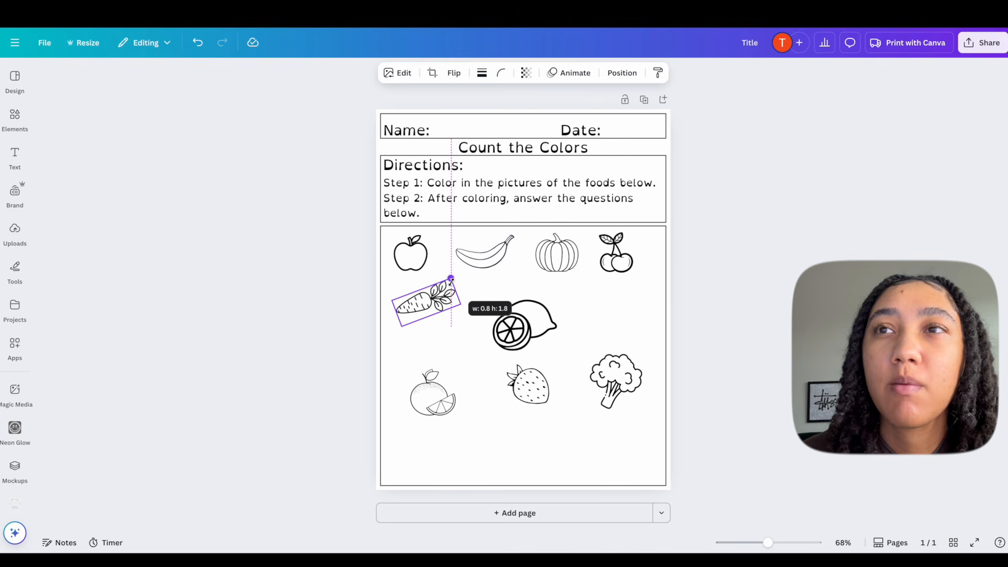
drag(451, 279, 418, 309)
Arrange the reduced lemon, strawberry and broccoli beside the carrot as an evenly spaced second row, and delete the orange.
drag(525, 326, 482, 310)
drag(615, 381, 617, 313)
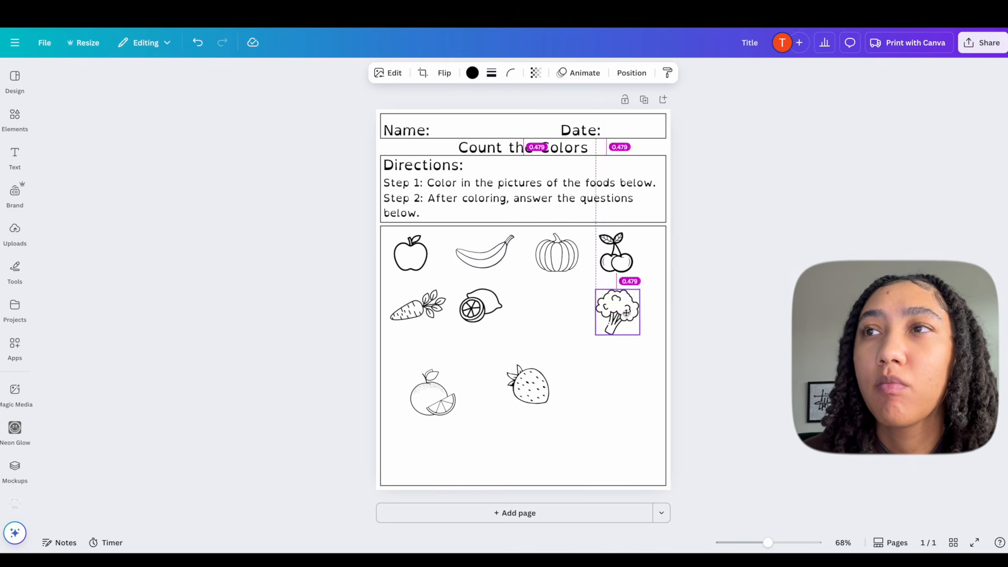
drag(529, 385, 558, 314)
drag(616, 312, 628, 314)
drag(616, 253, 628, 254)
click(708, 305)
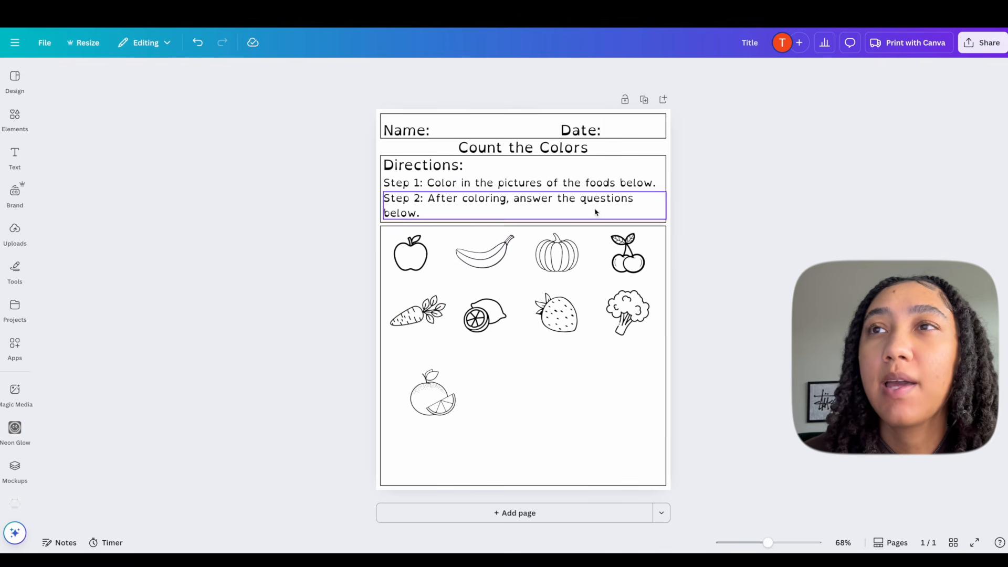
click(435, 408)
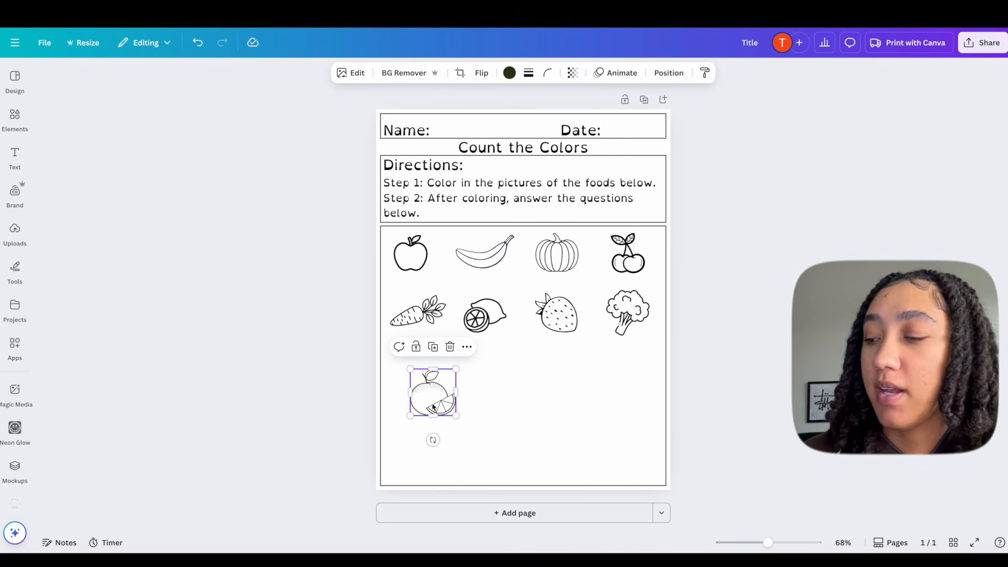
key(Delete)
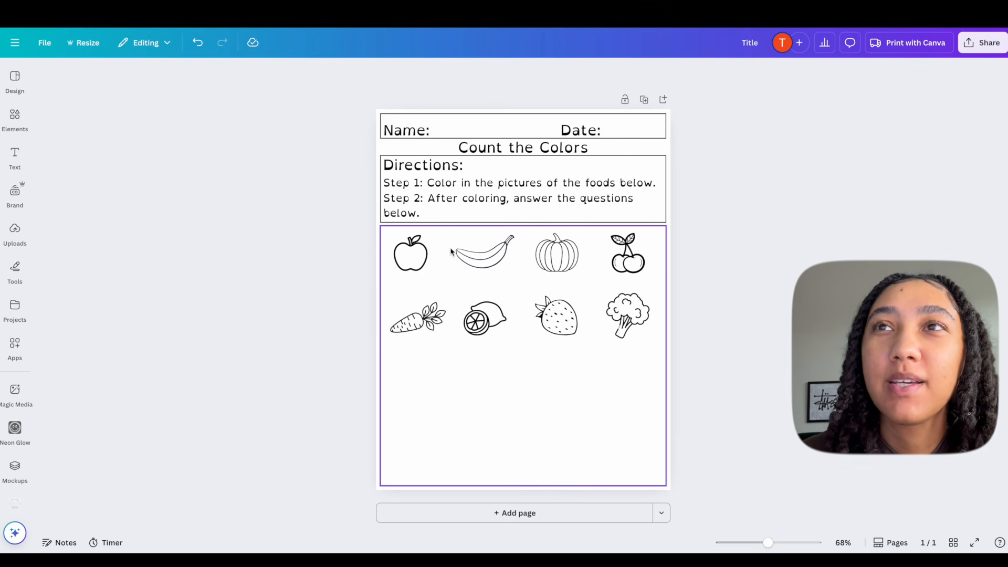
Label the foods apple, banana, pumpkin, cherries, carrot, lemon, strawberry and broccoli, using copies of the Step 2 text beneath each picture.
click(442, 209)
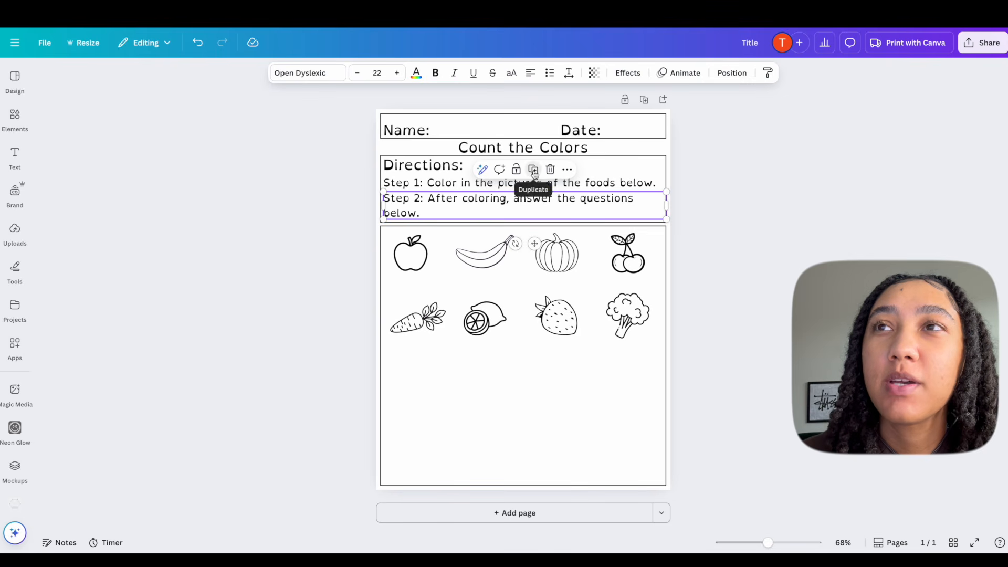
drag(515, 211, 410, 281)
double_click(493, 389)
text(applebananapumpkincherriesbroccolistrawberry)
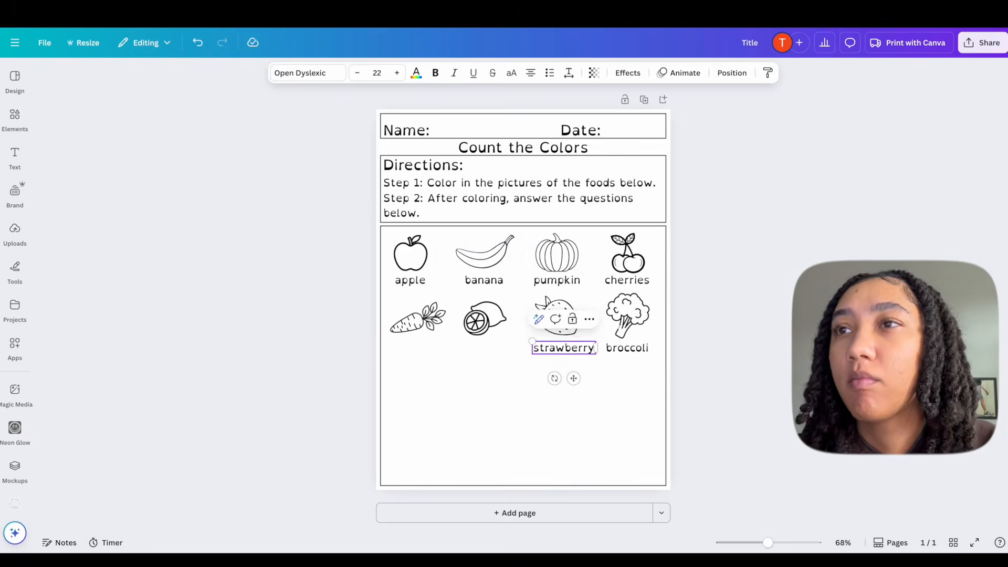
text(lemoncarrot)
click(329, 383)
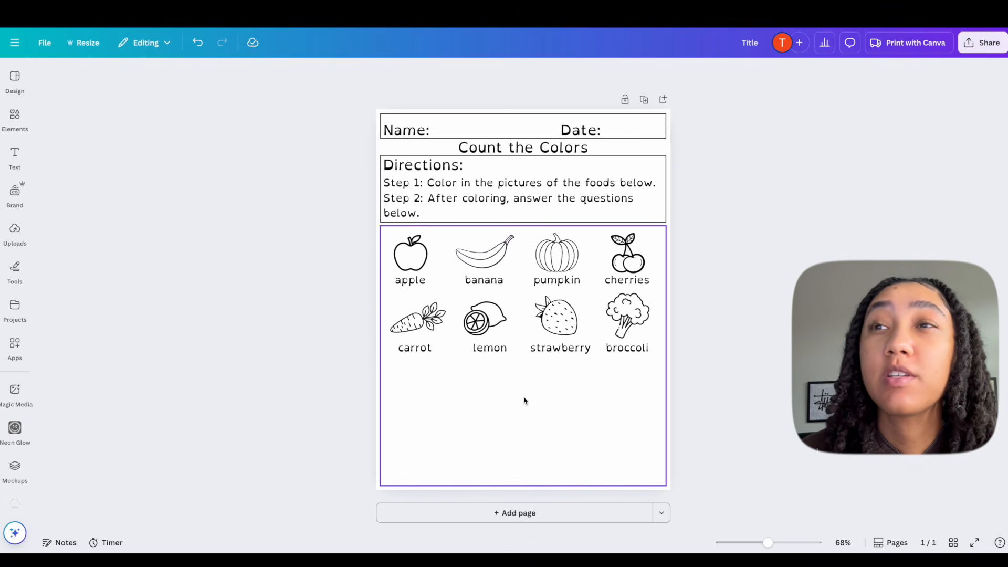
Shorten the food box to end just below the labels, and place a duplicate box in the space beneath it.
click(455, 418)
drag(528, 487, 523, 359)
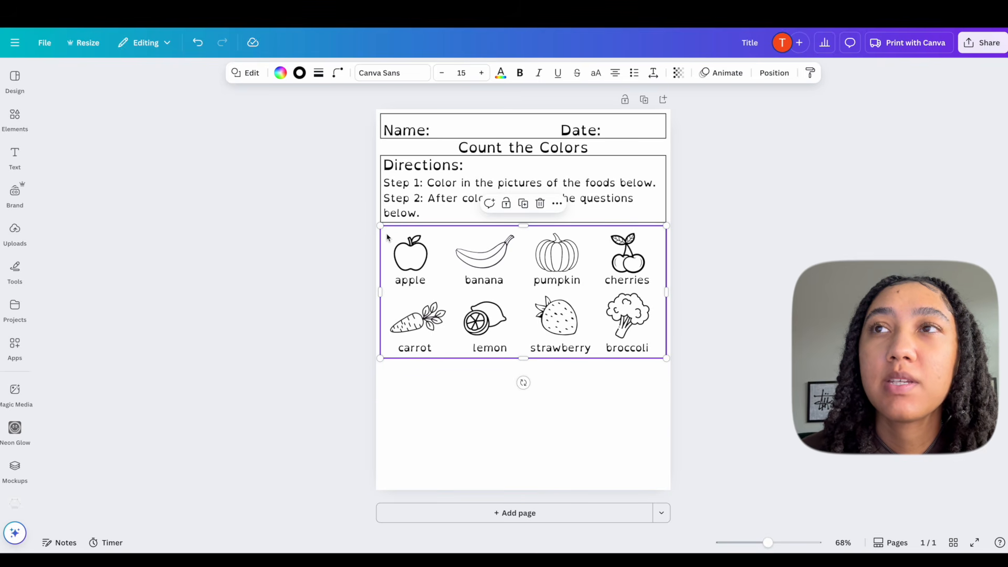
click(524, 209)
drag(546, 259, 521, 362)
click(712, 399)
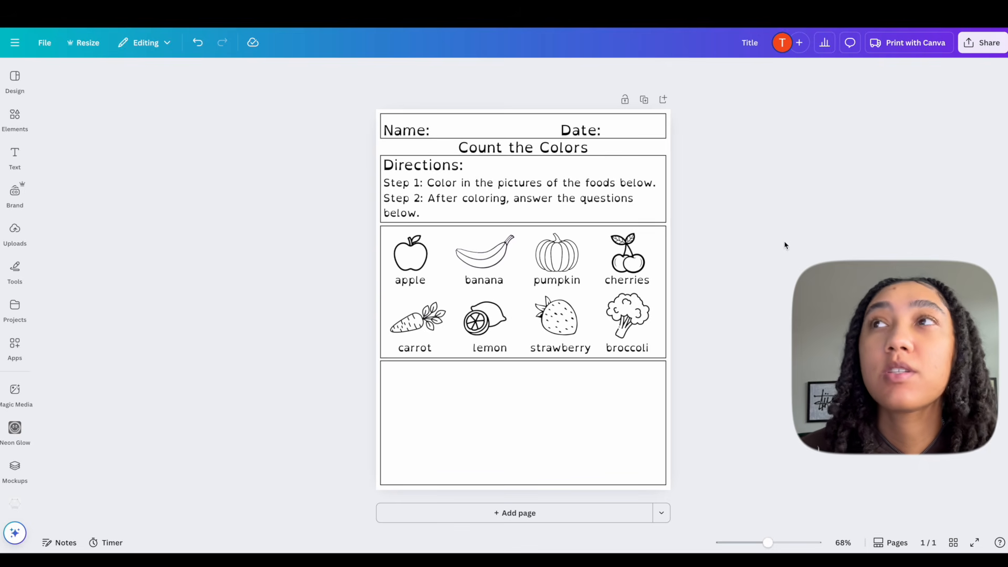
Duplicate the carrot label into the empty lower box and turn it into the left-aligned question "1: How many foods do you see?".
click(424, 349)
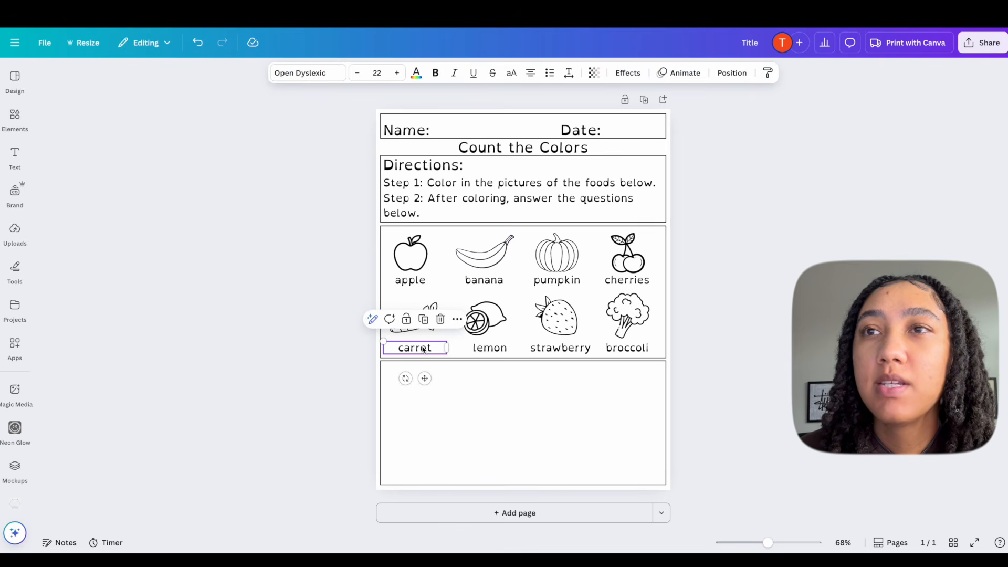
click(425, 320)
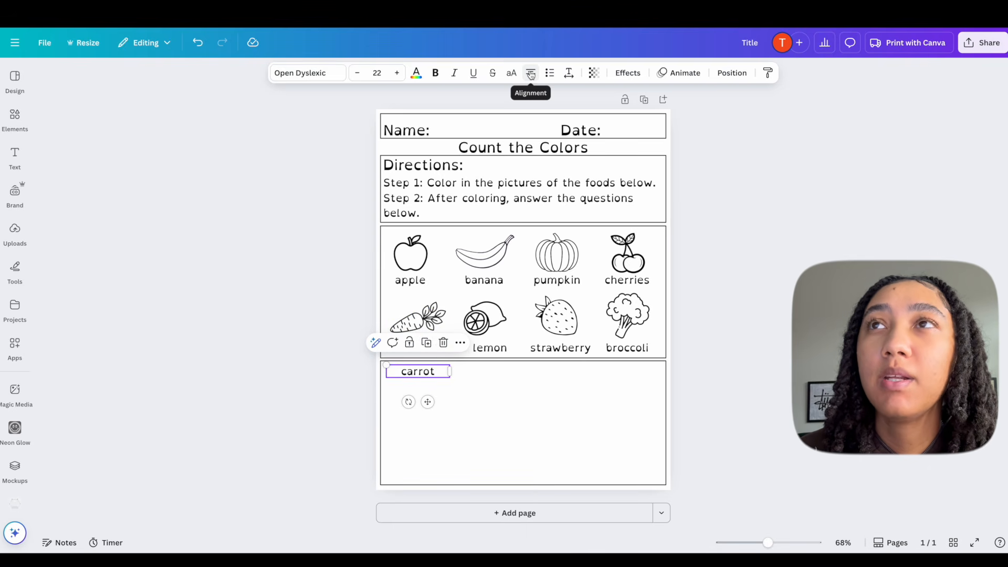
double_click(422, 371)
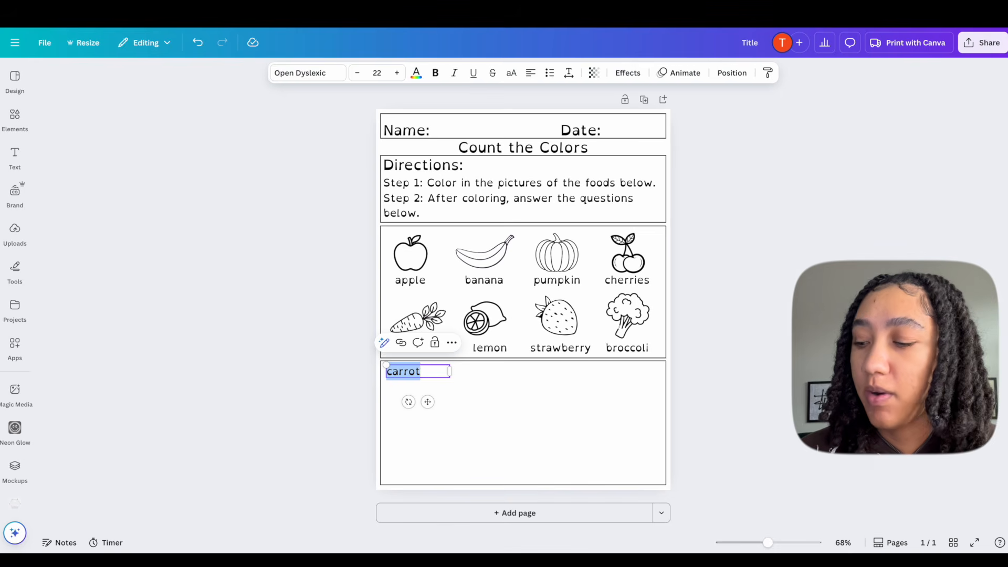
text(1:)
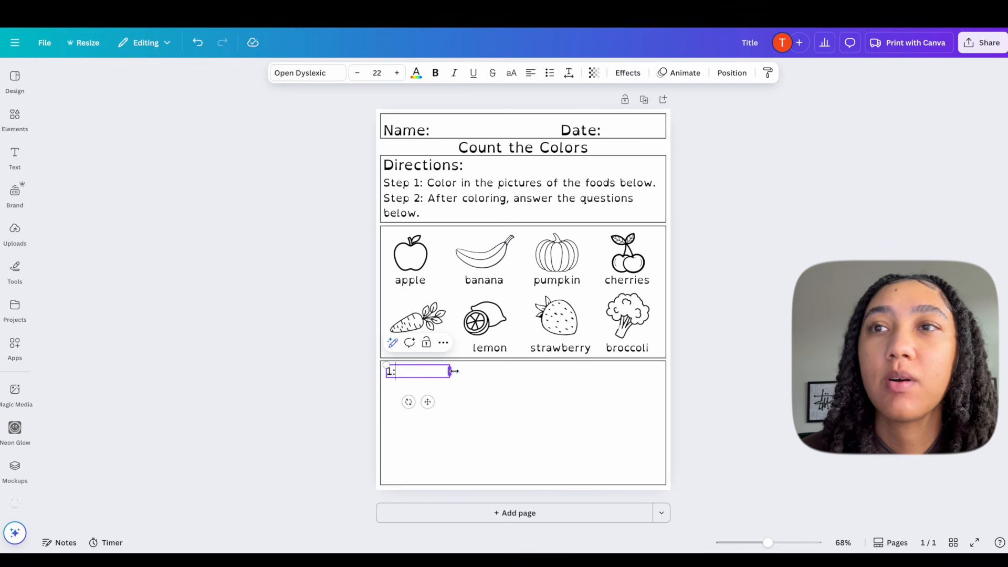
drag(450, 371, 468, 374)
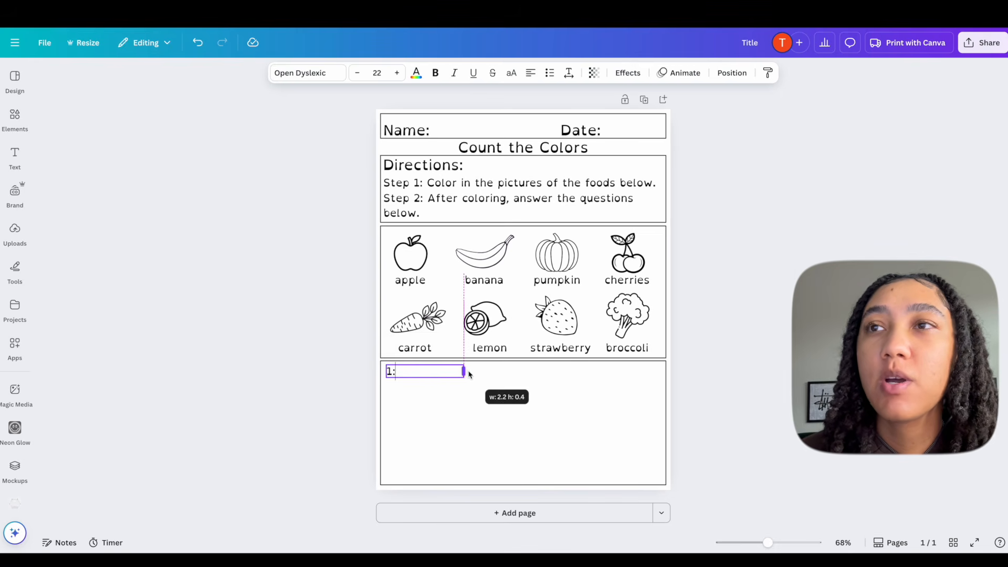
click(408, 371)
text(How many foods do you see?)
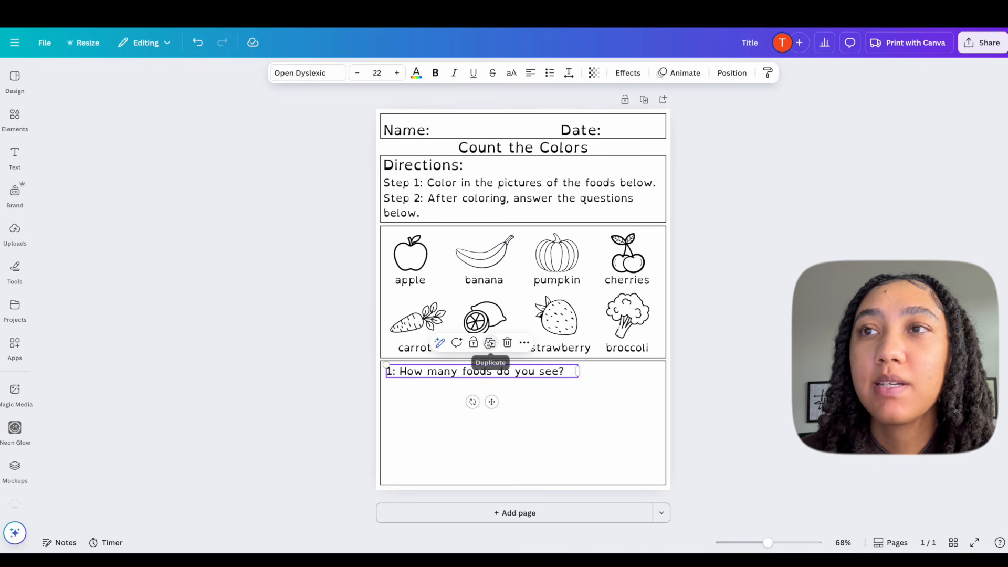
Duplicate question 1 beneath itself and change the copy to "2: How many orange foods do you see?".
click(490, 343)
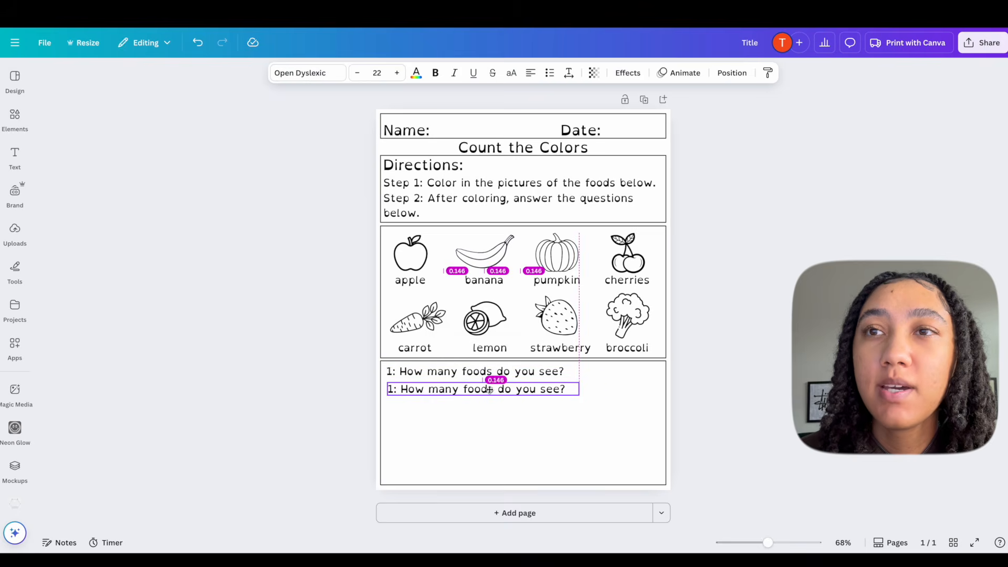
double_click(389, 389)
text(2)
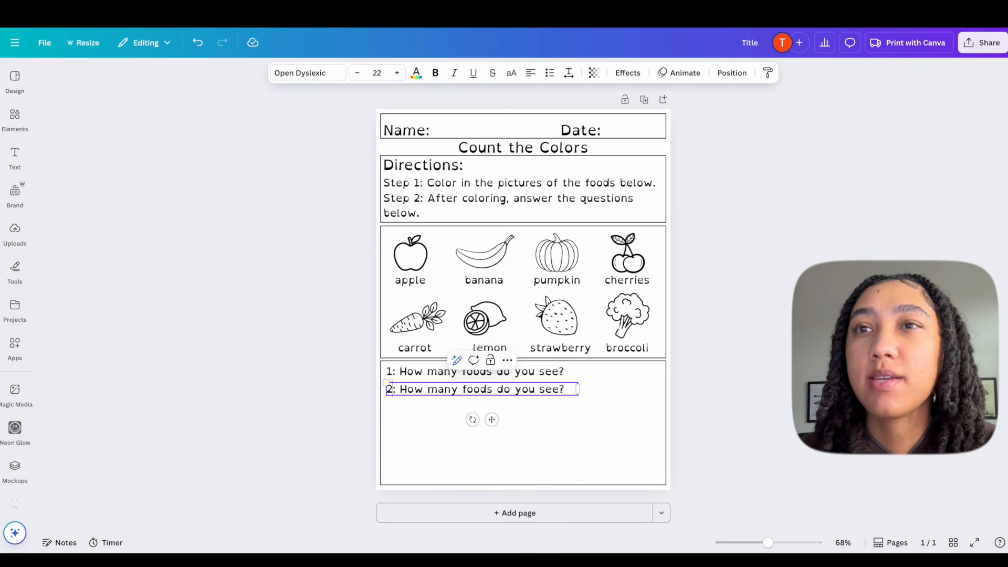
click(462, 389)
text(orange)
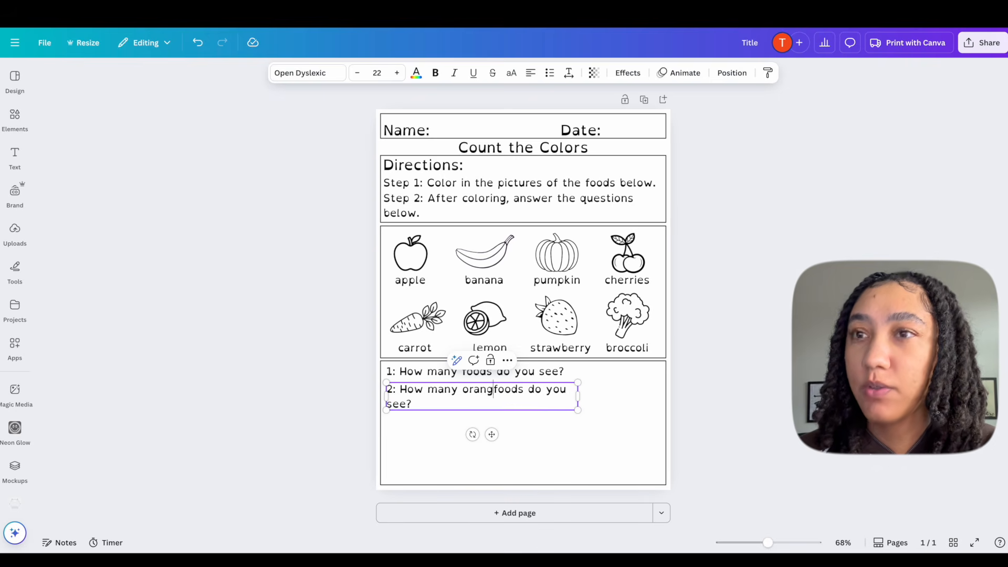
key(Escape)
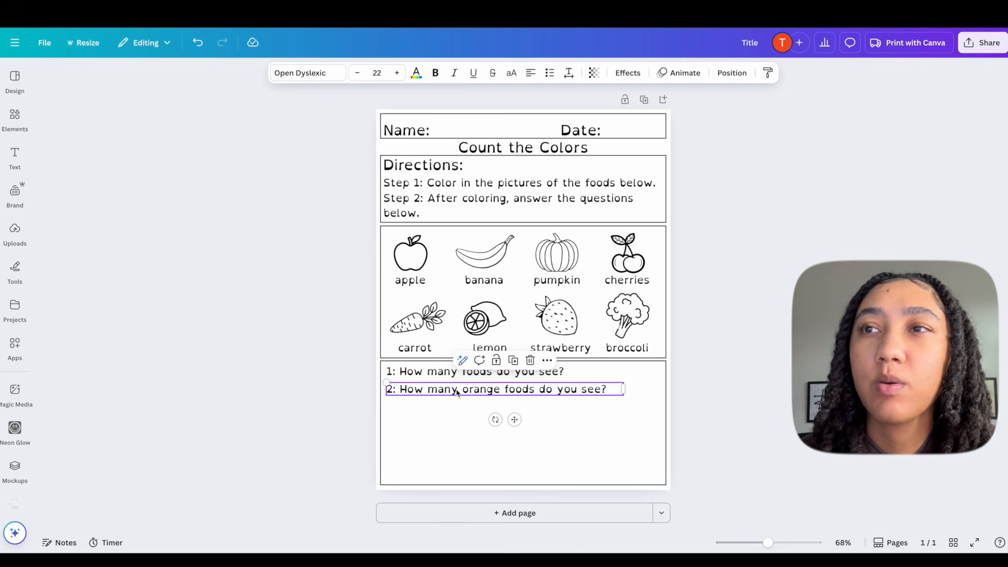
Place a copy of question 2 beneath it, aligned and evenly spaced, reading "3: How many red foods do you see?".
drag(515, 399, 515, 409)
click(395, 405)
key(BackSpace)
text(3)
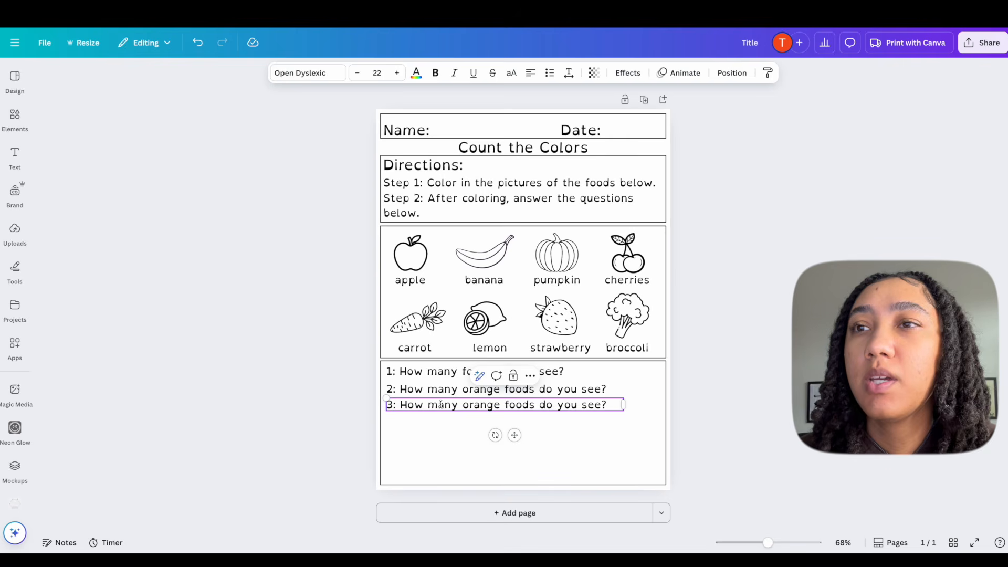
double_click(487, 404)
text(red)
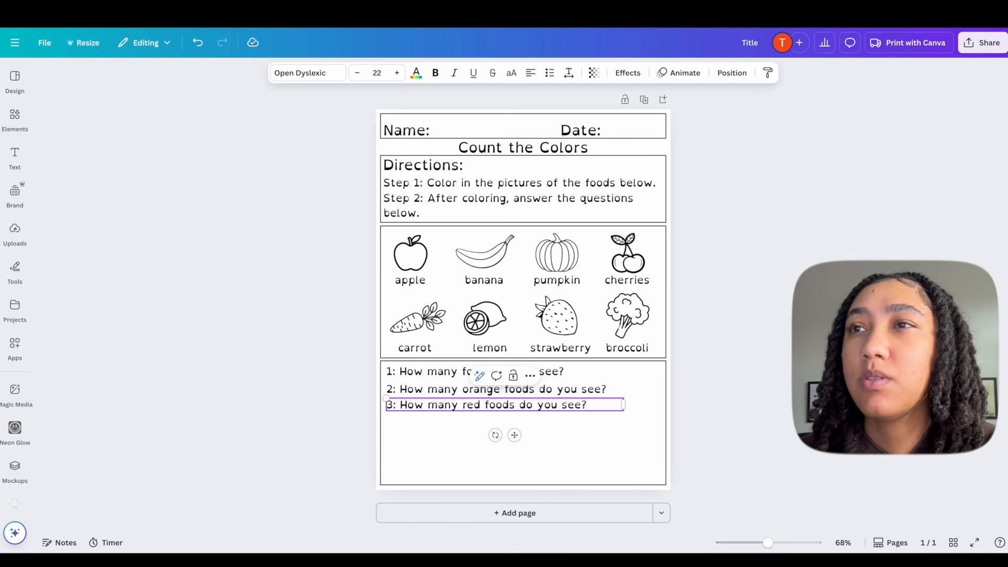
drag(527, 407, 525, 408)
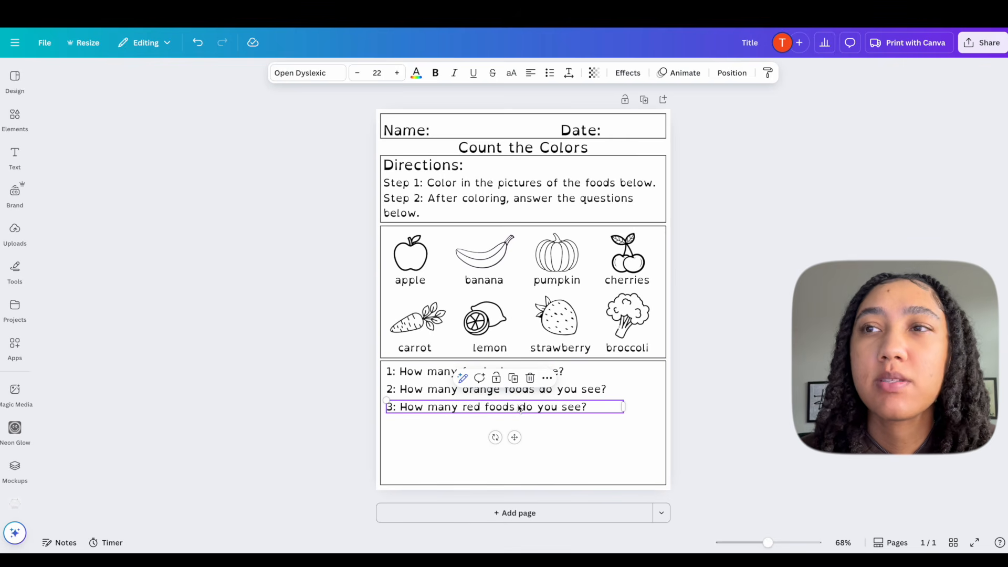
Duplicate question 3 beneath itself and change the copy to "4: How many yellow foods do you see?".
click(513, 379)
double_click(471, 425)
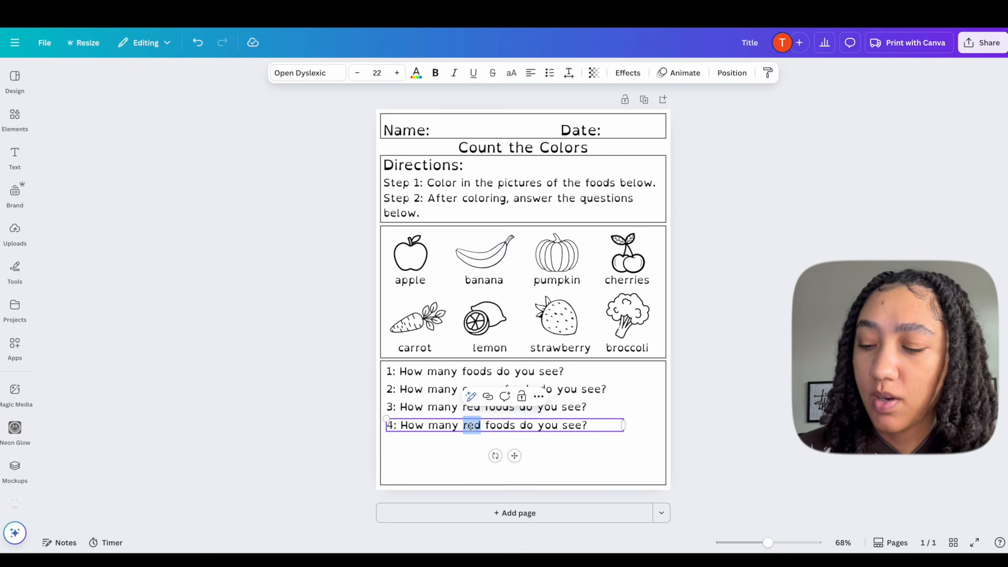
text(yellow)
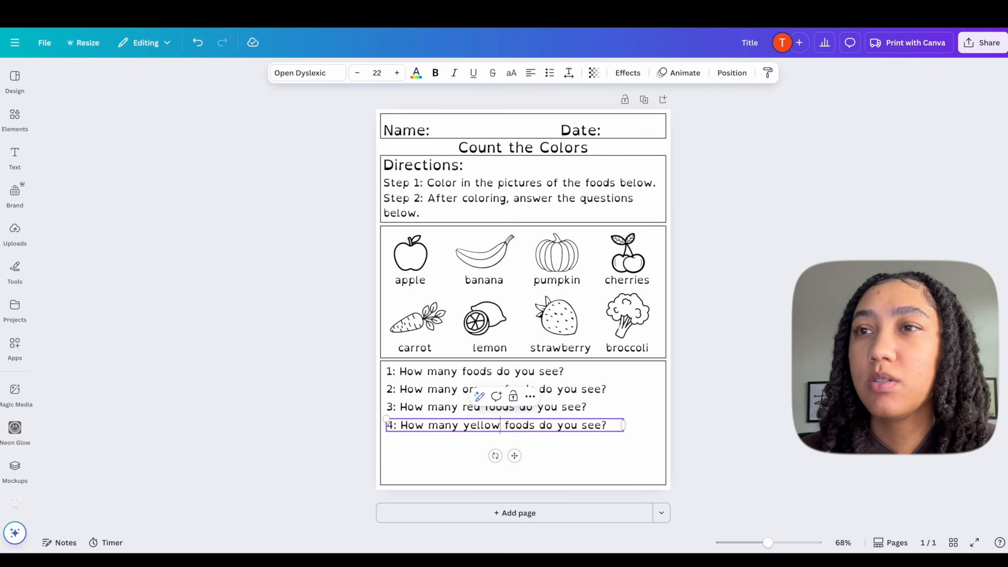
Duplicate question 4 beneath itself and change the copy to "5: How many green foods do you see?".
click(513, 397)
double_click(482, 443)
text(gree)
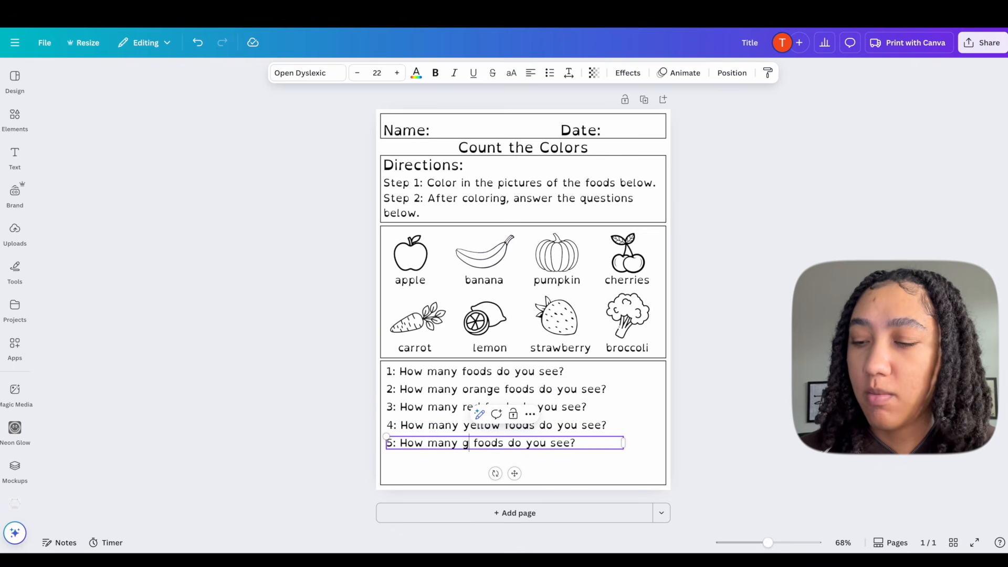
text(n)
click(734, 414)
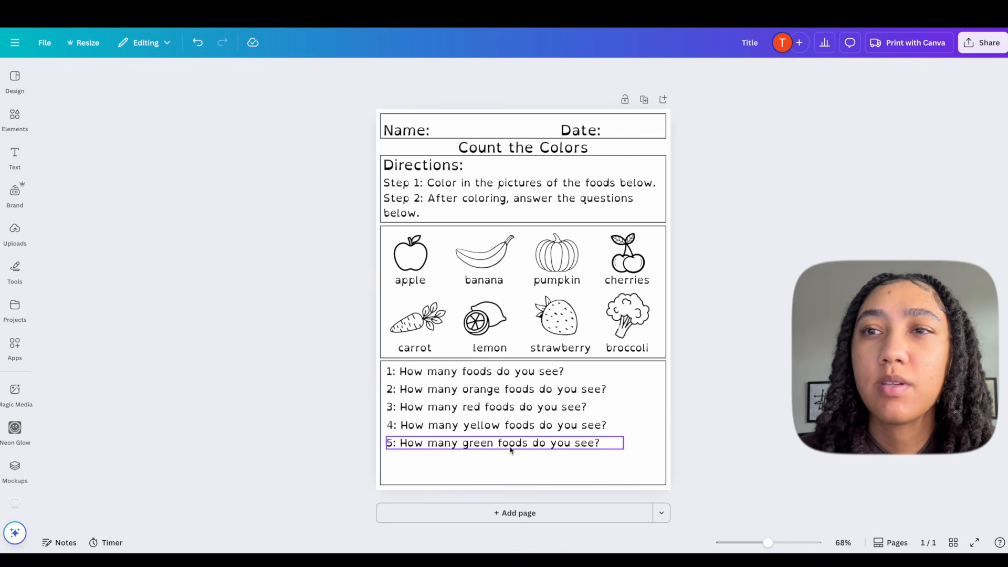
Delete the green foods question and spread questions 2, 3 and 4 further apart down the question box.
drag(512, 444, 514, 461)
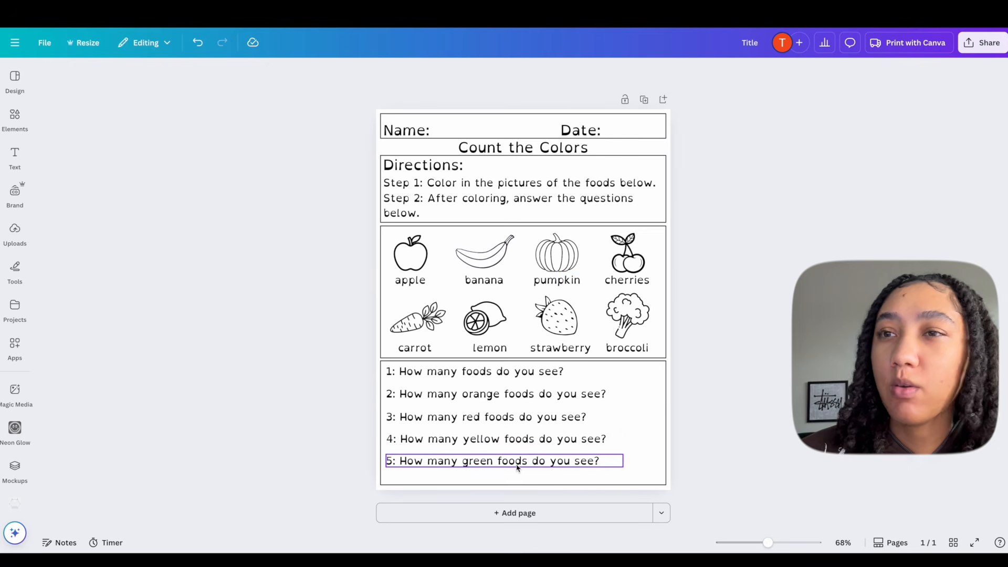
click(517, 467)
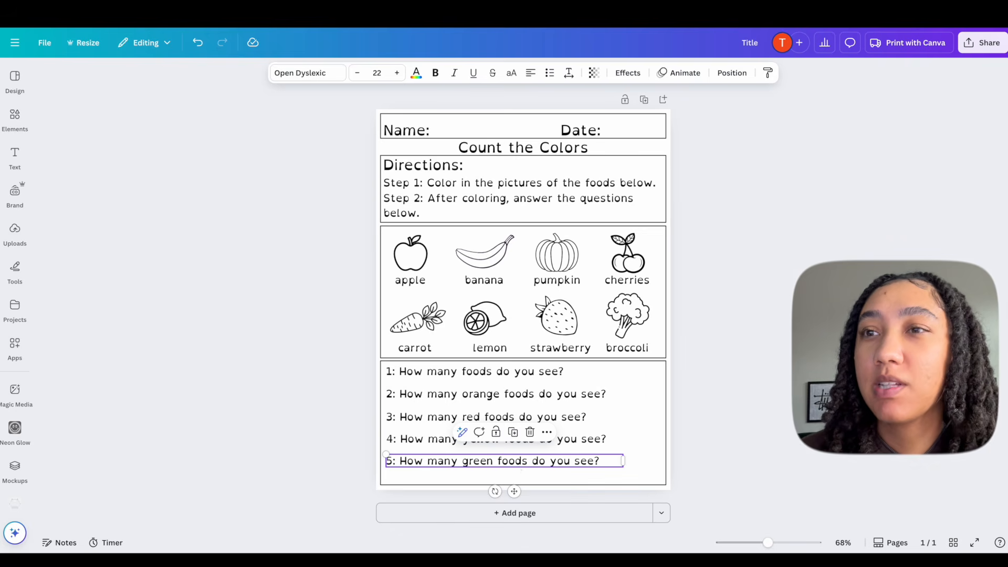
key(Delete)
drag(515, 435, 515, 454)
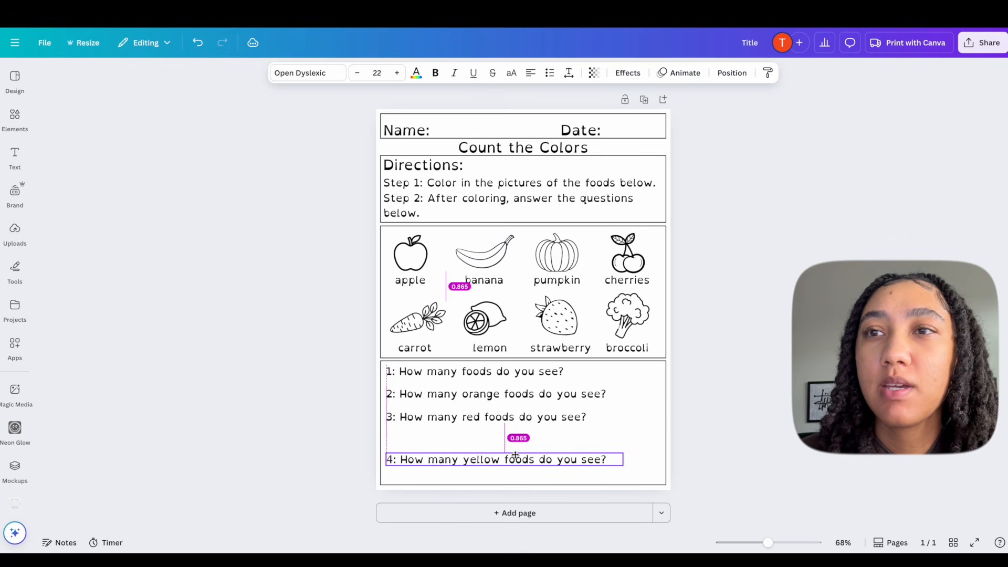
drag(495, 420, 494, 432)
drag(431, 392, 431, 398)
click(710, 440)
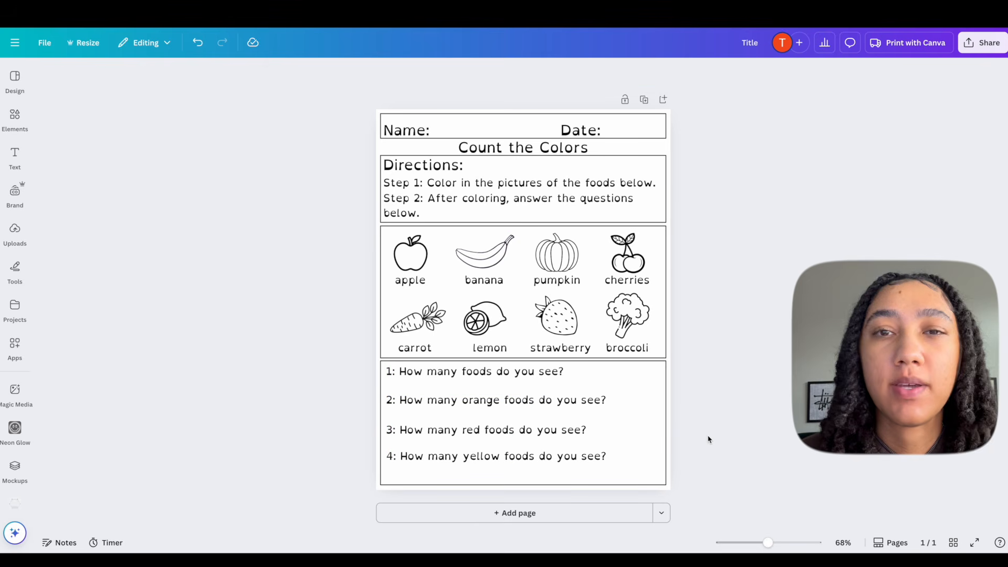
Shorten the question box to enclose only question 1, and place a 0.86 in tall duplicate directly beneath it, layered behind question 2.
click(639, 435)
drag(522, 485, 513, 392)
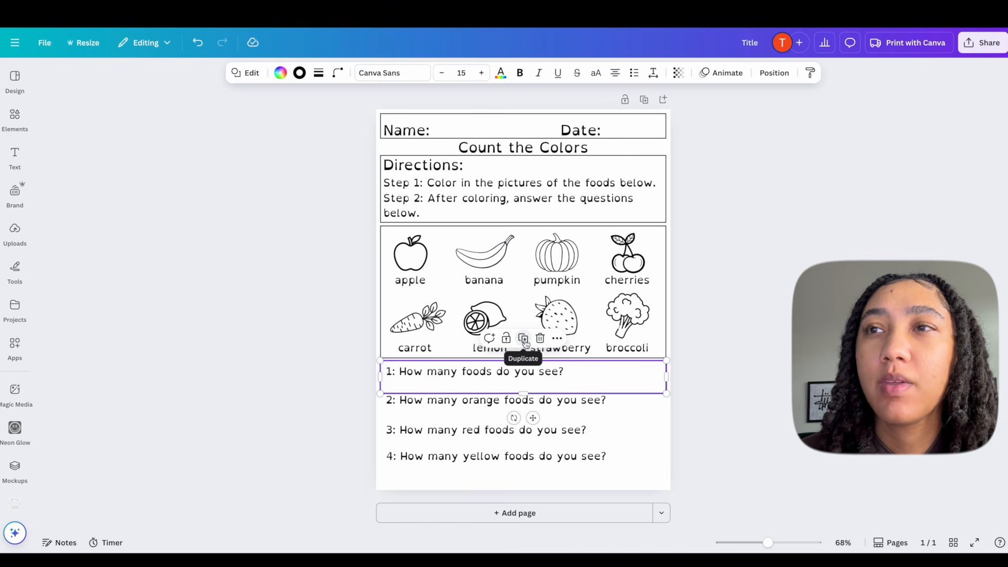
click(524, 339)
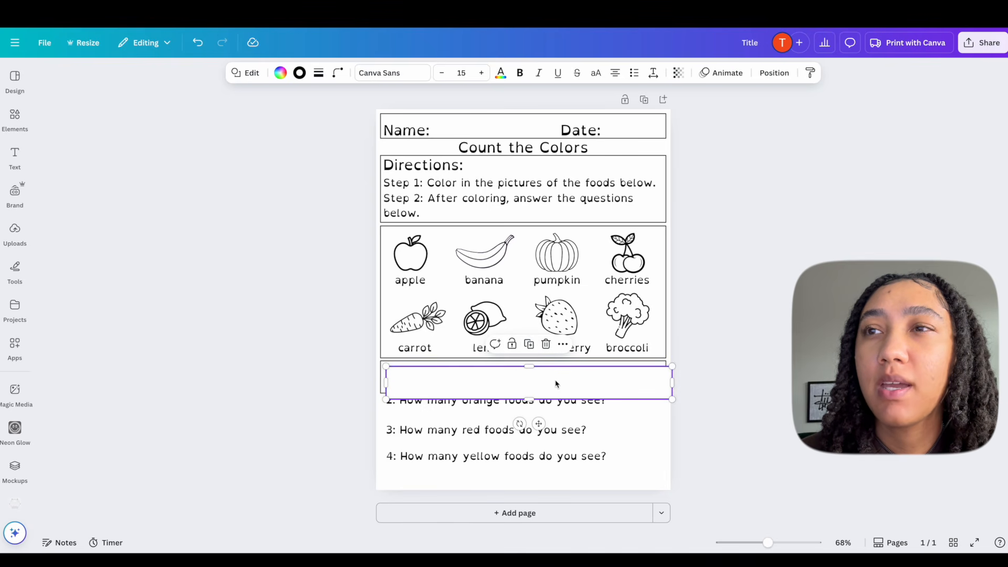
mouse_move(557, 381)
mouse_down()
mouse_move(552, 408)
mouse_move(521, 419)
mouse_up()
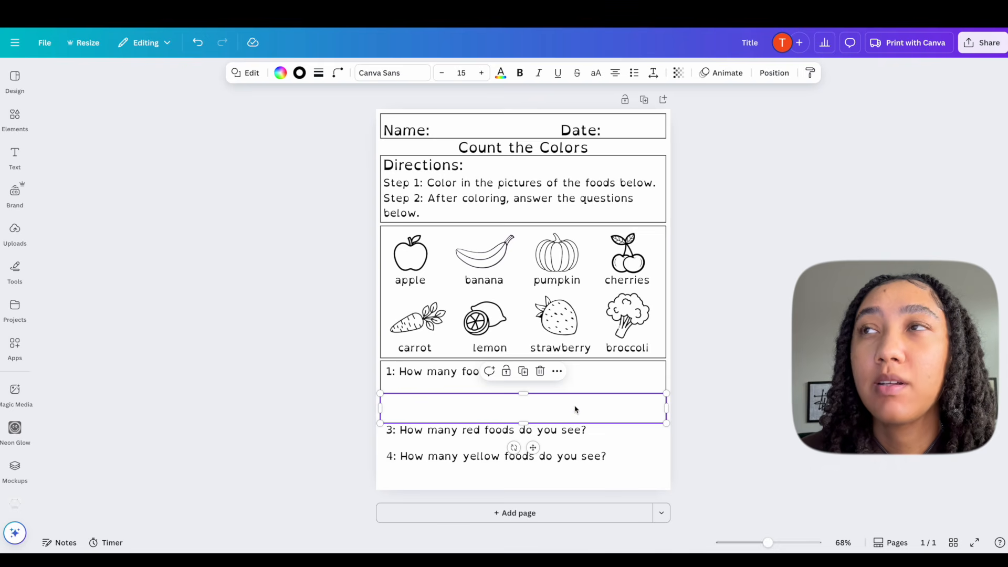
click(774, 73)
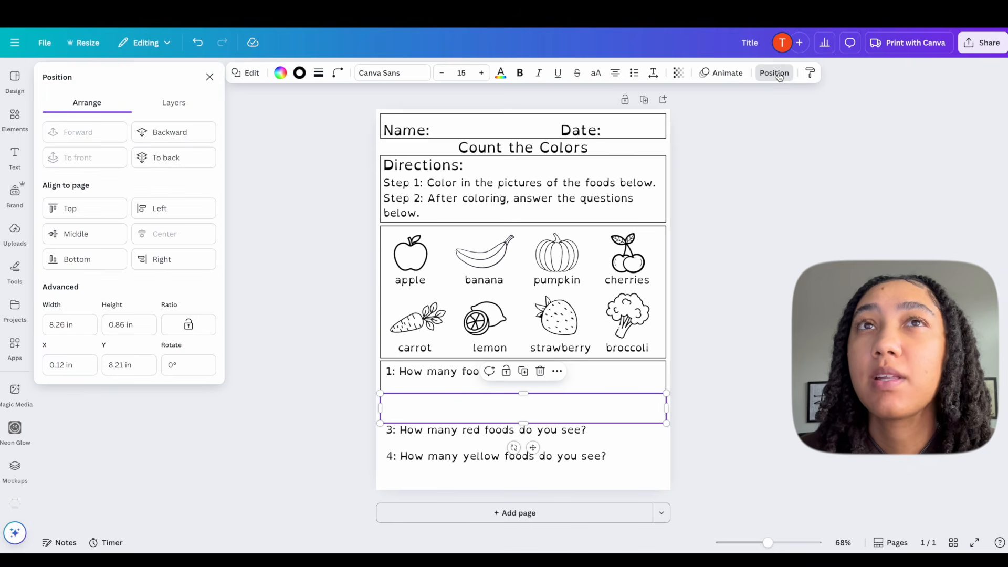
click(173, 137)
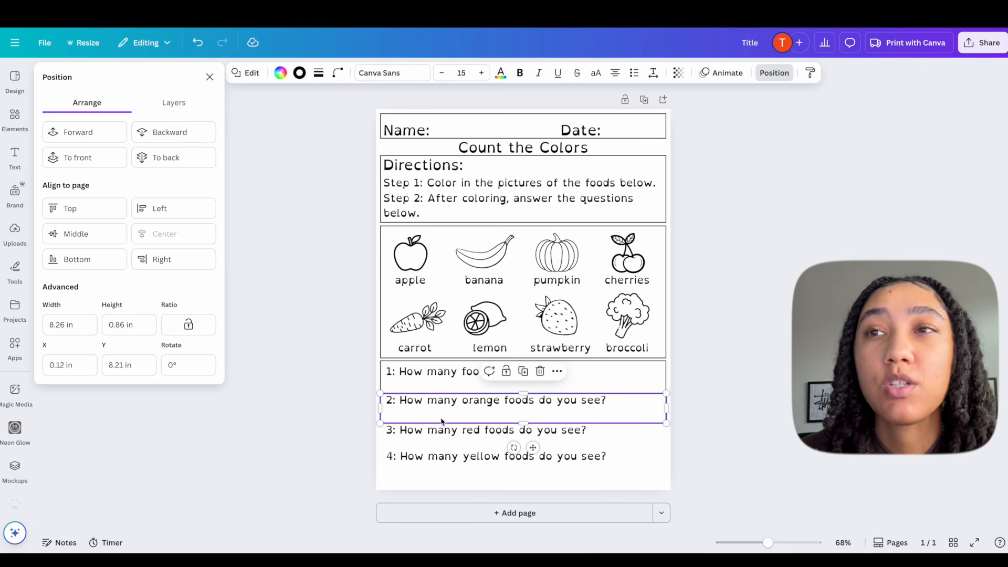
Stack two more copies of the 0.86 in tall box directly beneath, layered behind questions 3 and 4.
drag(442, 420, 466, 432)
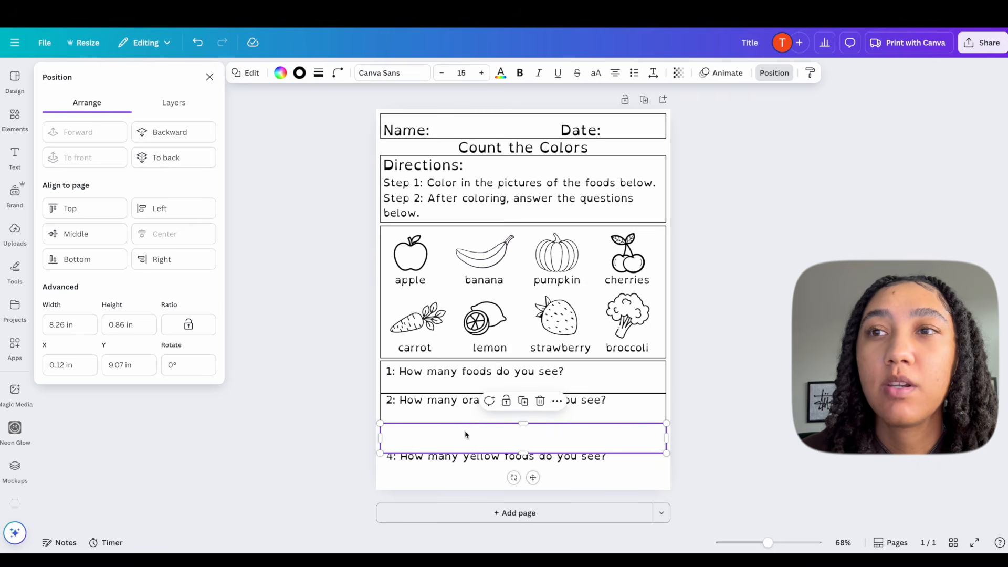
click(188, 136)
drag(524, 441, 526, 471)
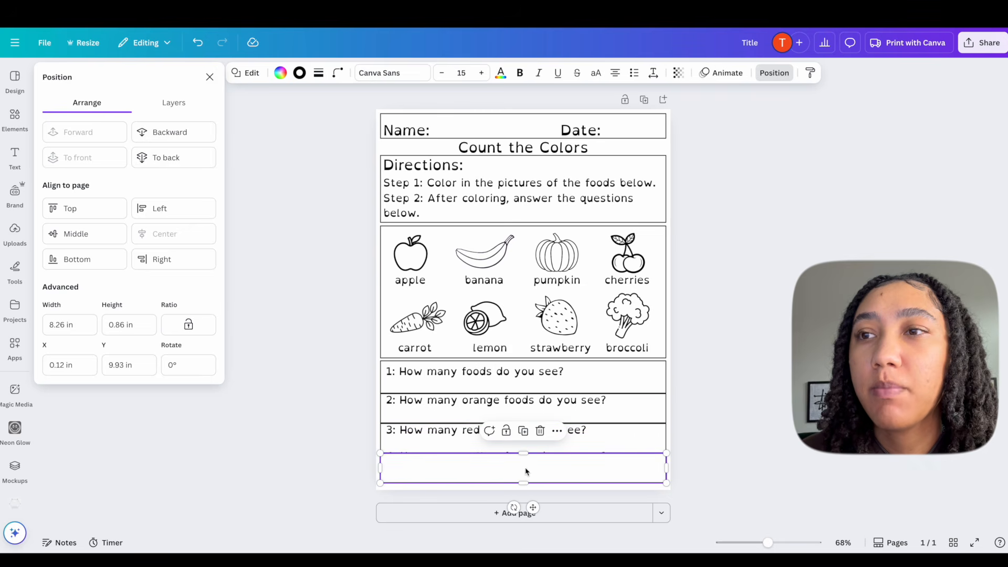
click(185, 137)
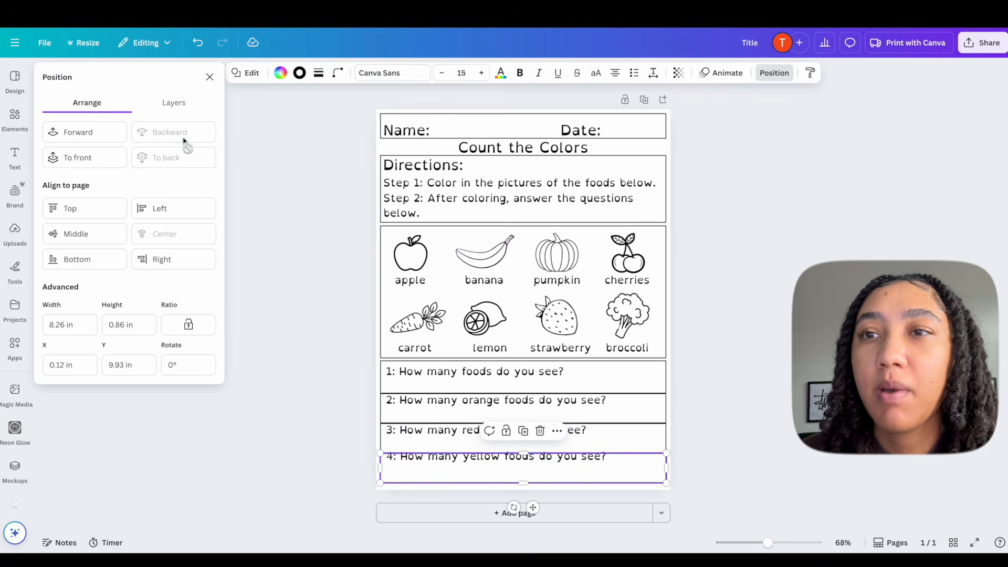
click(775, 303)
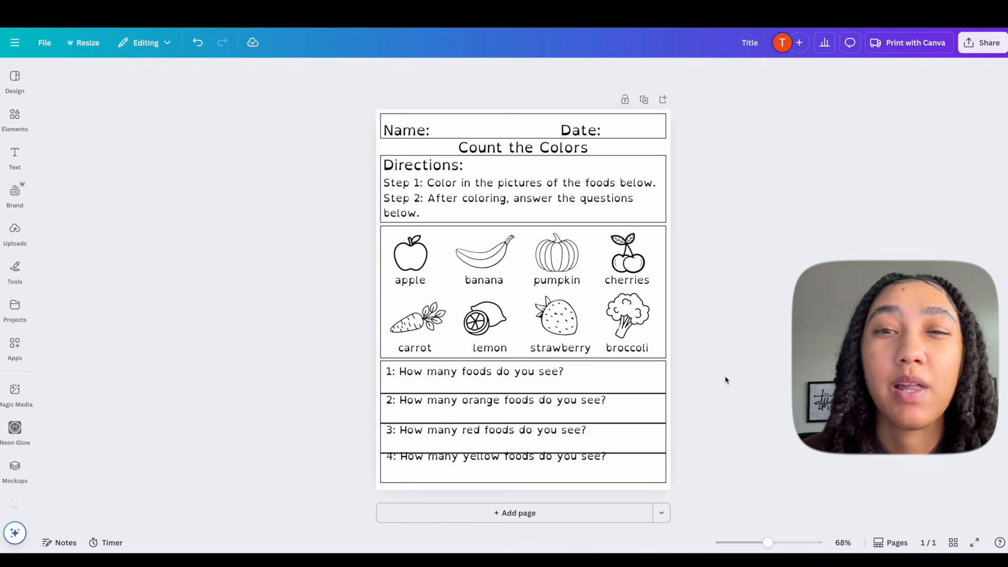
Nudge questions 2, 3 and 4 down so each sits just inside the upper edge of its own box.
click(449, 403)
click(454, 433)
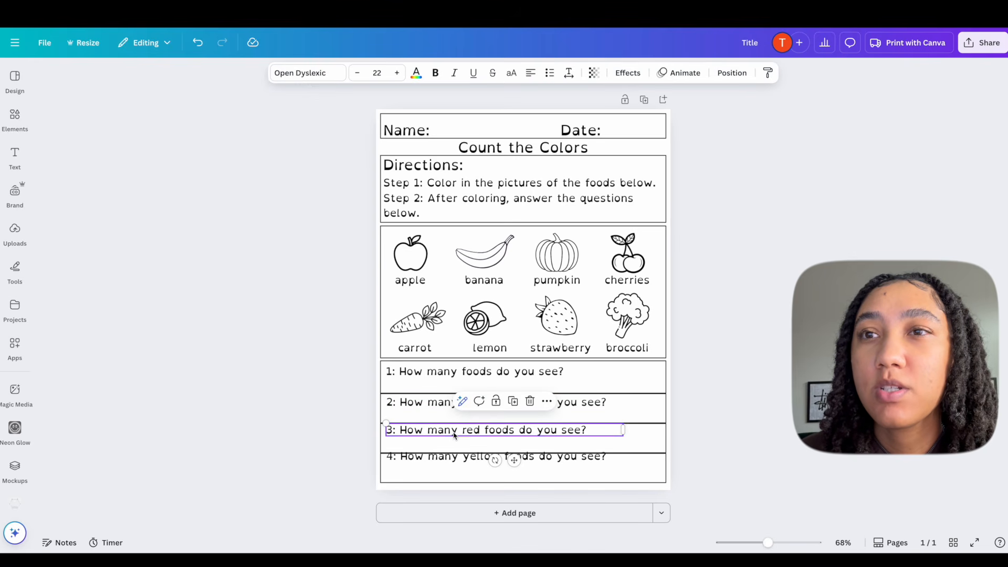
click(454, 460)
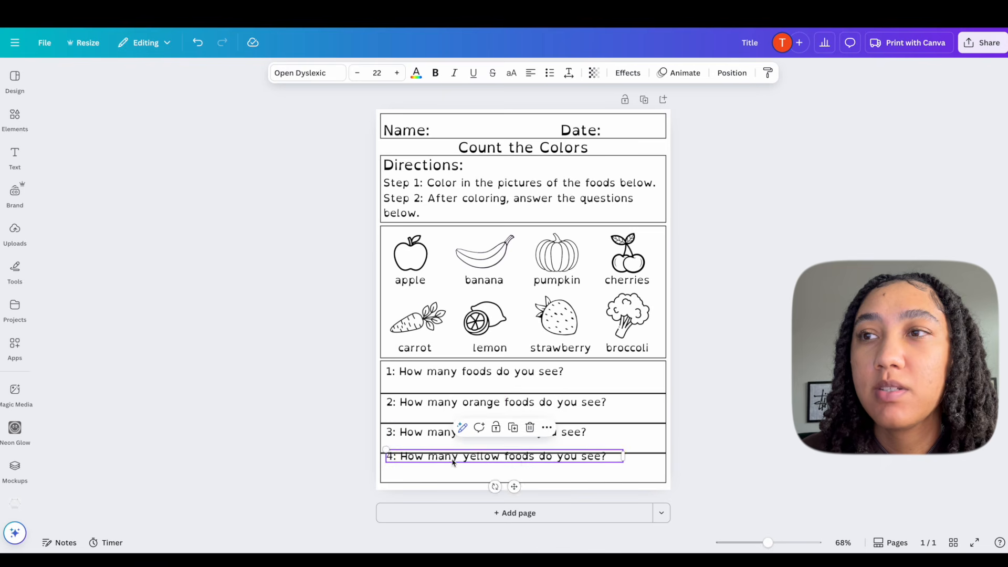
key(ctrl+z)
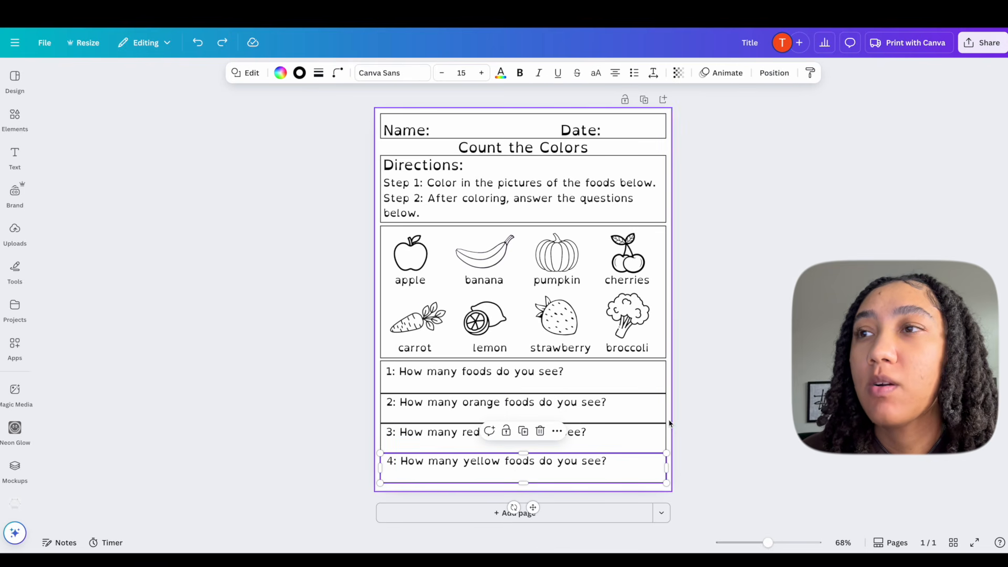
click(746, 389)
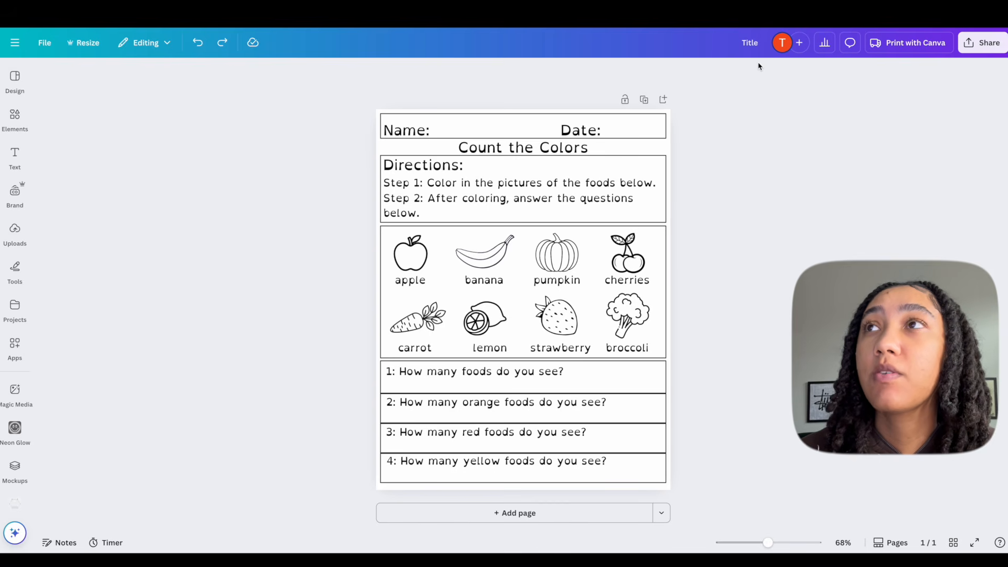
Rename the design "Counting Colors Worksheet".
click(753, 46)
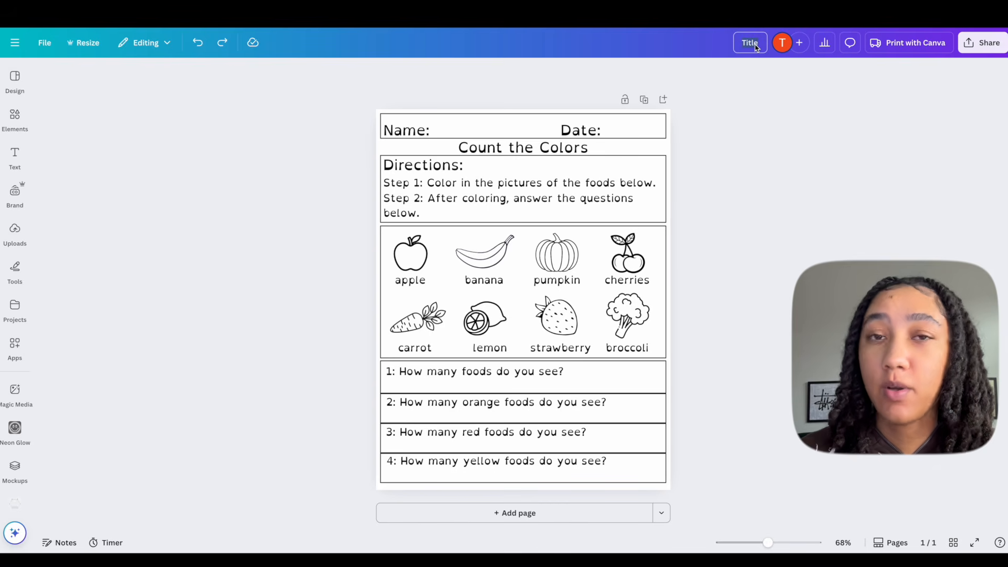
text(Colors)
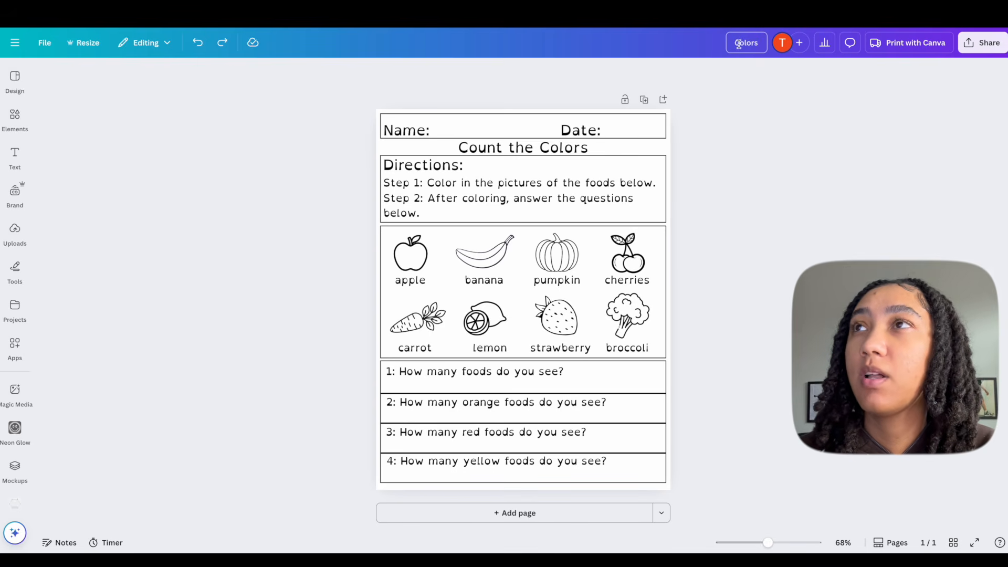
text(Counting)
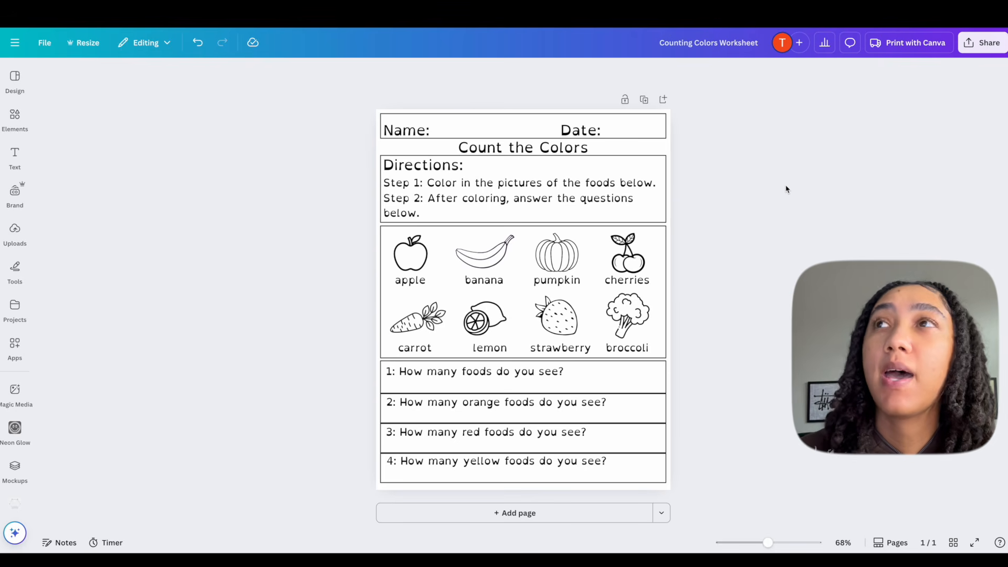
Download the worksheet as a PDF Print file with the RGB color profile.
click(988, 47)
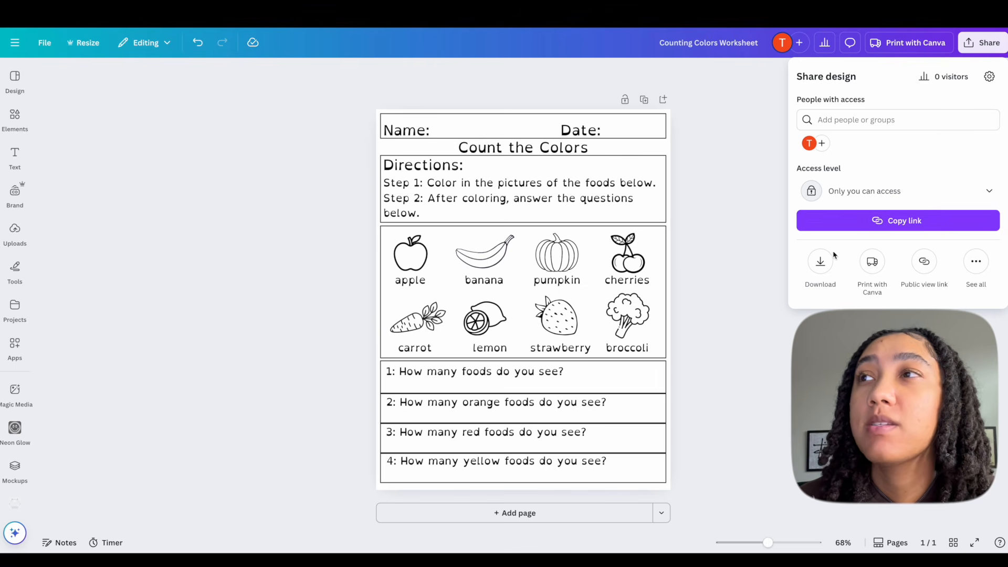
click(818, 263)
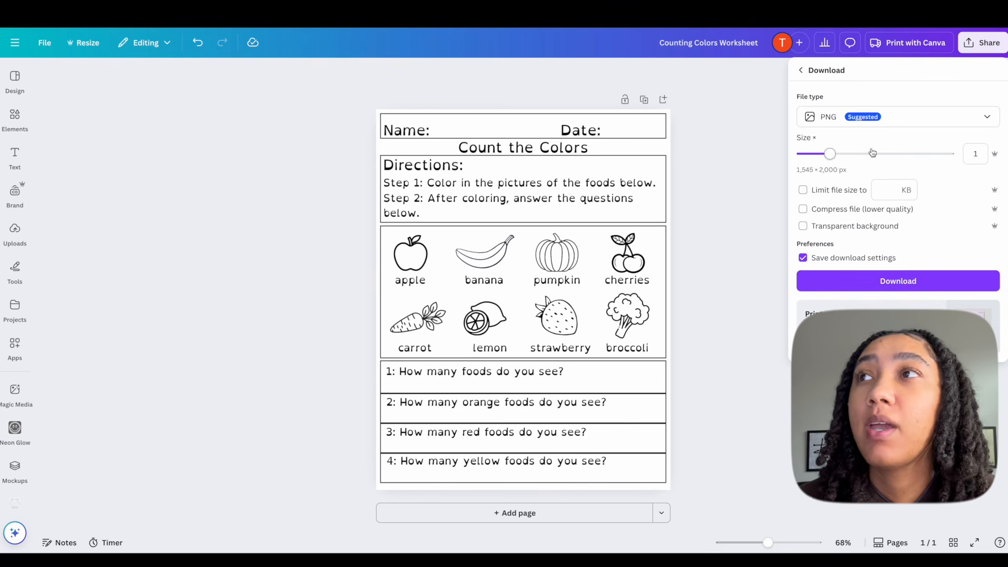
click(841, 126)
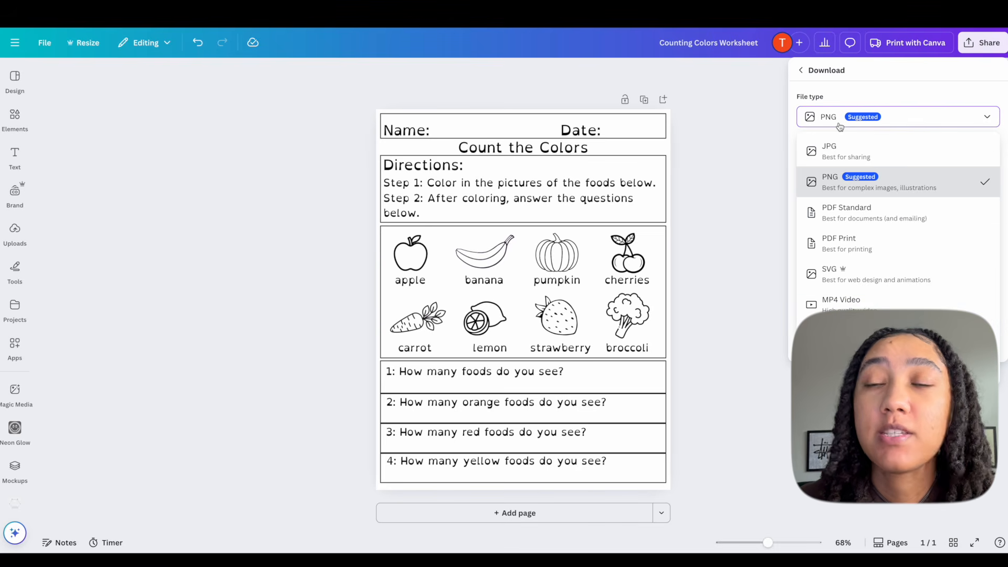
click(861, 247)
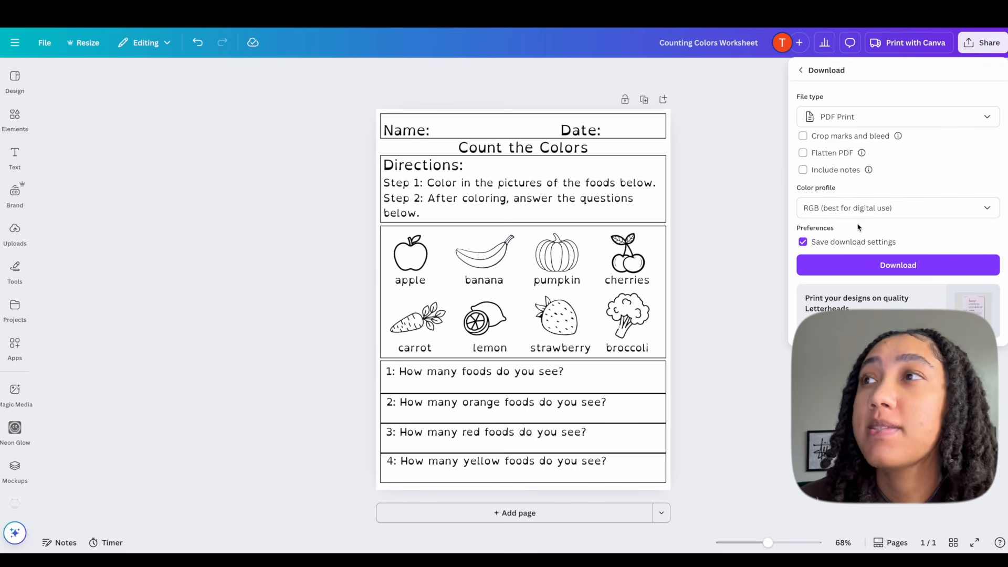
click(875, 272)
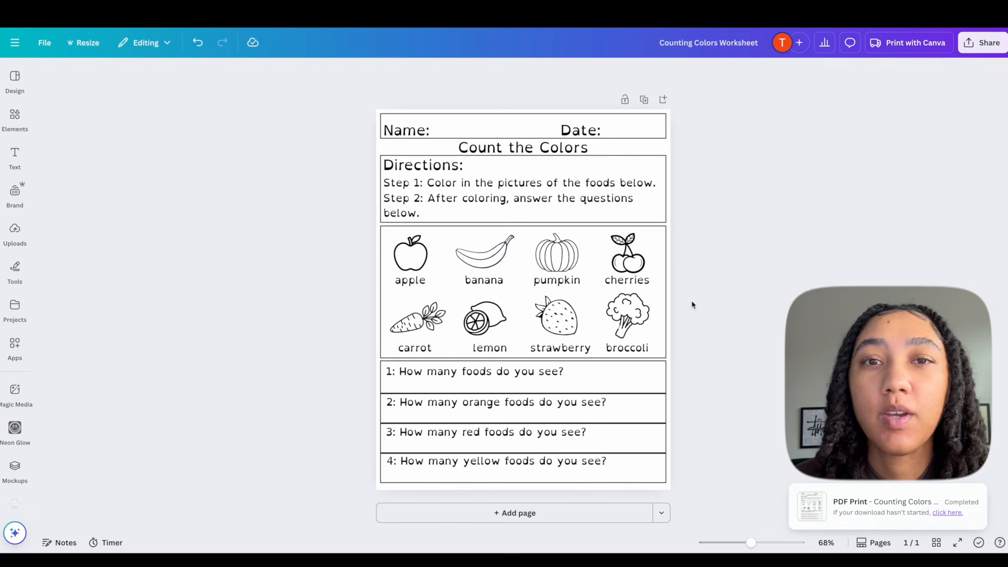